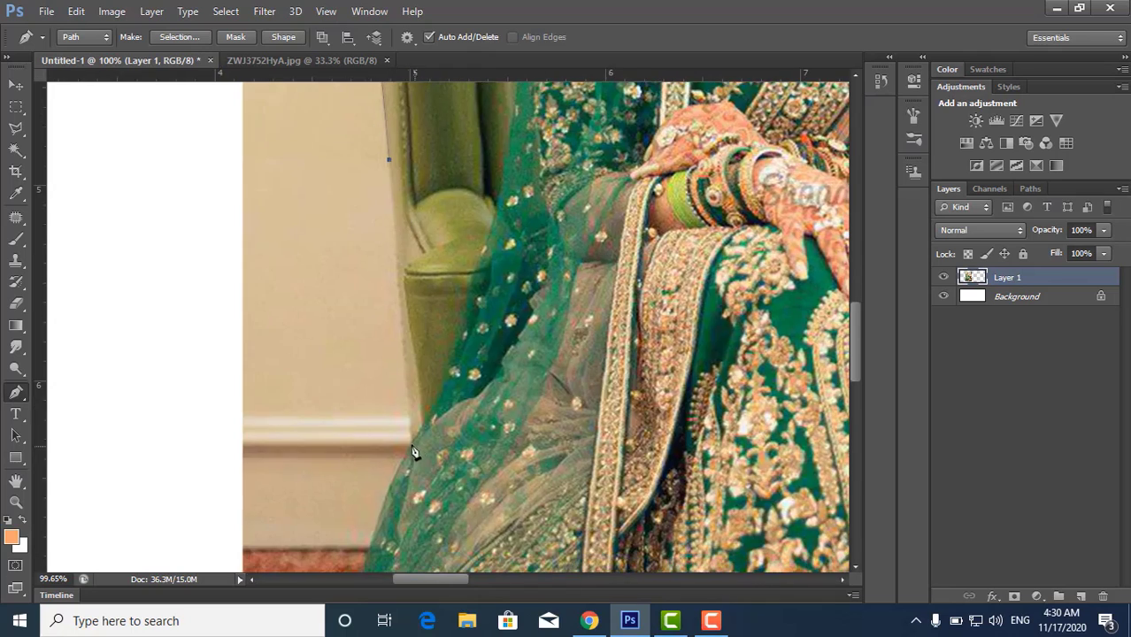
Continue the Pen path down the veil's left edge and around the trailing fabric to the skirt's lower left side.
scroll(372, 380, left, 2)
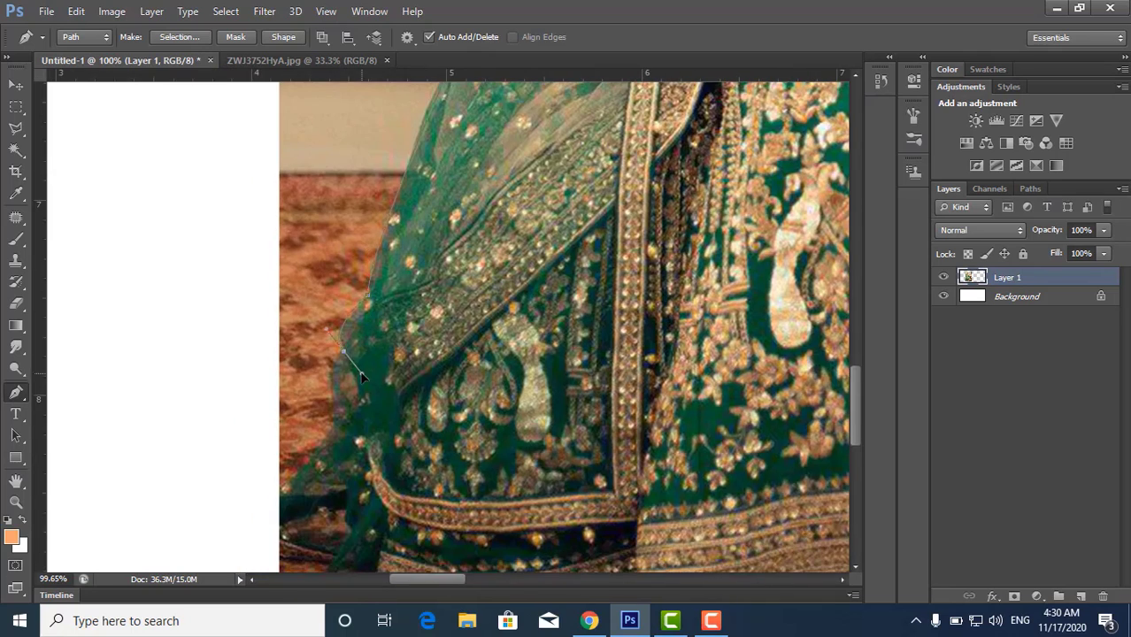
click(367, 404)
drag(366, 403, 408, 266)
drag(320, 379, 438, 420)
alt+click(373, 427)
drag(372, 427, 328, 332)
click(333, 380)
click(375, 389)
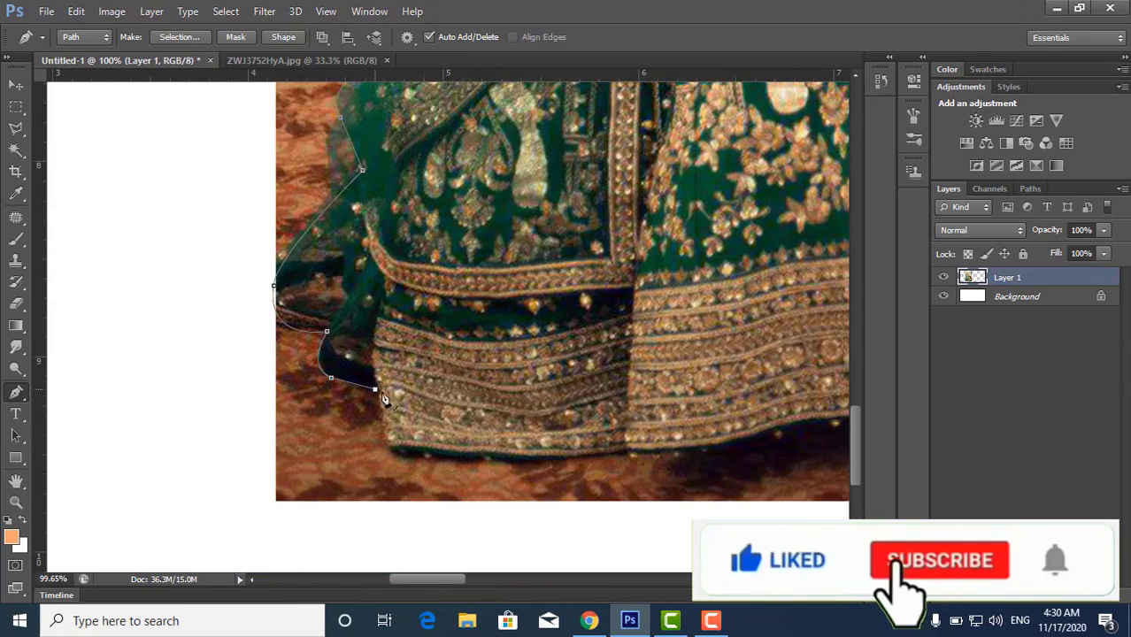
Extend the Pen path around the skirt's lower left corner and along the first half of the bottom hem.
drag(384, 396, 319, 339)
click(327, 395)
click(370, 401)
click(444, 406)
click(516, 401)
drag(690, 385, 482, 359)
drag(630, 340, 481, 346)
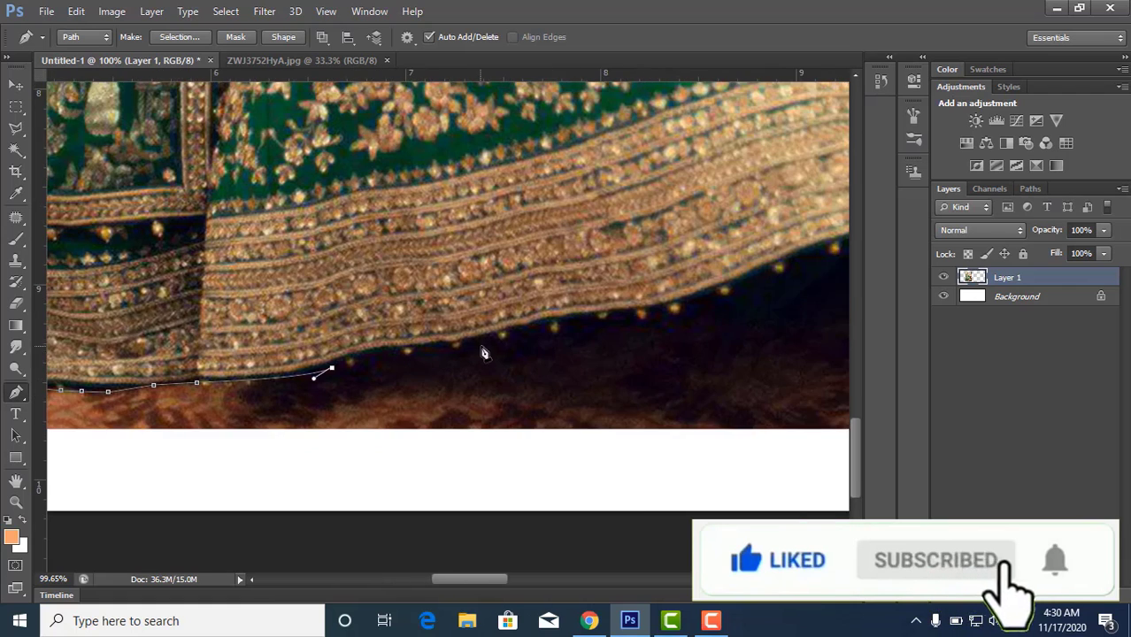
Trace the Pen path along the rising right half of the skirt's embroidered hem.
click(475, 345)
drag(577, 342, 448, 364)
click(454, 343)
click(453, 349)
click(512, 342)
click(546, 332)
click(655, 289)
click(698, 278)
Carry the Pen path around the hem's right corner, up the skirt's edge and around the front of the chair's armrest.
drag(757, 273, 555, 413)
alt+click(570, 362)
drag(680, 389, 784, 341)
alt+click(680, 389)
drag(639, 263, 654, 351)
click(634, 337)
drag(602, 237, 563, 203)
drag(635, 250, 684, 414)
drag(603, 282, 637, 388)
click(660, 336)
drag(666, 284, 677, 358)
drag(661, 314, 646, 285)
drag(646, 285, 665, 356)
drag(634, 351, 595, 336)
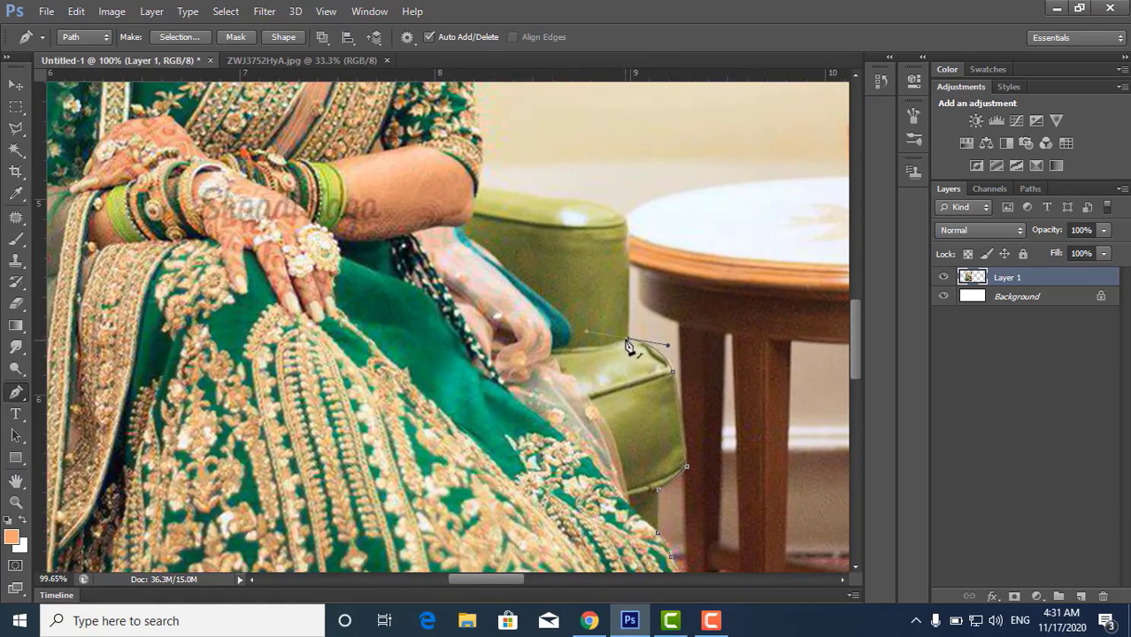
Trace the Pen path around the rest of the chair's armrest and up along the bride's arm.
click(633, 240)
drag(651, 231, 556, 457)
alt+click(630, 375)
click(524, 359)
mouse_move(544, 357)
mouse_down()
mouse_move(521, 211)
mouse_move(563, 364)
mouse_up()
click(544, 357)
click(550, 456)
alt+click(539, 319)
click(565, 356)
click(559, 305)
click(557, 274)
mouse_move(474, 264)
mouse_down()
mouse_move(461, 252)
mouse_move(555, 344)
mouse_move(456, 267)
mouse_up()
key(ctrl+z)
click(522, 266)
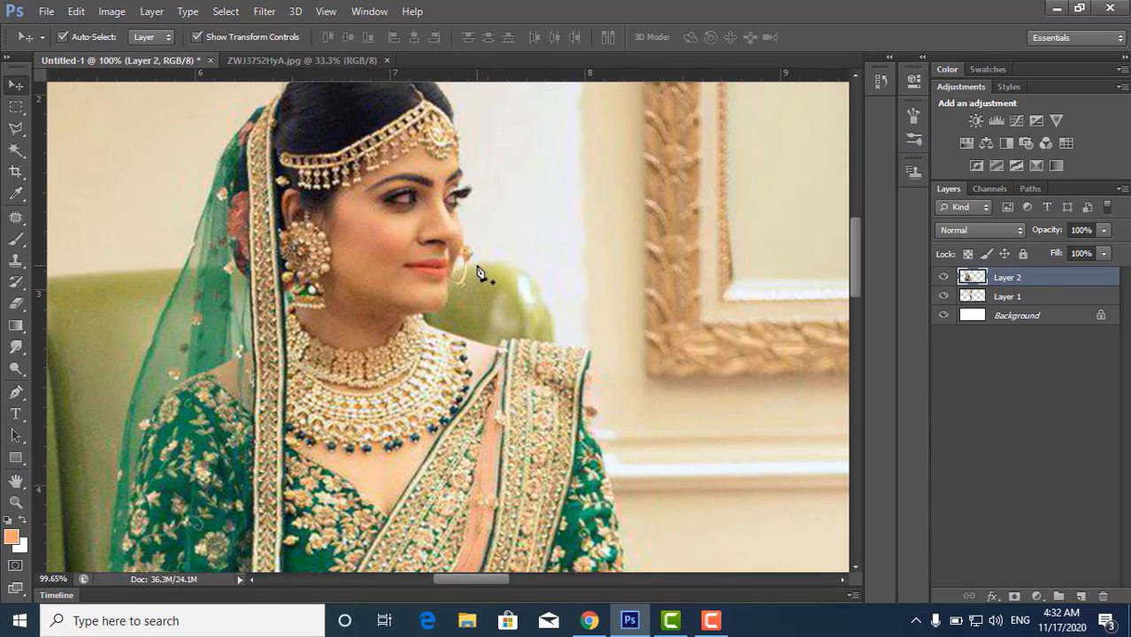
Delete Layer 1 so that only the bride cut-out on Layer 2 stays above the background.
ctrl+alt+click(474, 272)
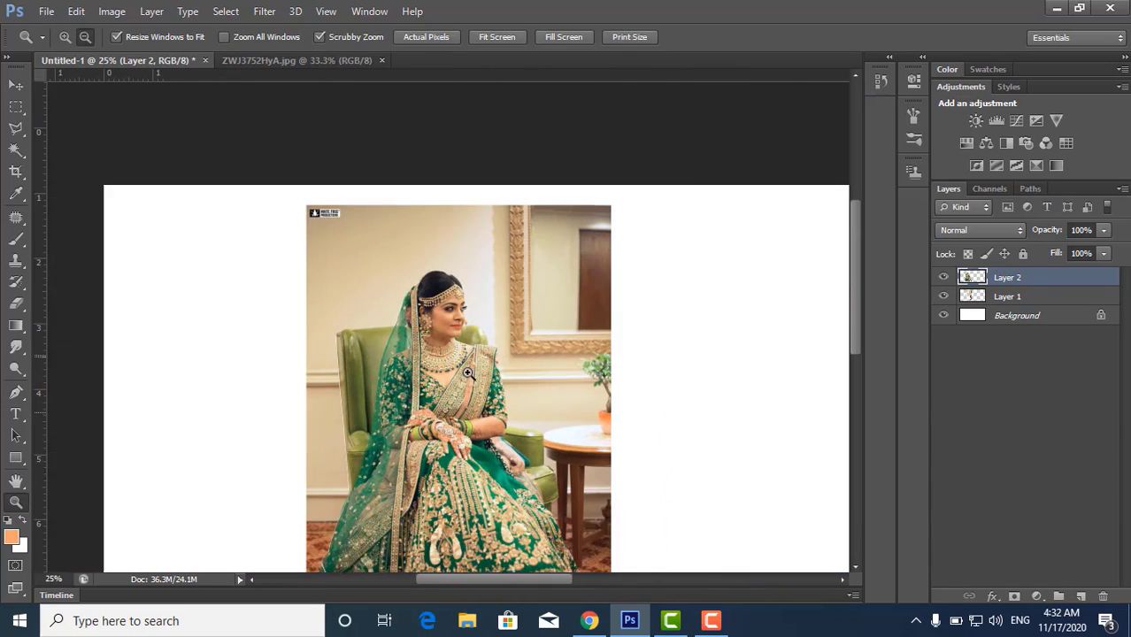
click(474, 166)
drag(1014, 301, 1103, 597)
drag(450, 500, 417, 433)
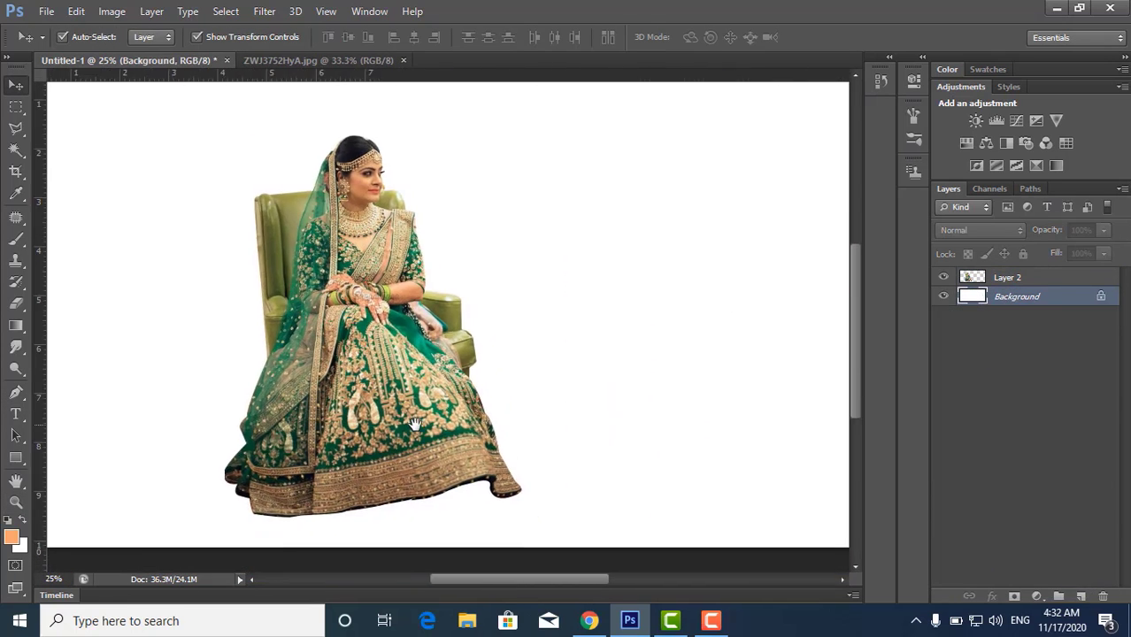
Enlarge the bride cut-out to nearly the canvas height and place it near the canvas's left edge.
alt+click(421, 429)
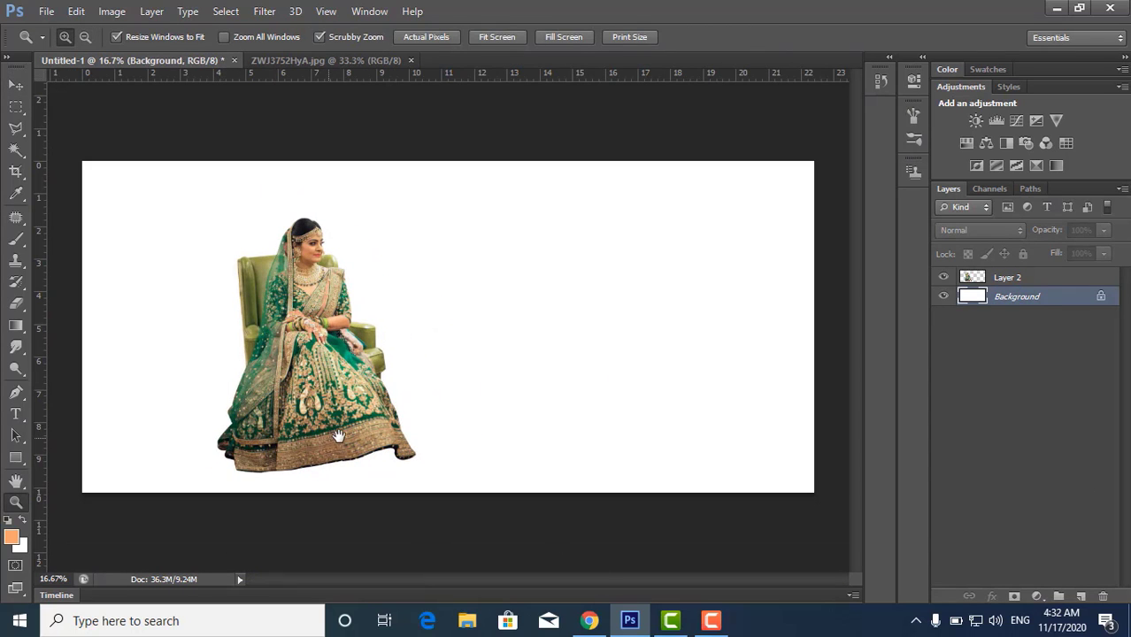
drag(311, 420, 263, 402)
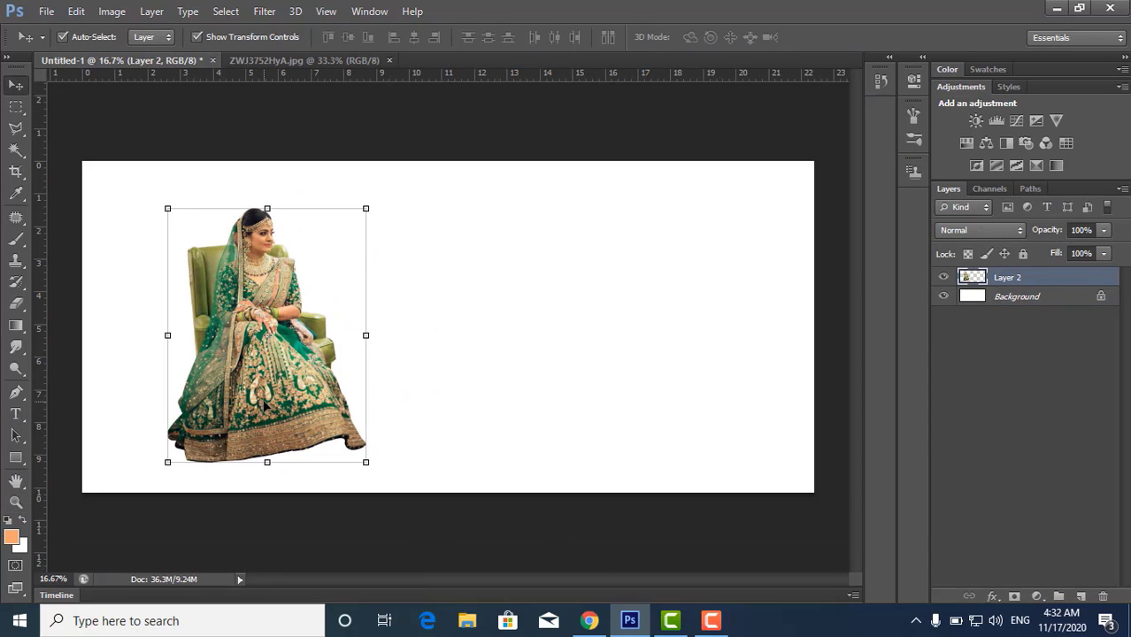
drag(368, 207, 393, 195)
key(Return)
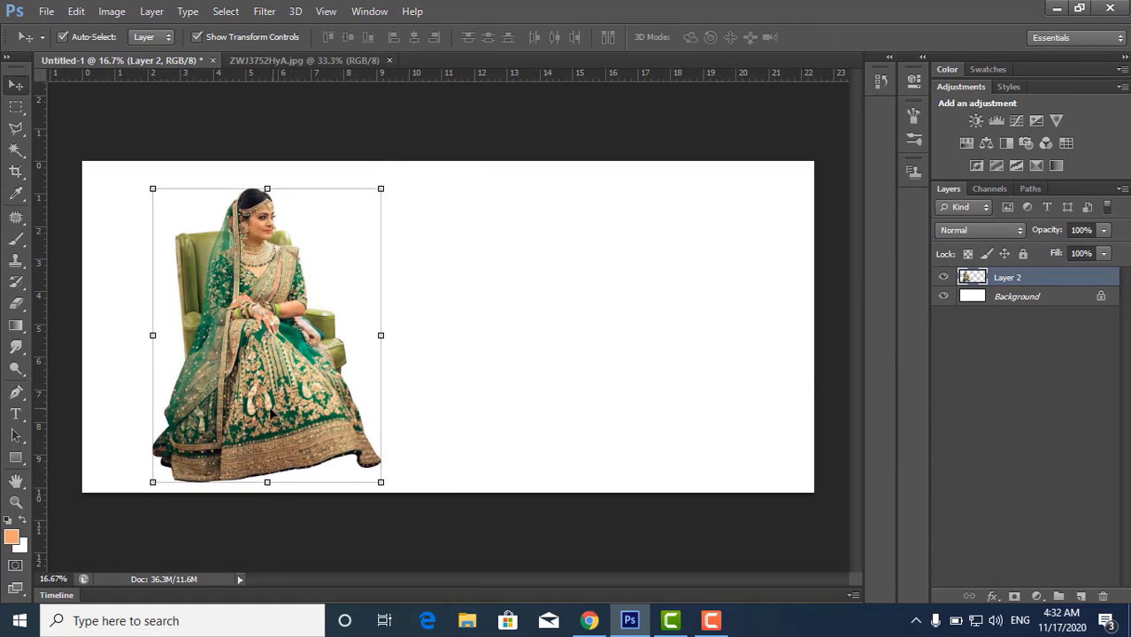
drag(268, 408, 236, 409)
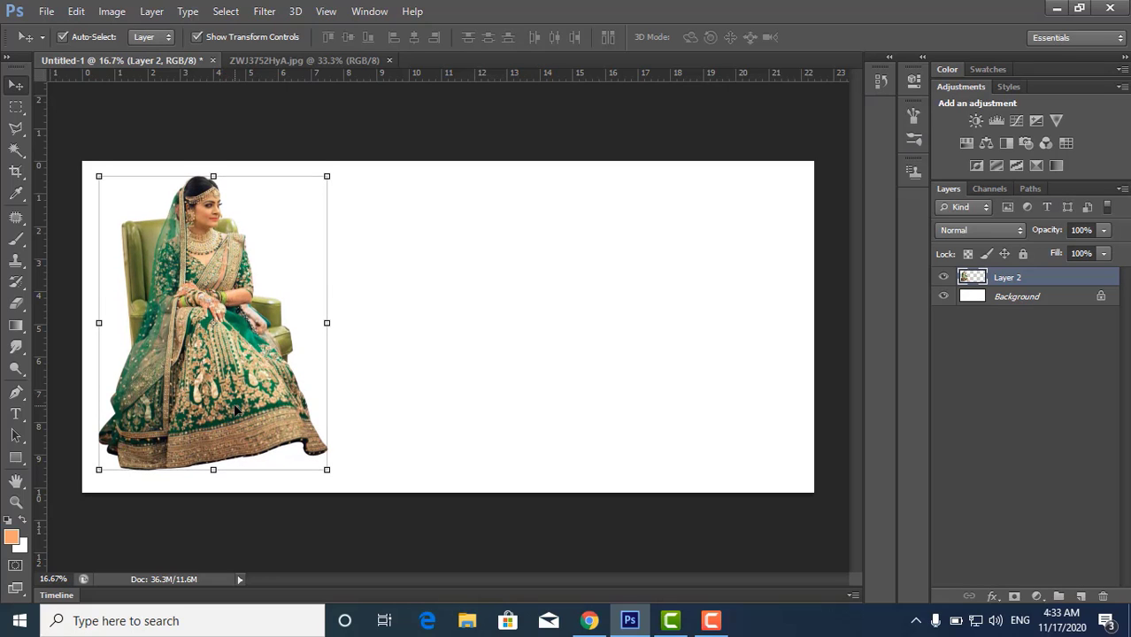
Convert the locked Background into a regular layer named Layer 0.
click(440, 349)
double_click(1024, 300)
click(708, 197)
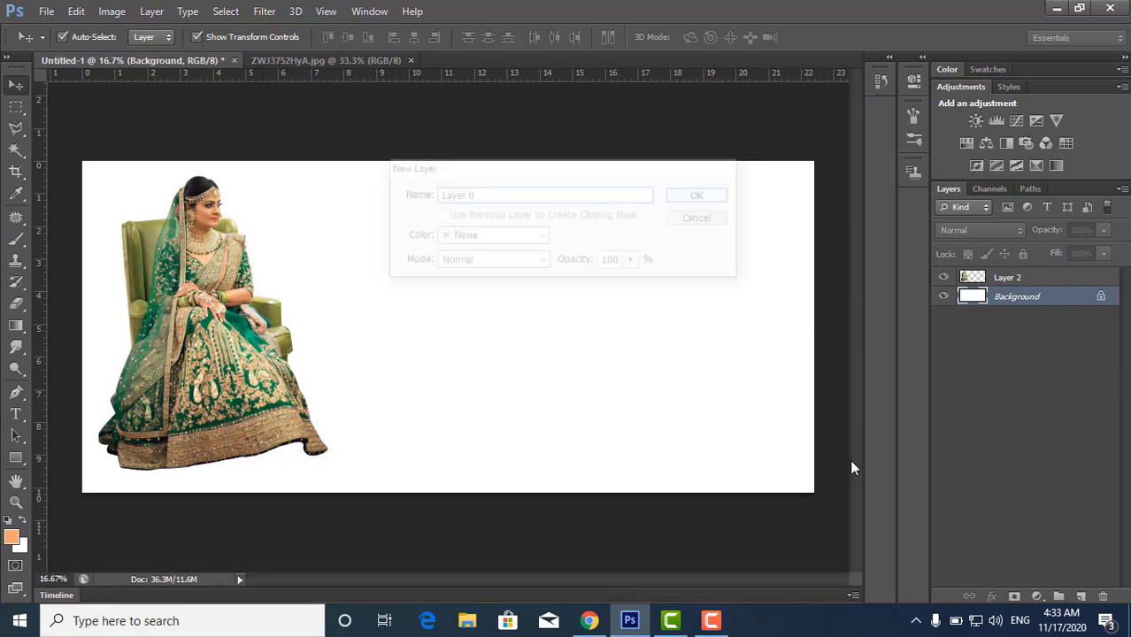
Add a Gradient Overlay to Layer 0 with the Radial style and an angle of about -9°.
click(992, 597)
click(1033, 537)
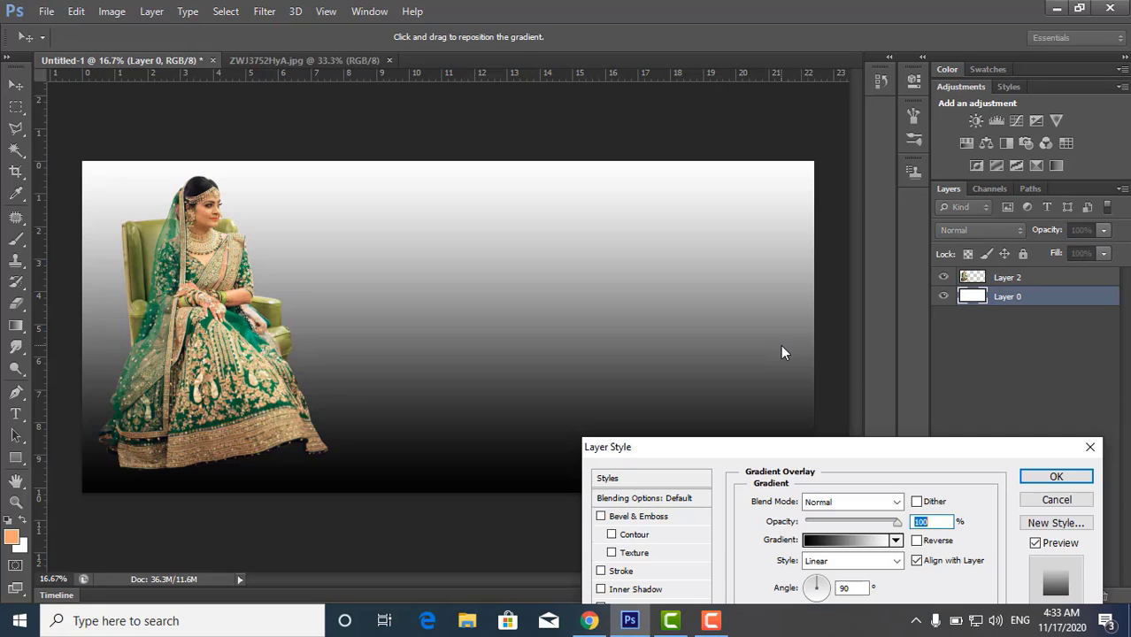
drag(841, 451, 929, 310)
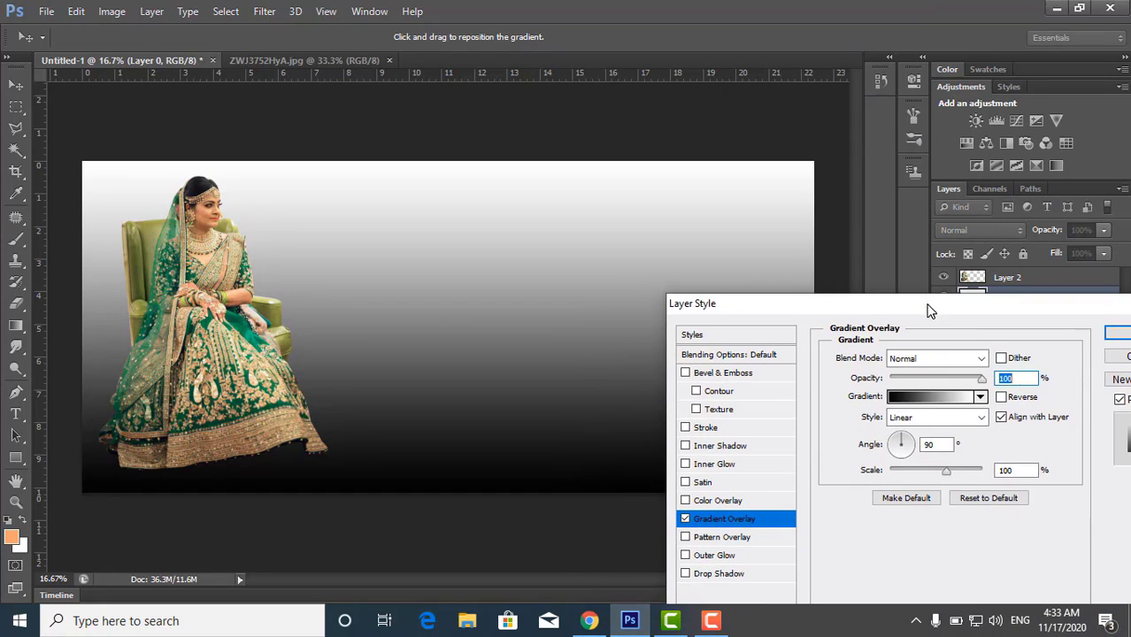
click(935, 417)
click(916, 446)
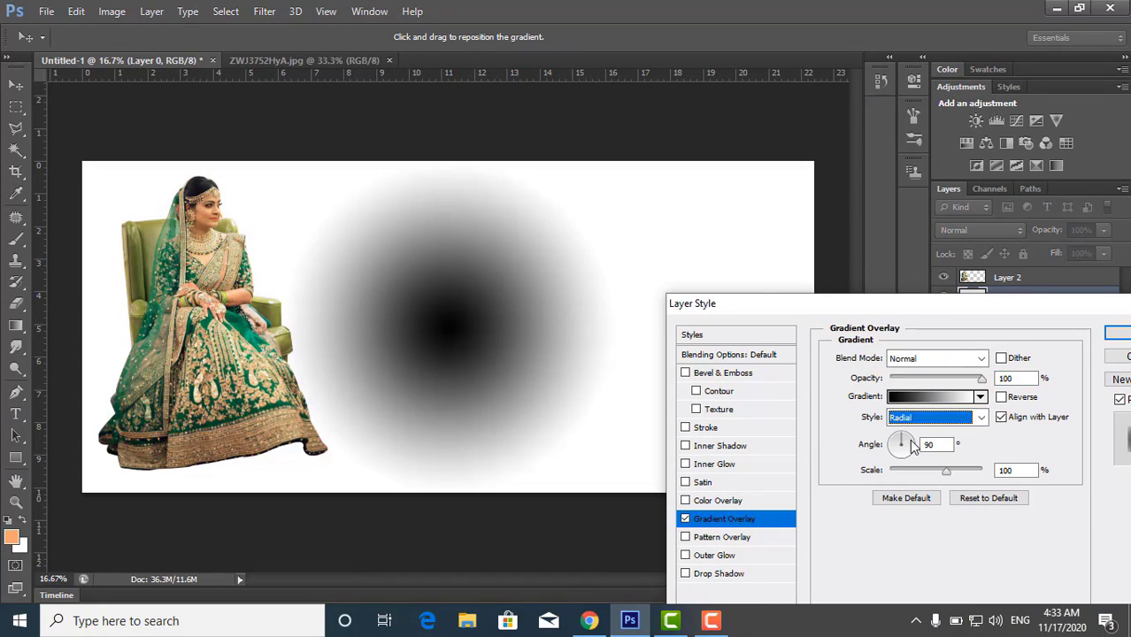
click(915, 447)
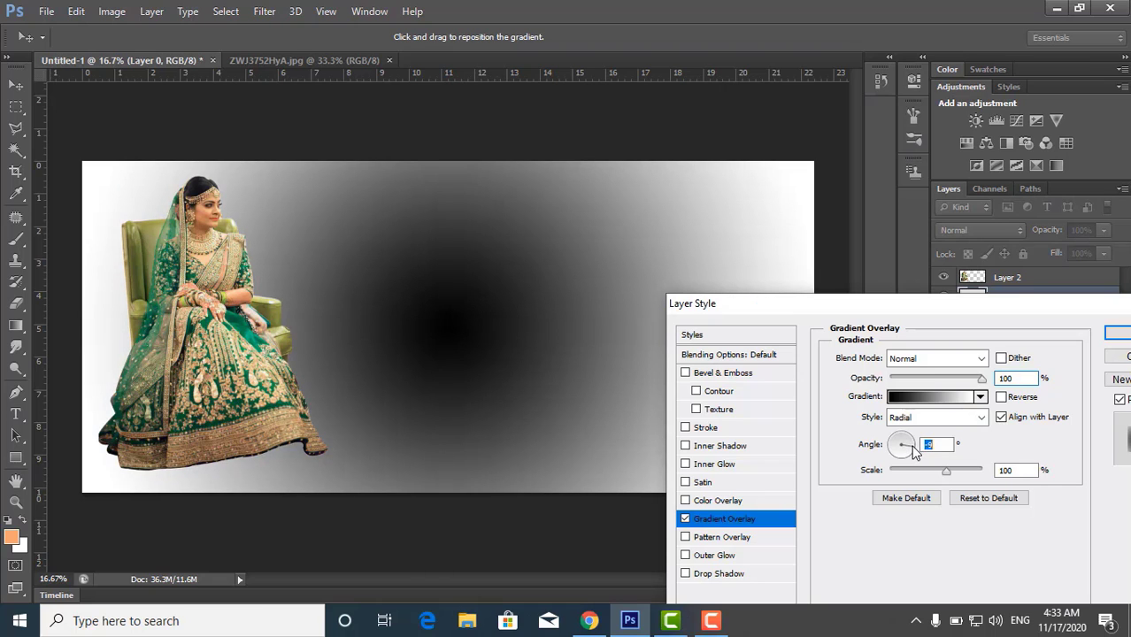
Set the gradient's start and end stops to teal and dark green sampled from the bride's dress.
click(898, 398)
click(754, 360)
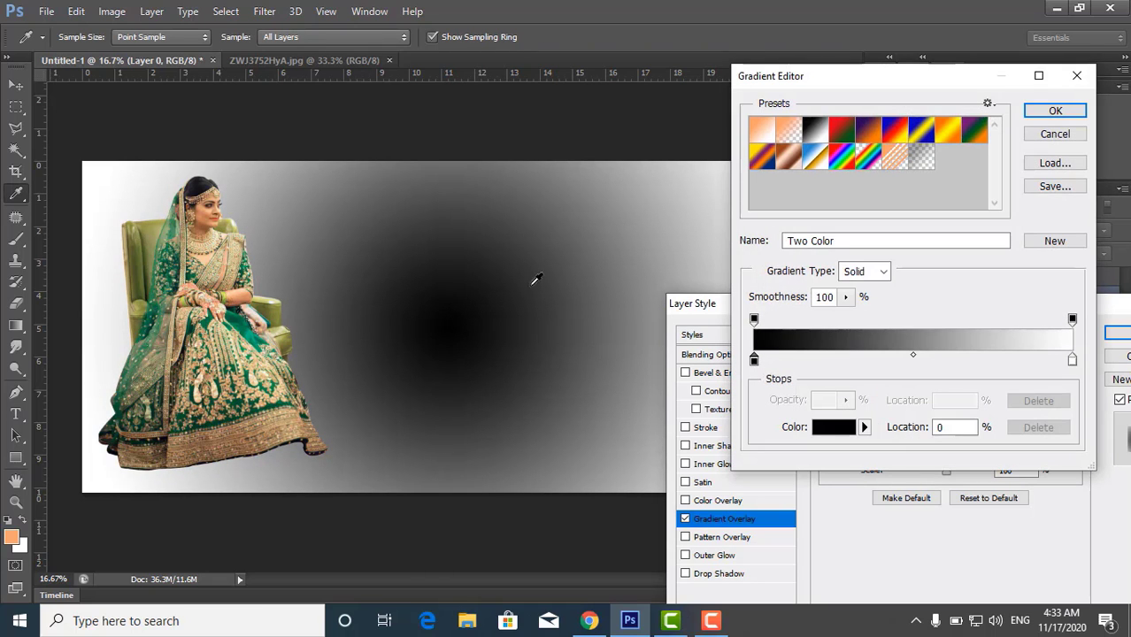
click(254, 329)
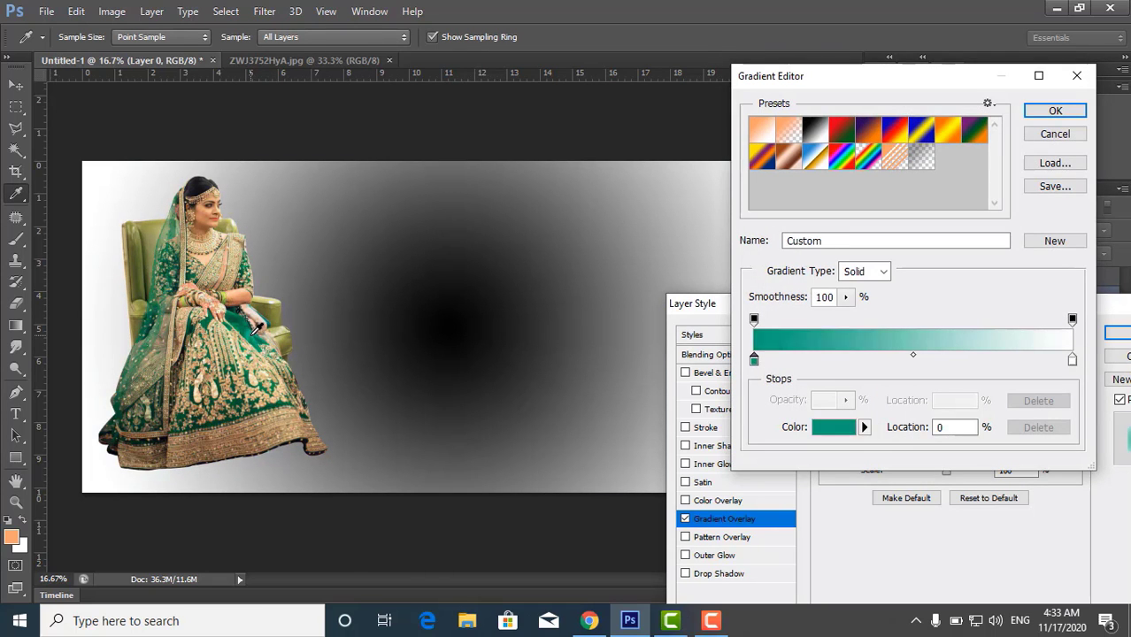
click(1073, 360)
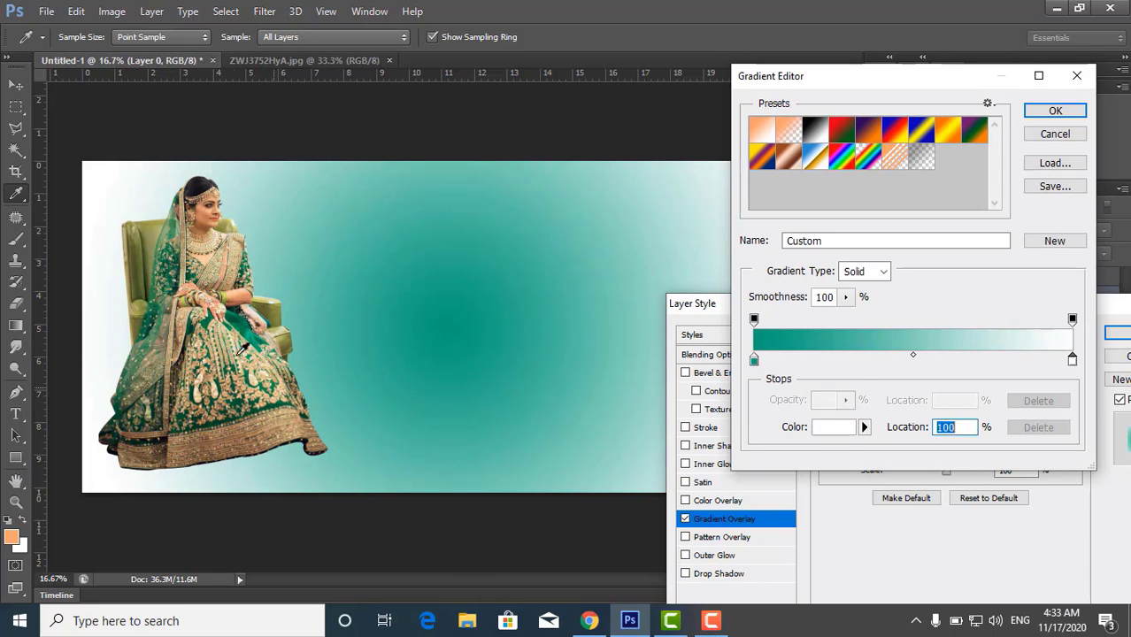
click(244, 312)
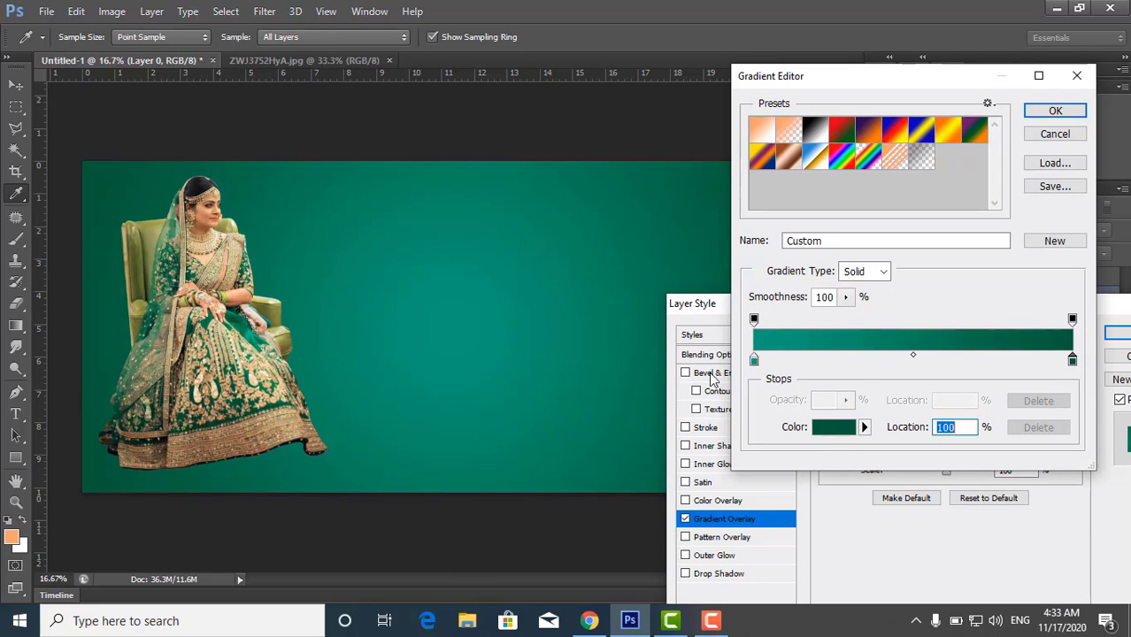
Change the gradient's start stop to the bright turquoise 3fffcd and accept the edited gradient.
click(754, 360)
click(831, 427)
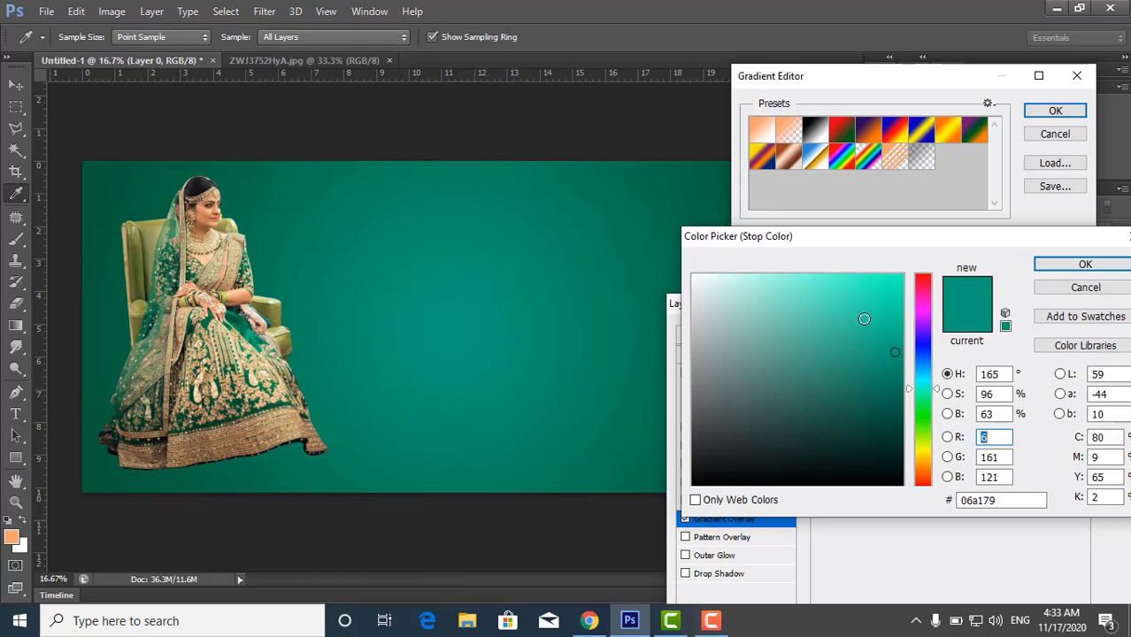
click(871, 275)
click(851, 276)
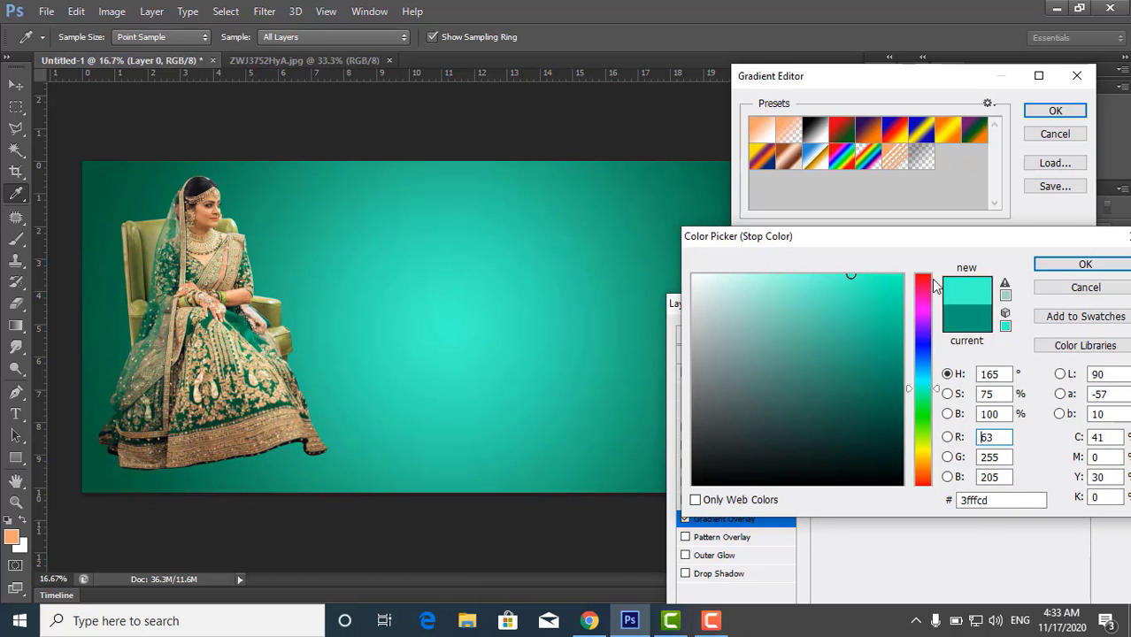
click(1049, 267)
click(1055, 111)
Shift the radial gradient's centre behind the bride, set its angle to 29° and apply the layer style.
drag(904, 299, 938, 338)
drag(416, 353, 235, 396)
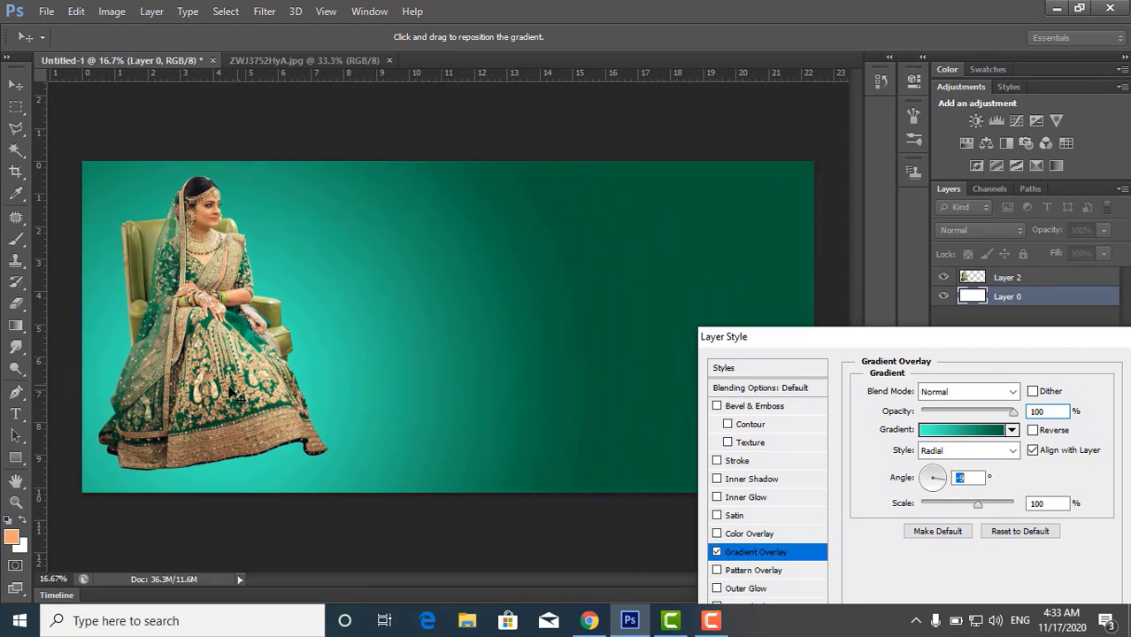
click(944, 476)
click(946, 479)
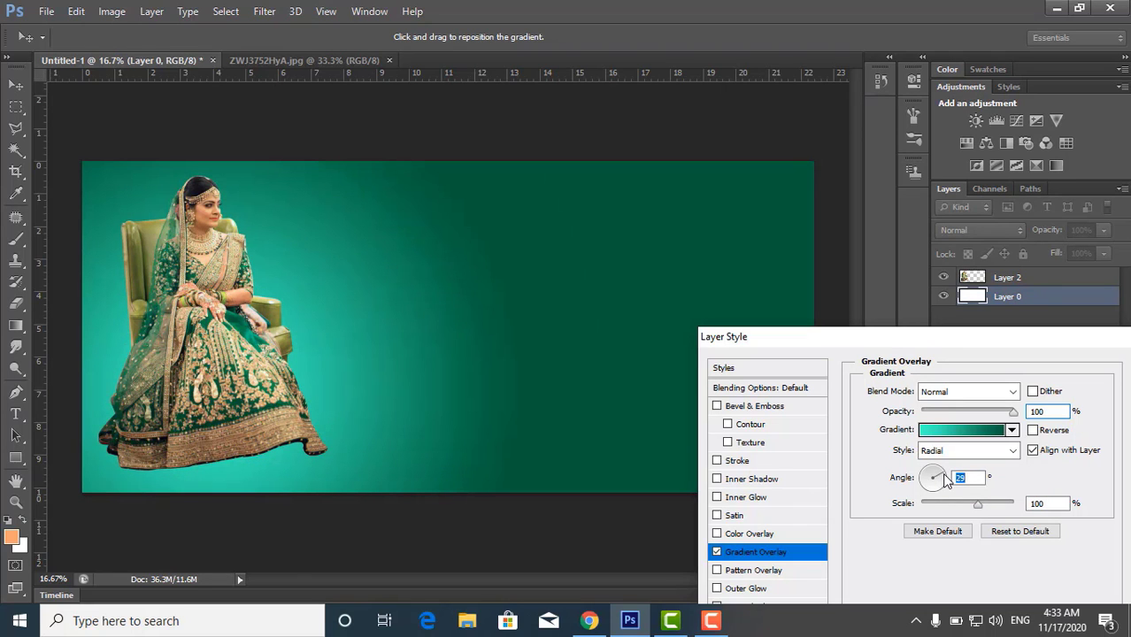
drag(961, 337, 851, 334)
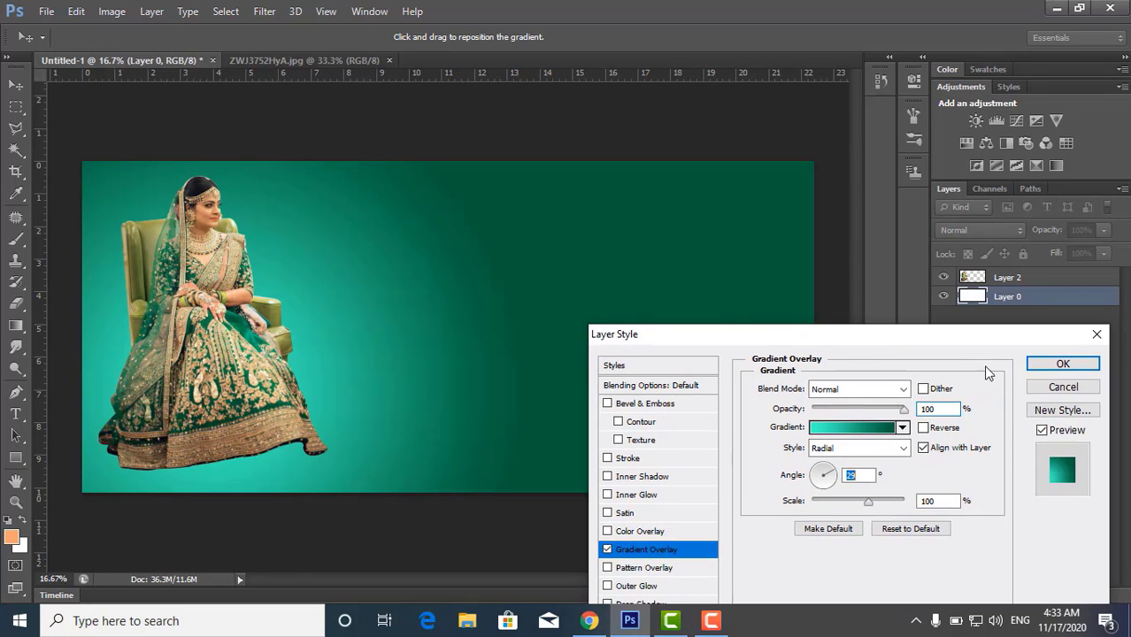
click(1047, 366)
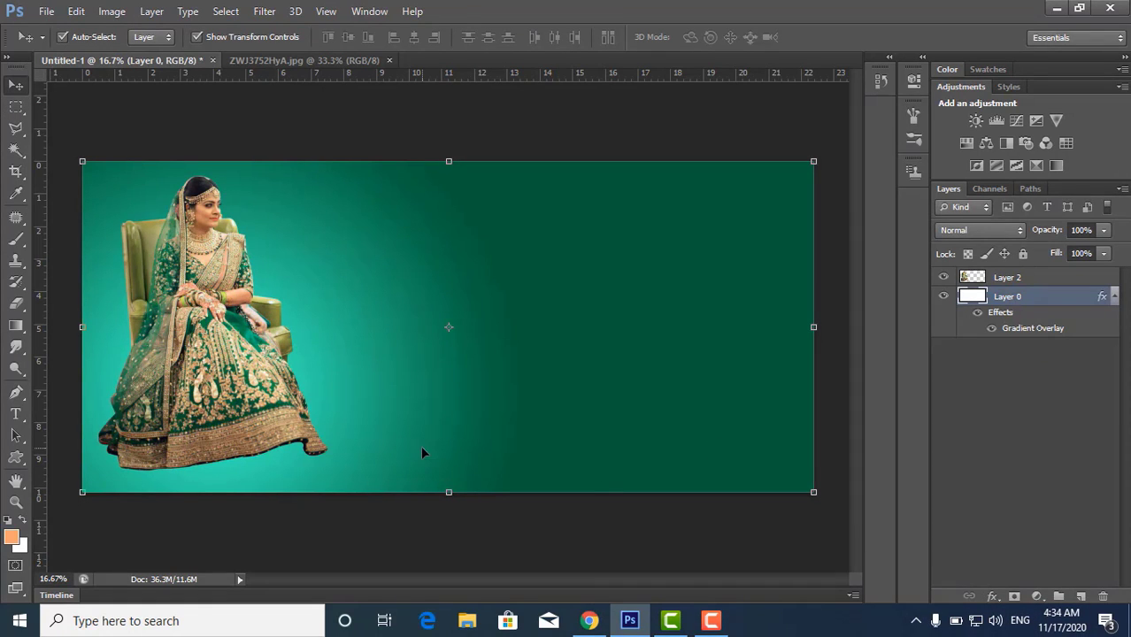
Draw a ring custom shape about 1302 × 1284 px and move it partly behind the bride's chair.
click(16, 457)
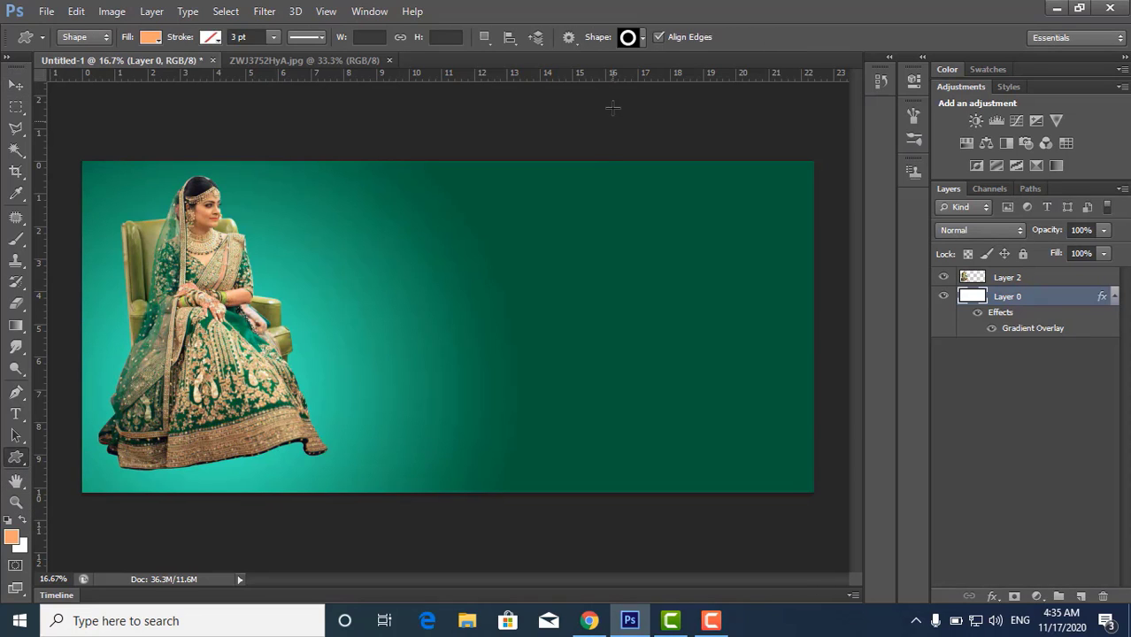
click(628, 38)
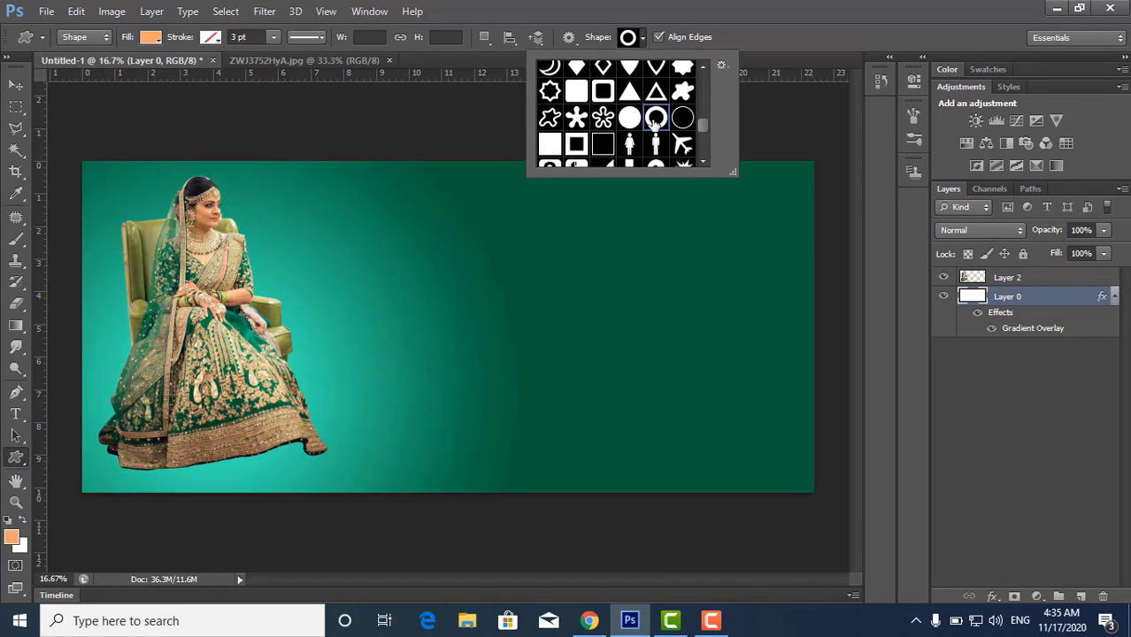
drag(320, 304, 496, 481)
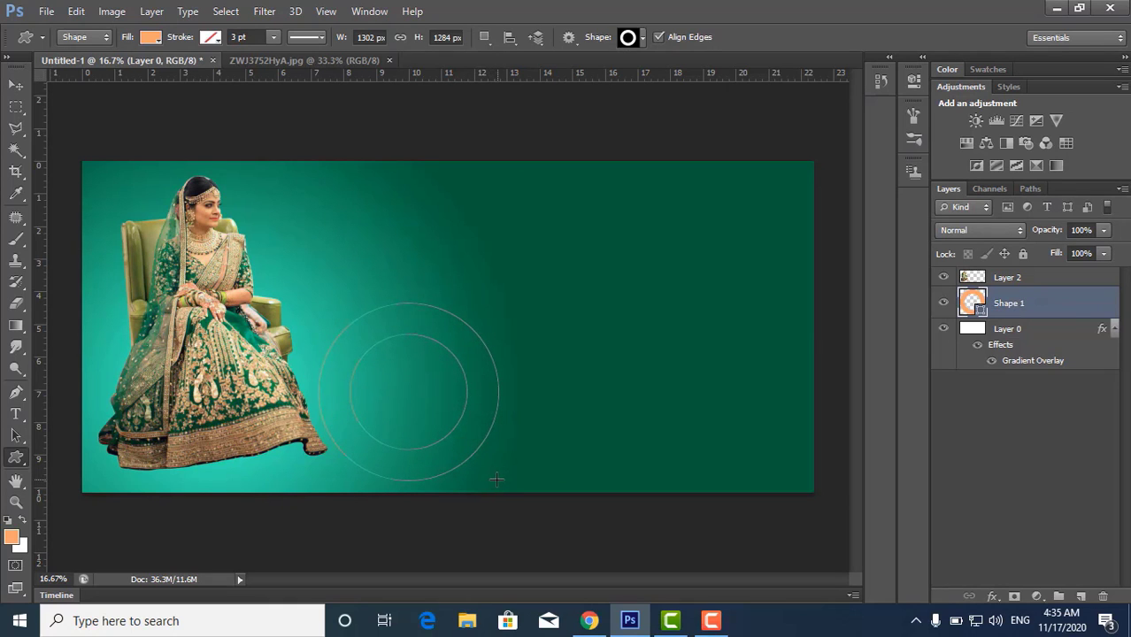
click(14, 86)
drag(381, 335, 308, 277)
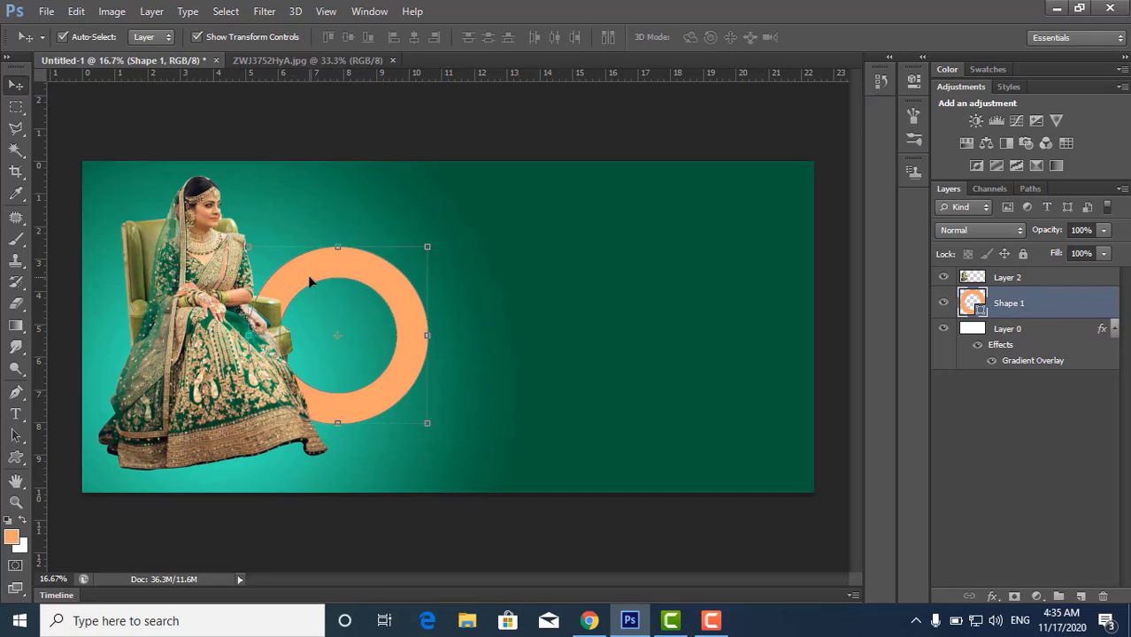
Apply a Color Overlay in orange ff4800 to the ring shape.
click(992, 598)
click(1014, 520)
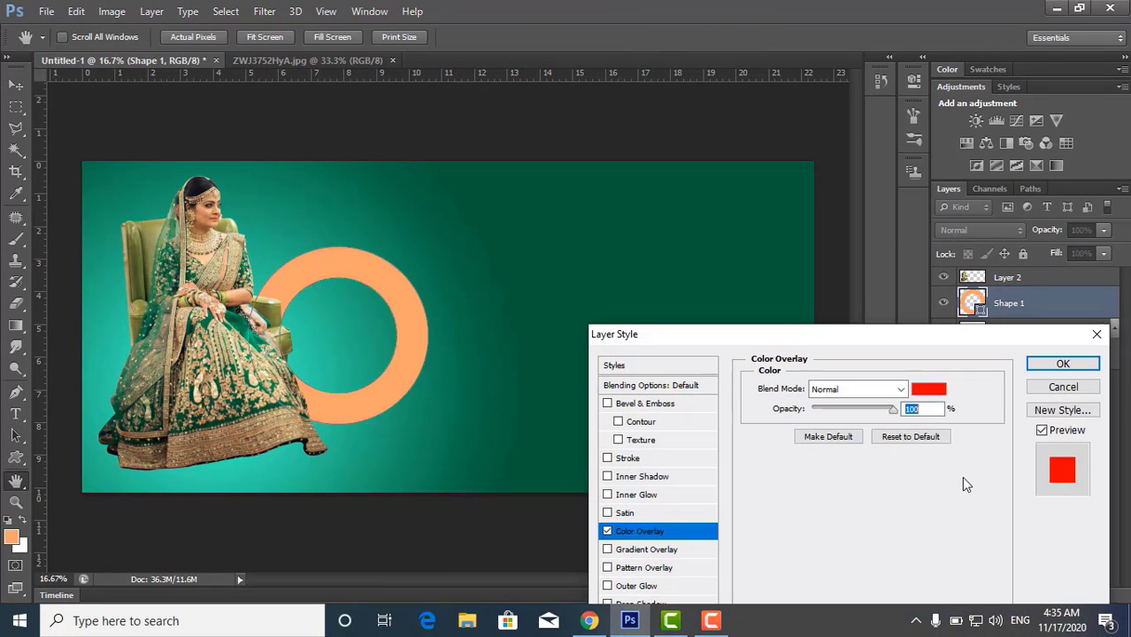
click(926, 395)
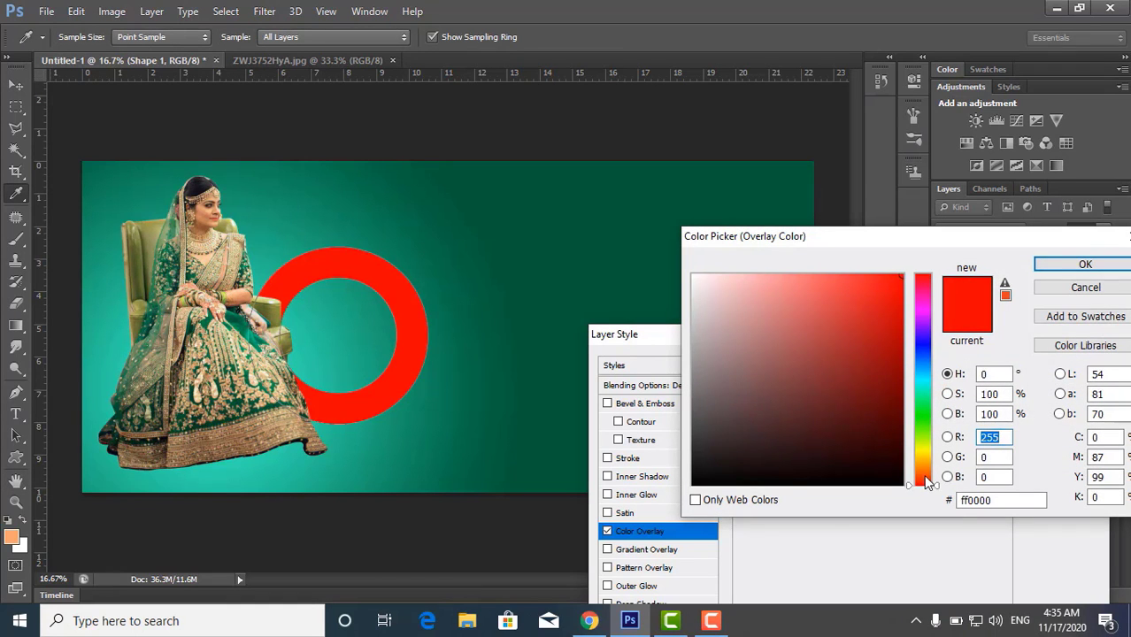
drag(927, 482, 925, 477)
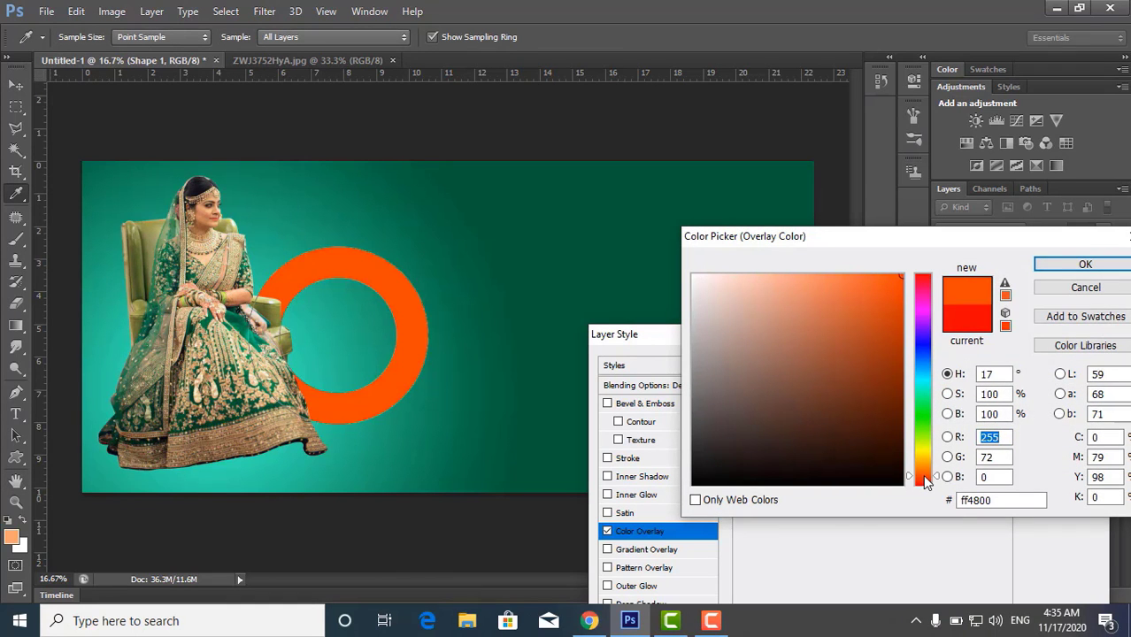
click(1045, 264)
click(1060, 365)
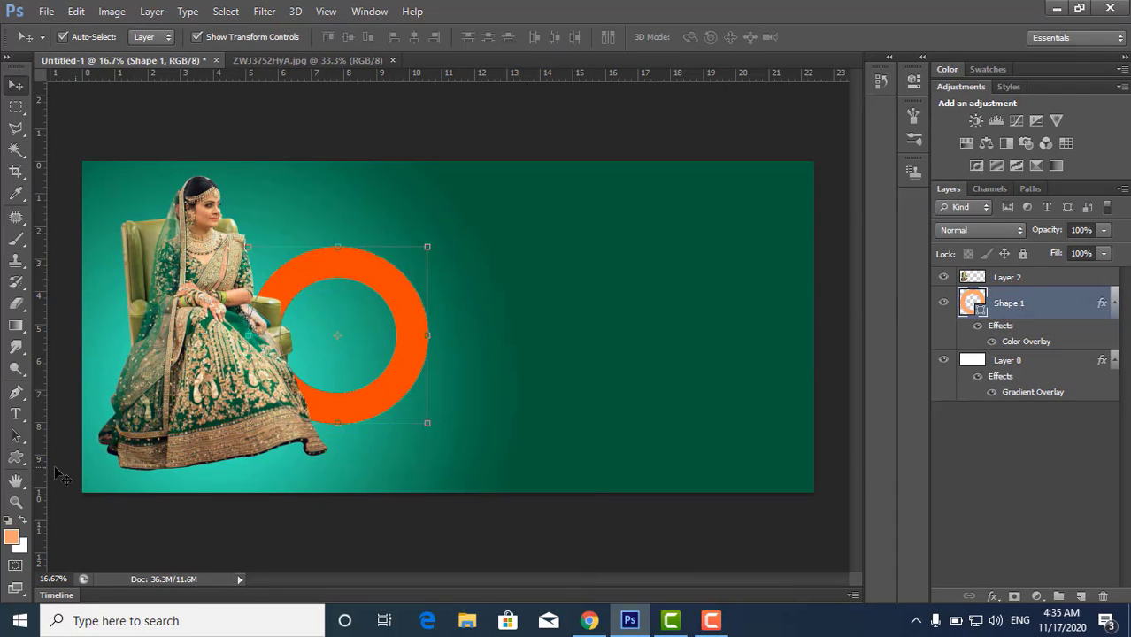
Draw a solid circle custom shape smaller than the ring and move it over the ring's lower-right part.
click(15, 458)
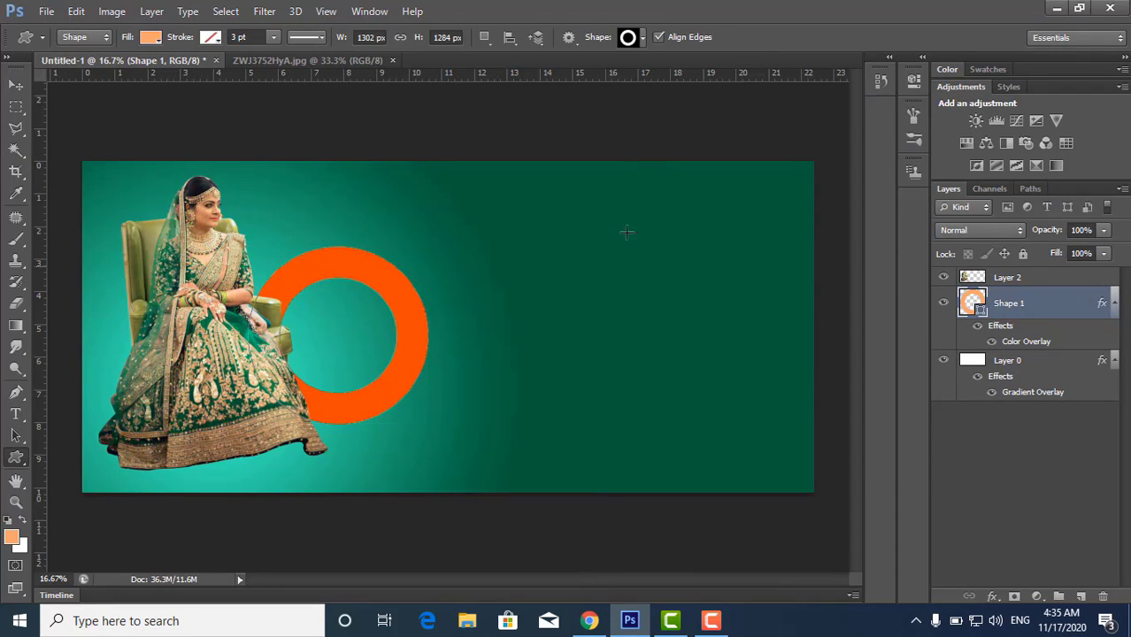
click(629, 39)
click(628, 119)
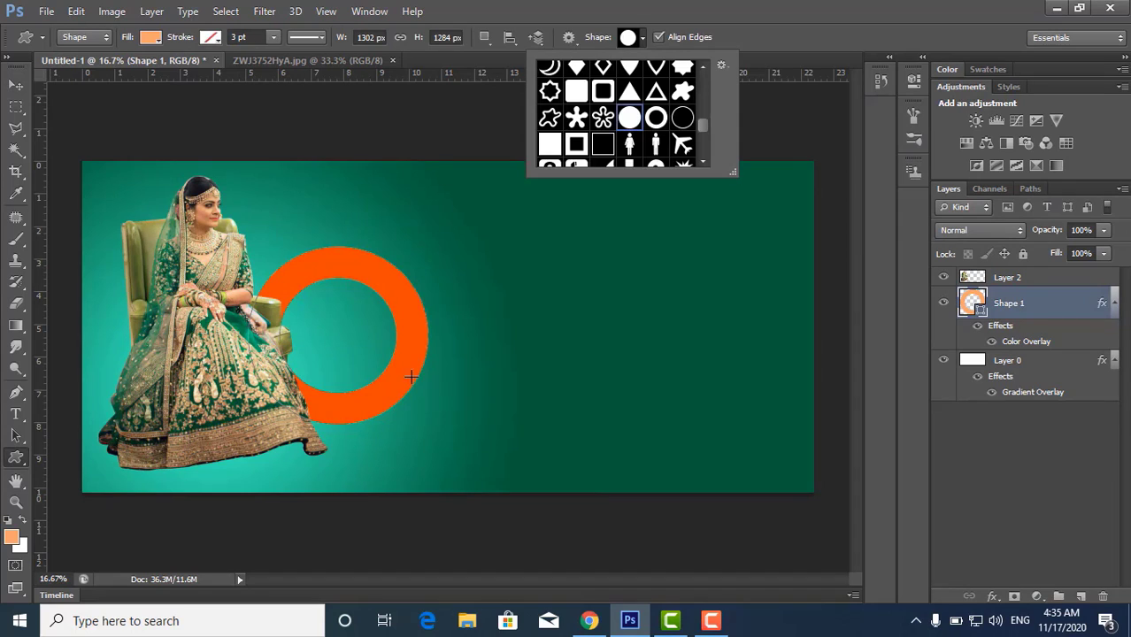
drag(382, 351, 501, 470)
click(15, 86)
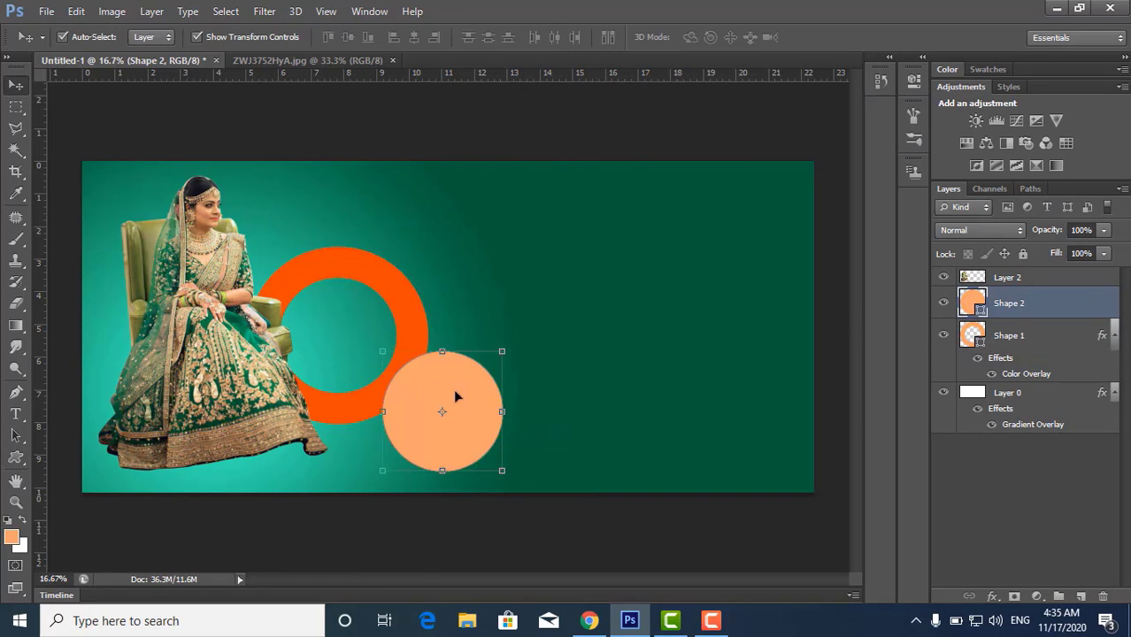
drag(456, 418, 414, 399)
Scale the orange ring up to about 113%, shift it slightly up and left, and move the circle slightly left.
click(390, 290)
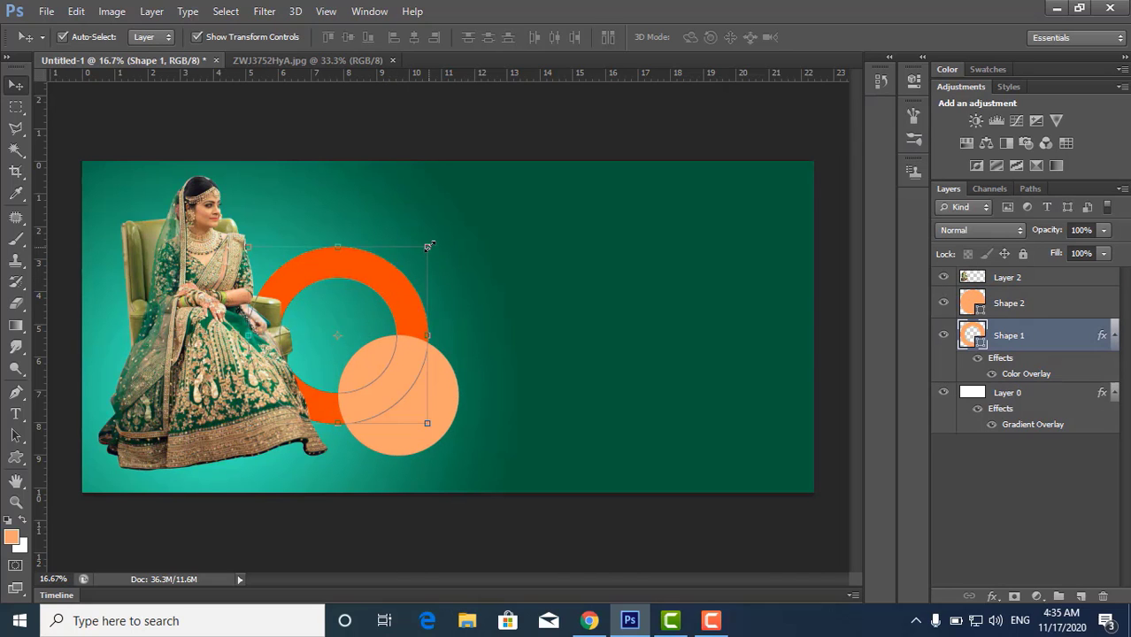
drag(429, 246, 439, 235)
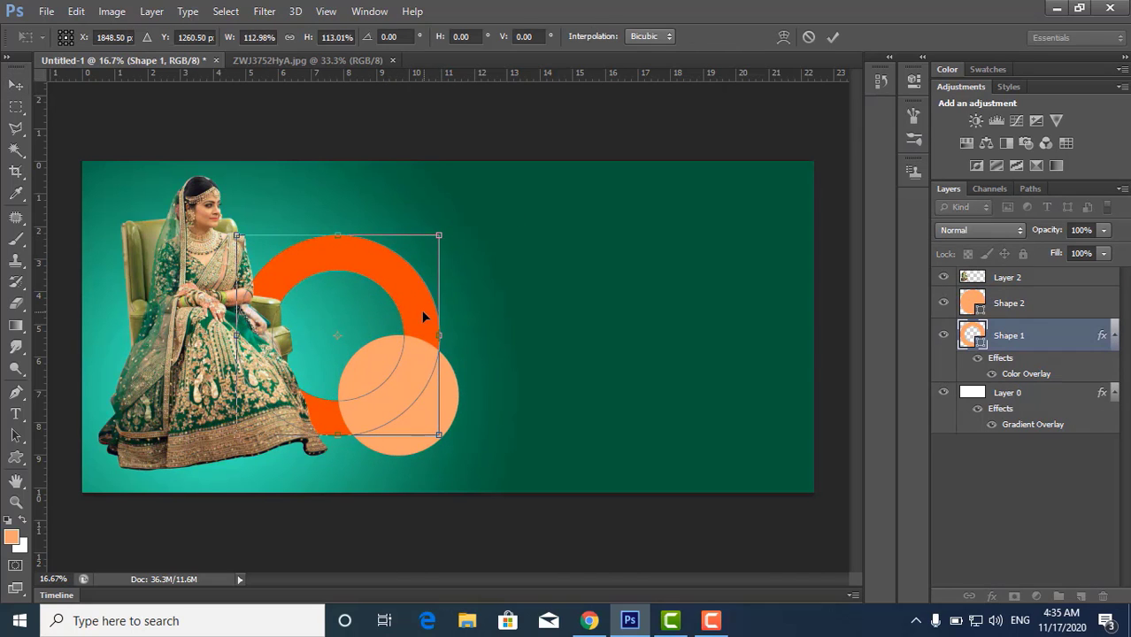
key(Return)
drag(420, 318, 415, 306)
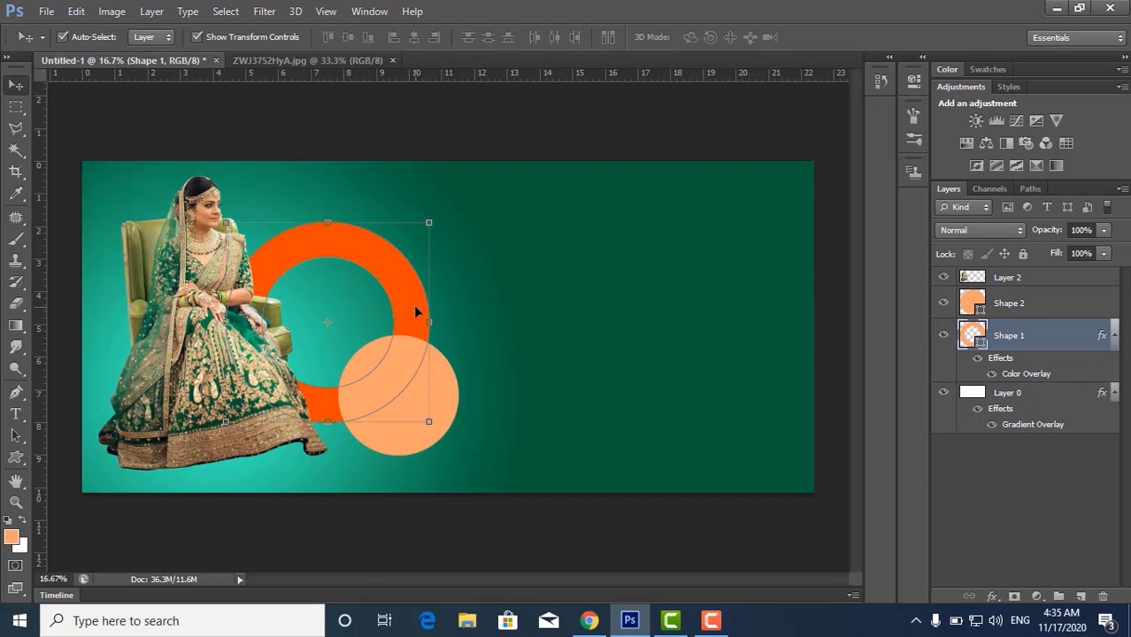
click(457, 438)
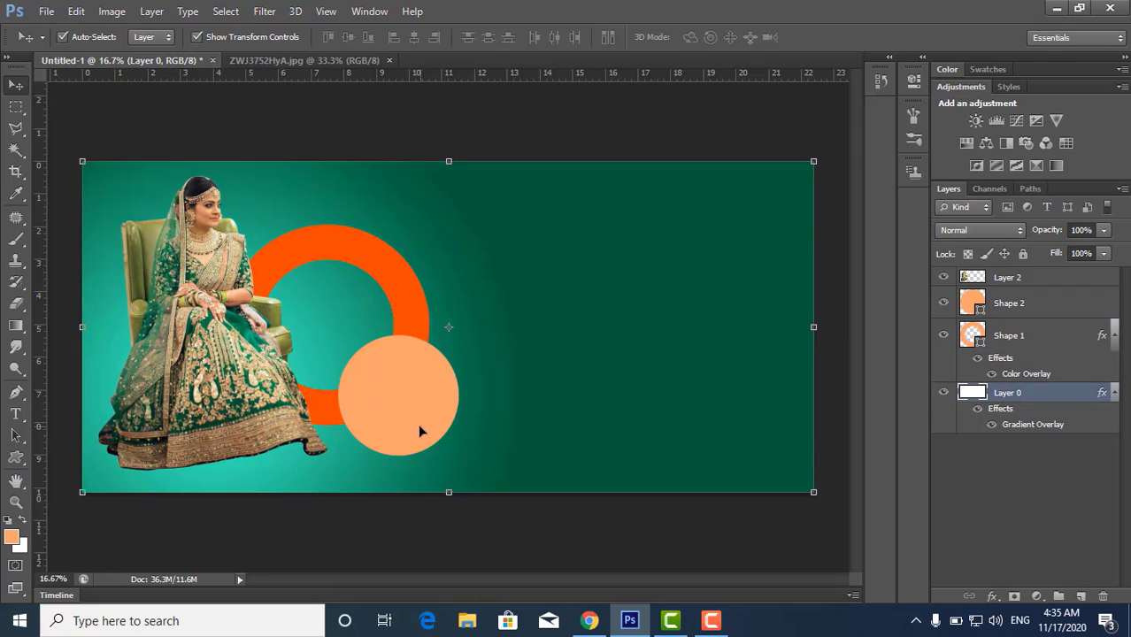
drag(418, 424, 407, 428)
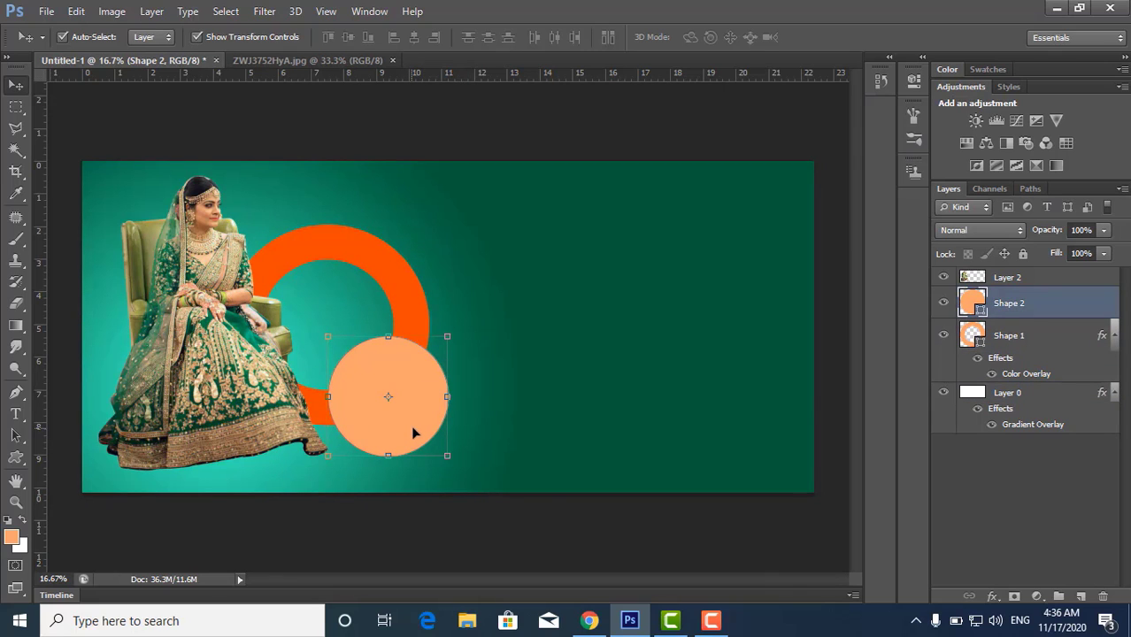
Apply a Color Overlay to the solid circle in a bright turquoise based on the background's green.
click(993, 597)
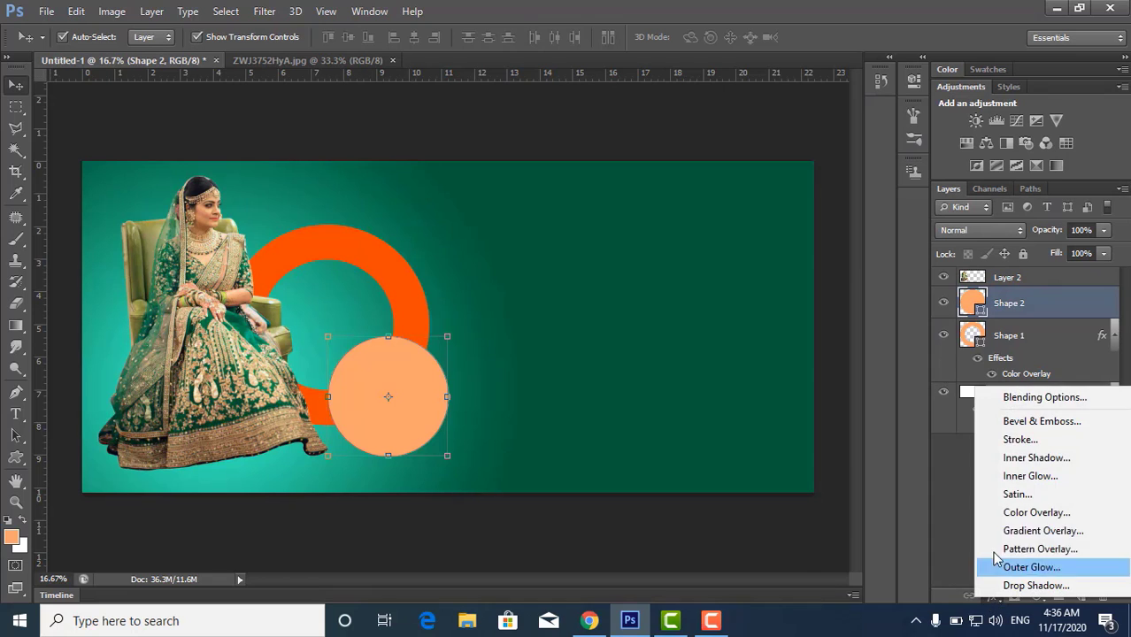
click(1031, 512)
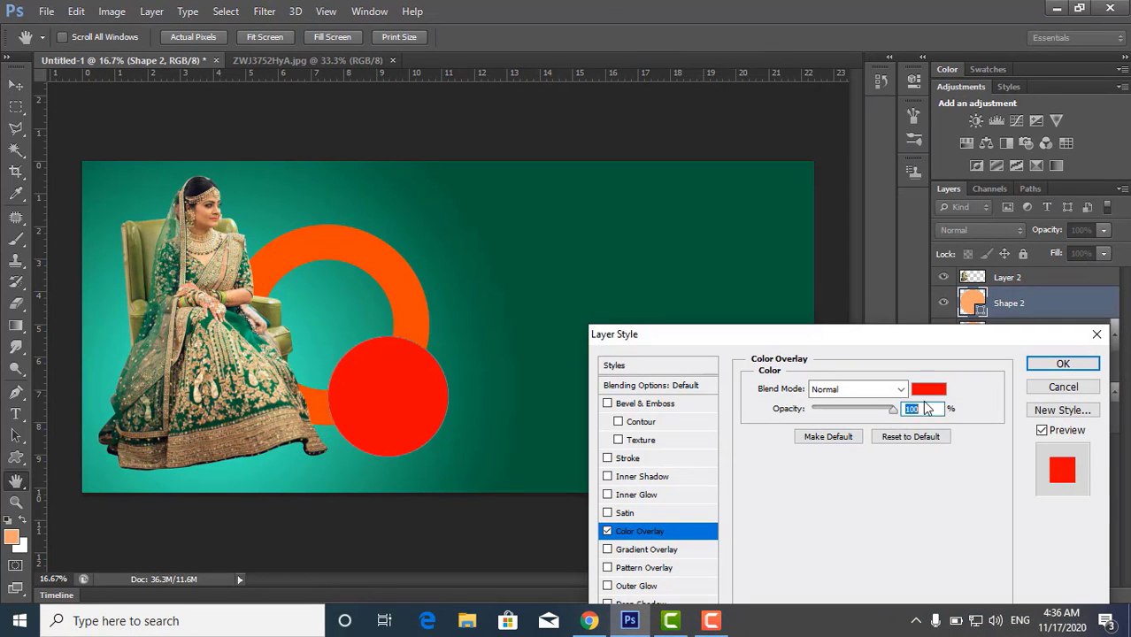
click(924, 392)
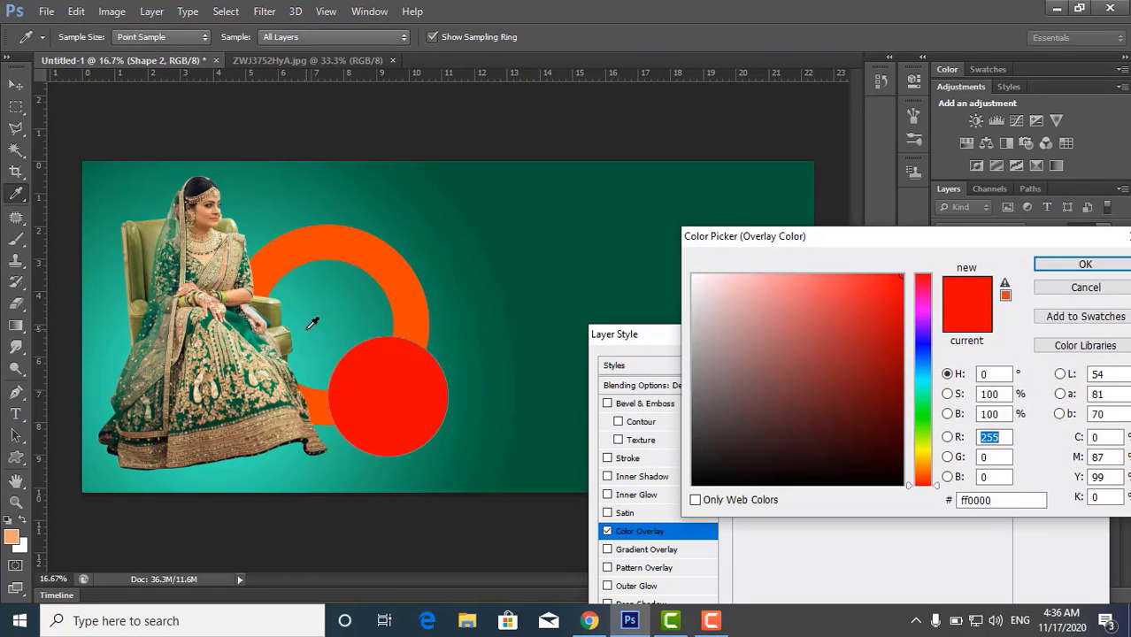
click(309, 328)
click(813, 275)
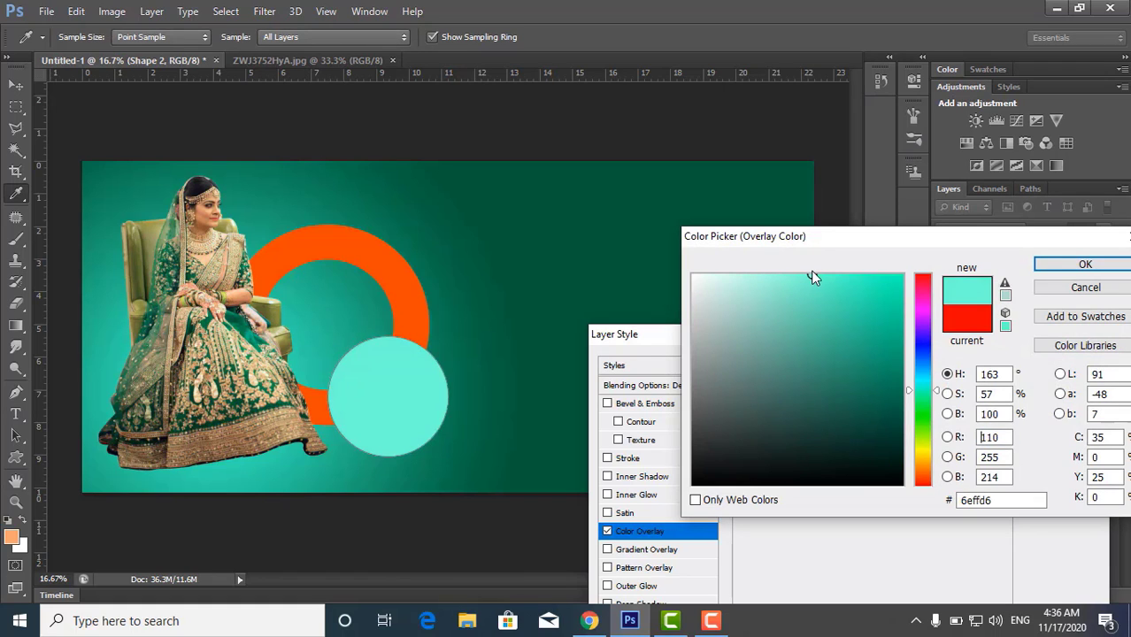
drag(828, 282, 863, 277)
click(852, 276)
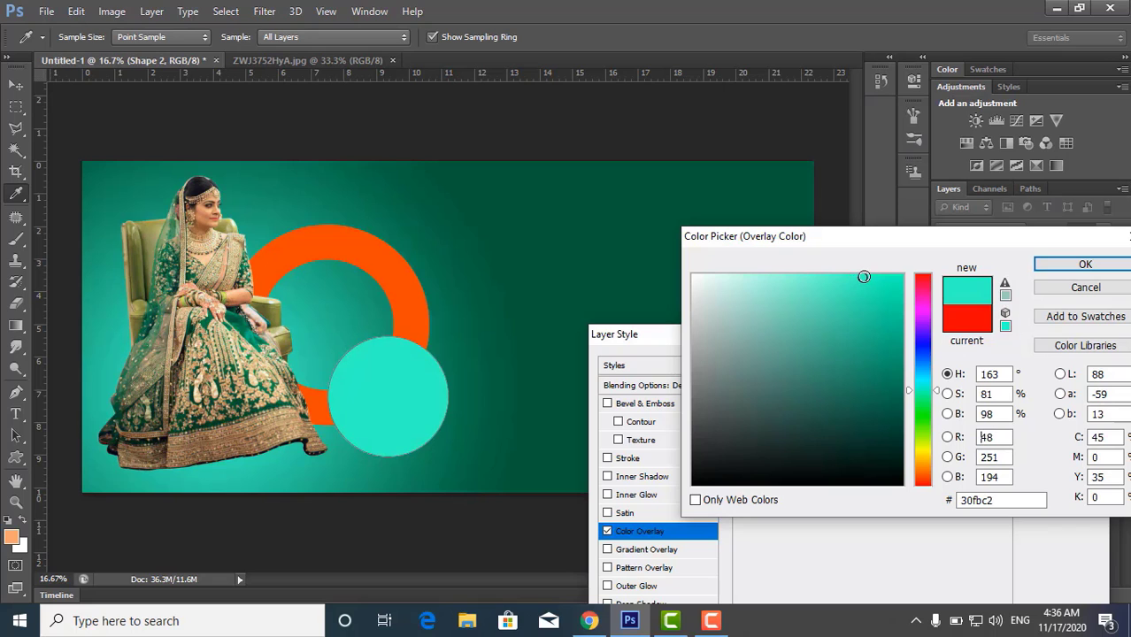
click(1076, 265)
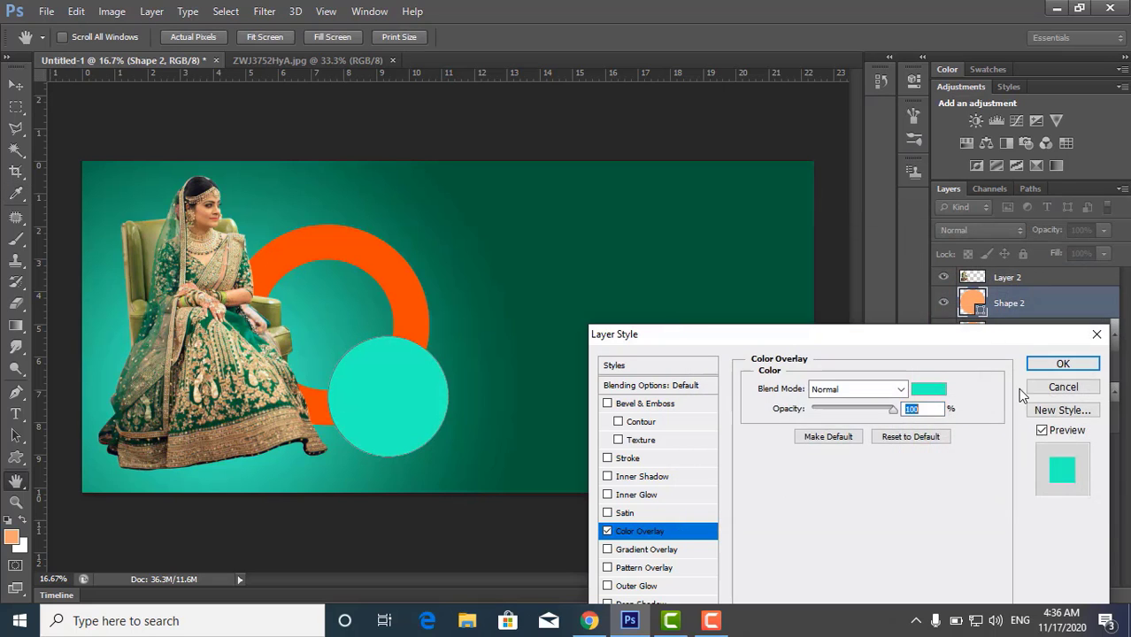
click(1061, 363)
Select a thin flat ellipse under the circle on the background layer and copy it to a new layer.
click(570, 423)
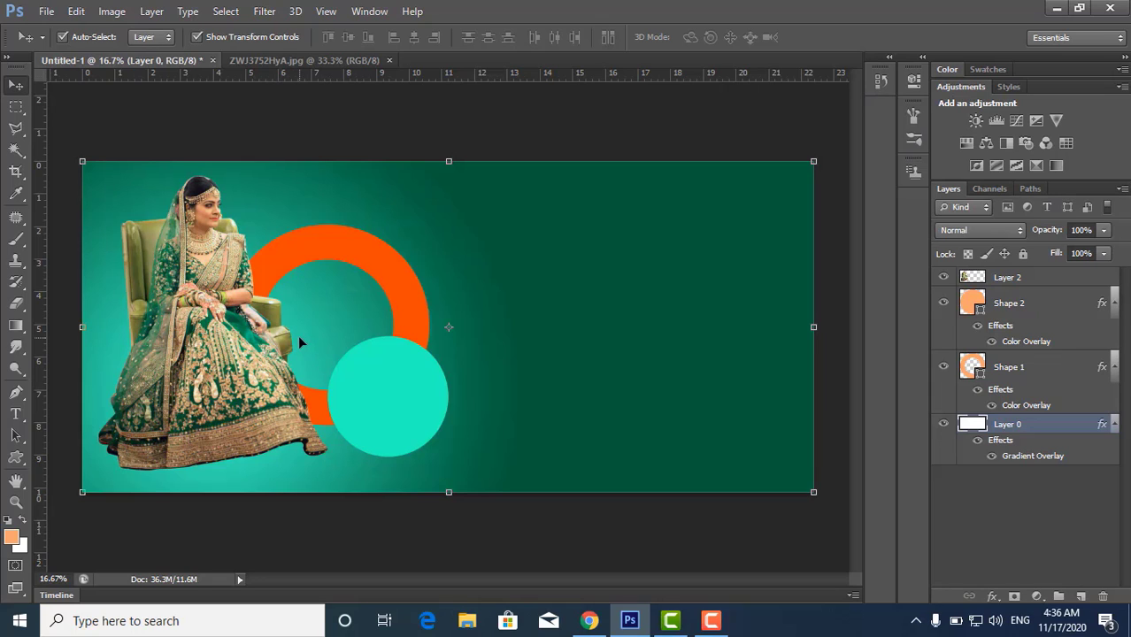
right_click(16, 106)
click(79, 134)
drag(359, 451, 428, 458)
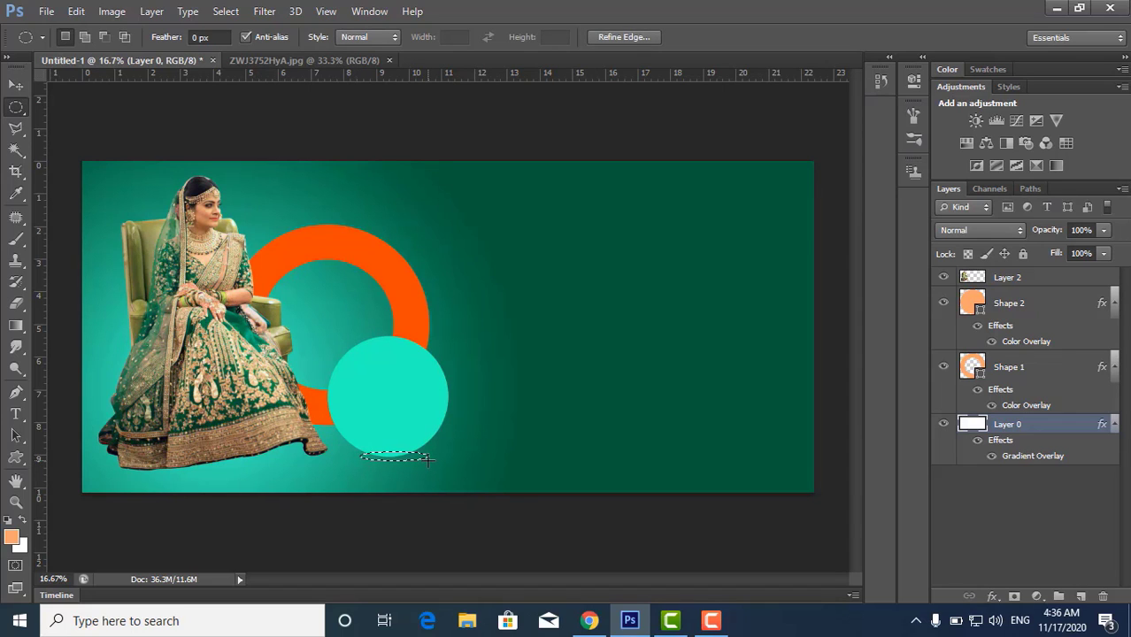
key(ctrl+j)
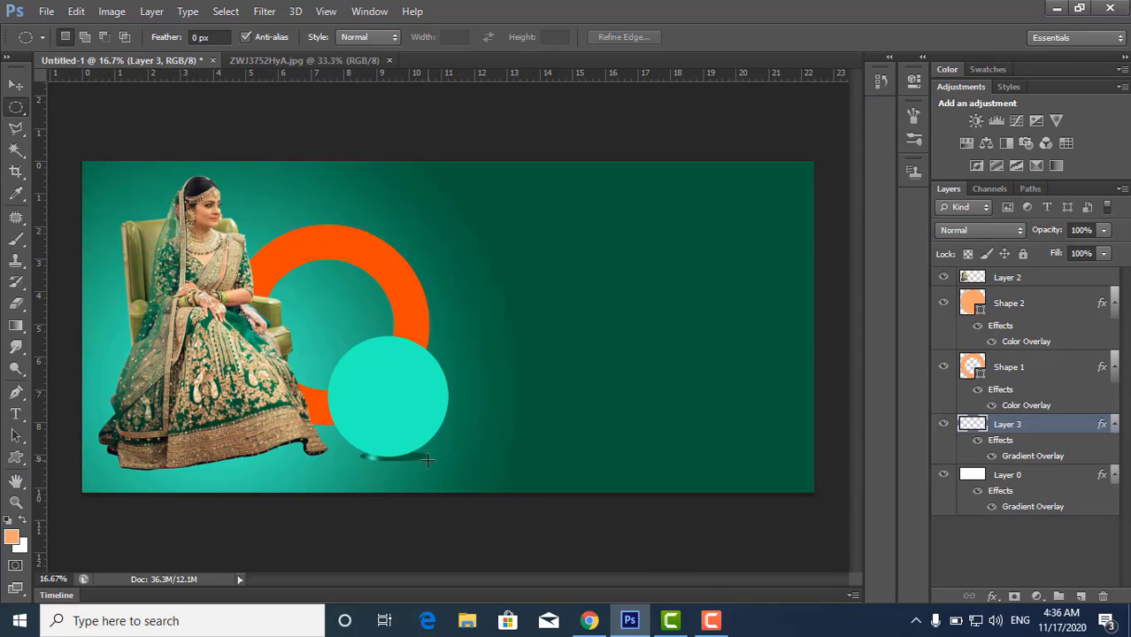
Apply a Color Overlay in very dark green 022818 to the thin ellipse under the circle.
key(v)
click(991, 599)
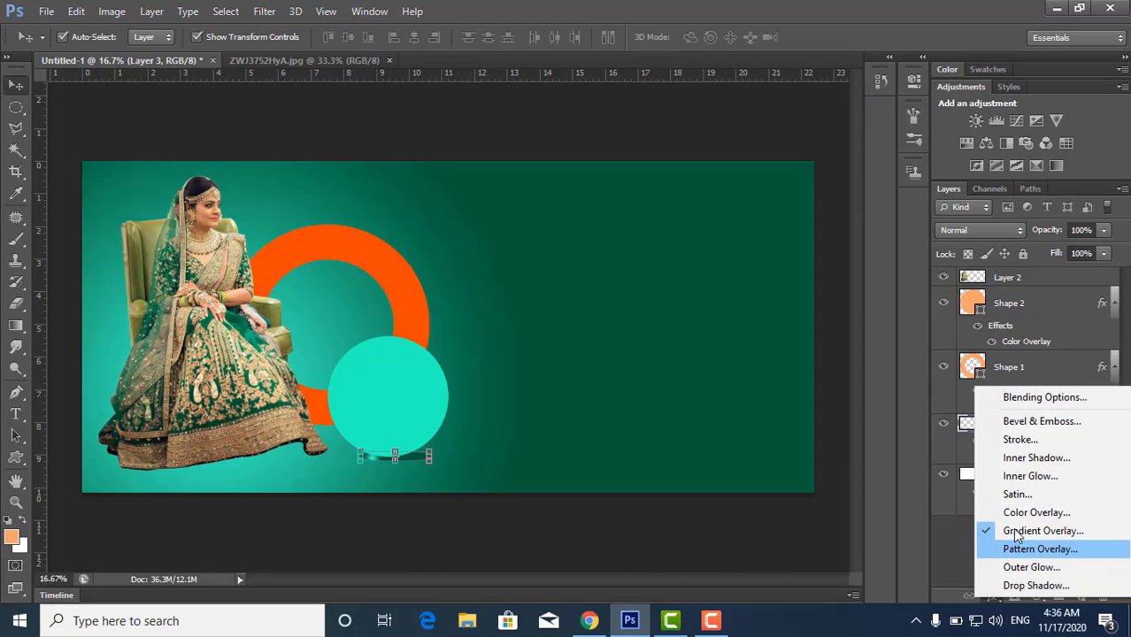
click(1011, 512)
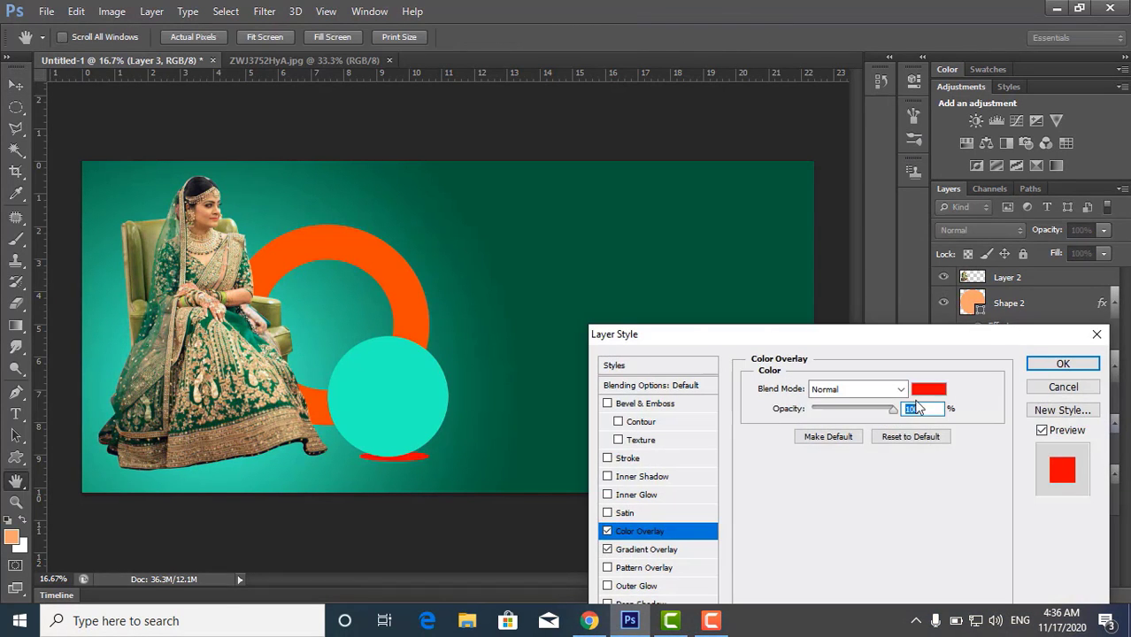
click(929, 393)
click(806, 209)
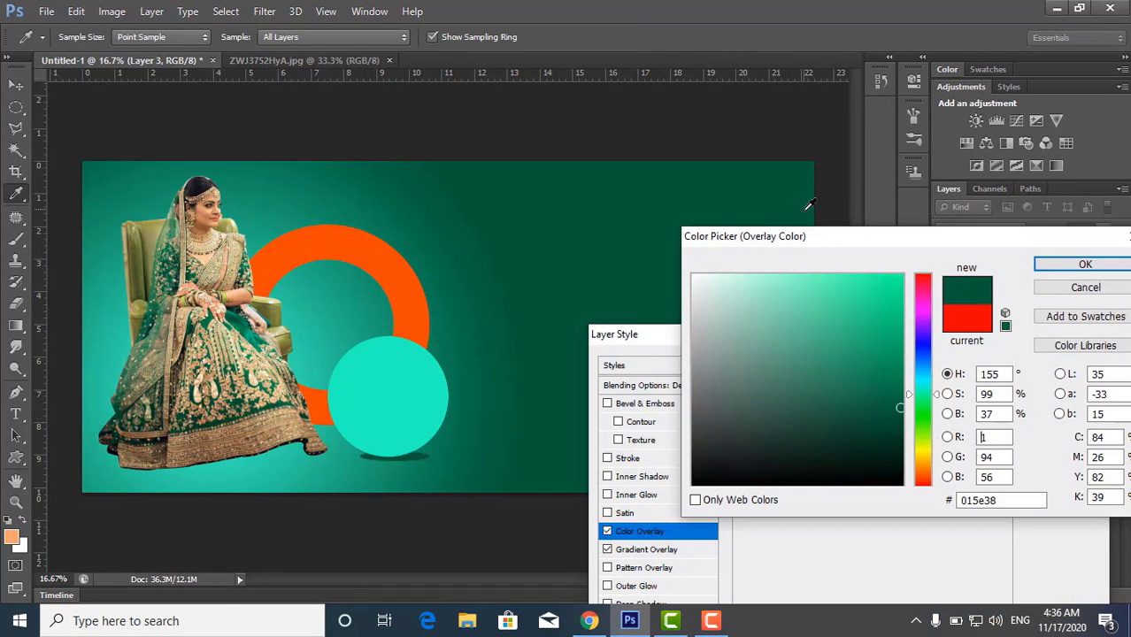
click(891, 447)
click(892, 453)
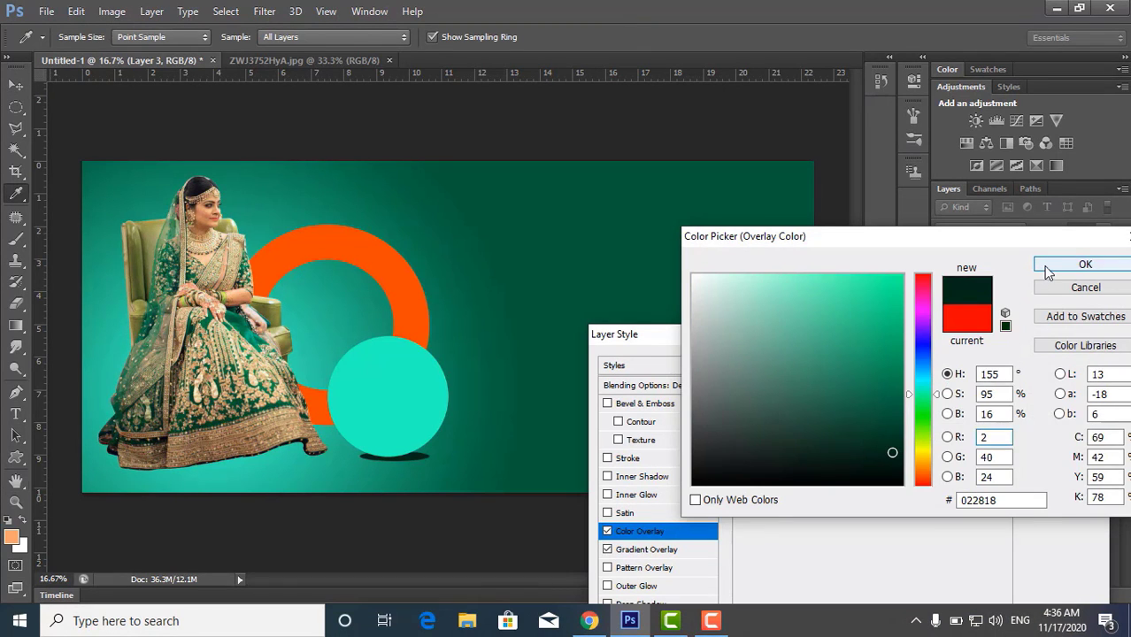
click(1045, 264)
click(1060, 364)
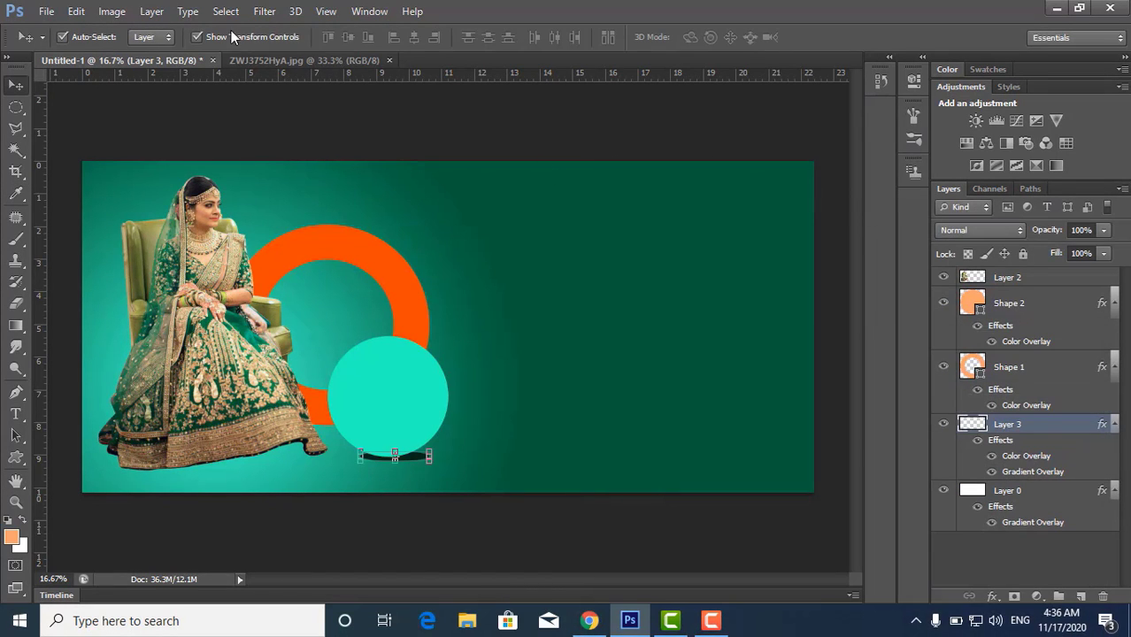
Apply a Motion Blur at angle 0° with a distance of 183 pixels to the dark ellipse.
click(264, 11)
mouse_move(351, 180)
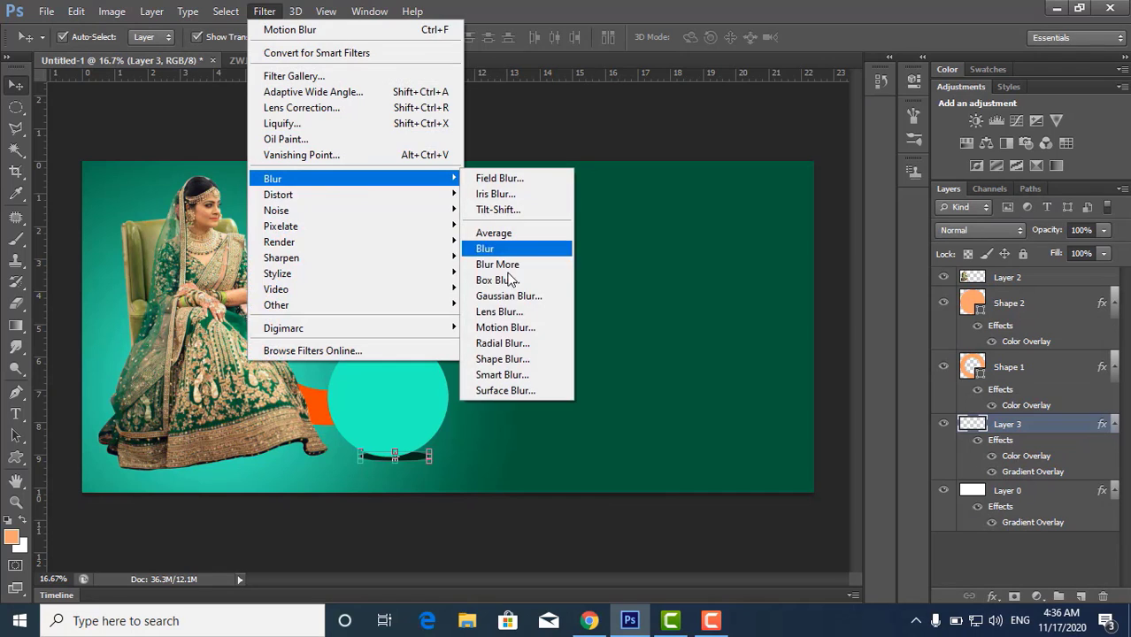
click(507, 331)
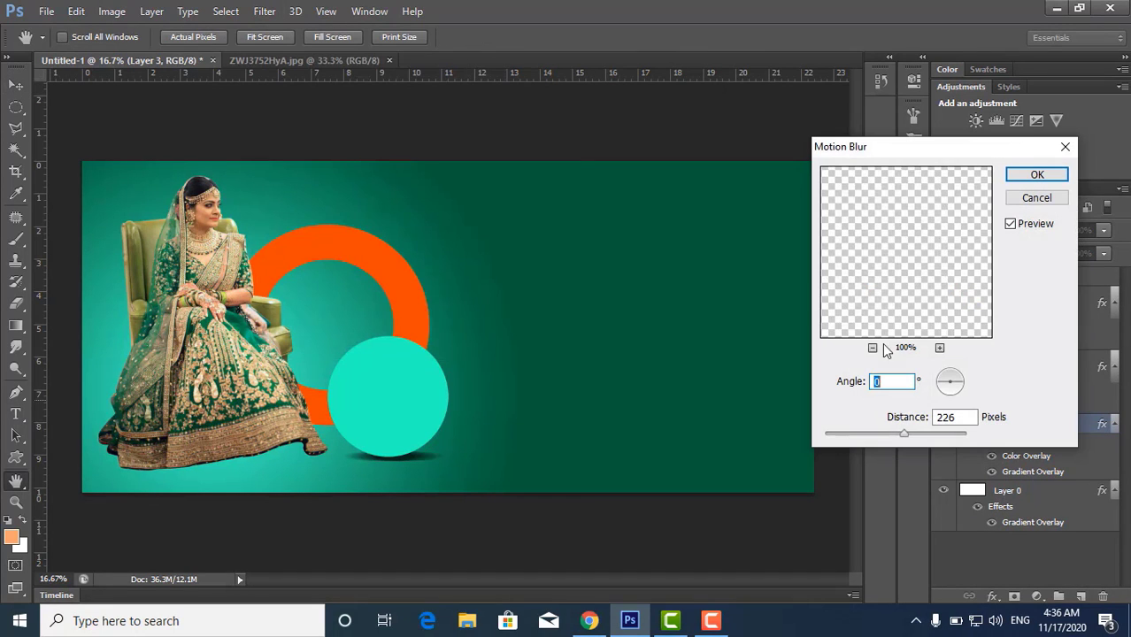
key(Tab)
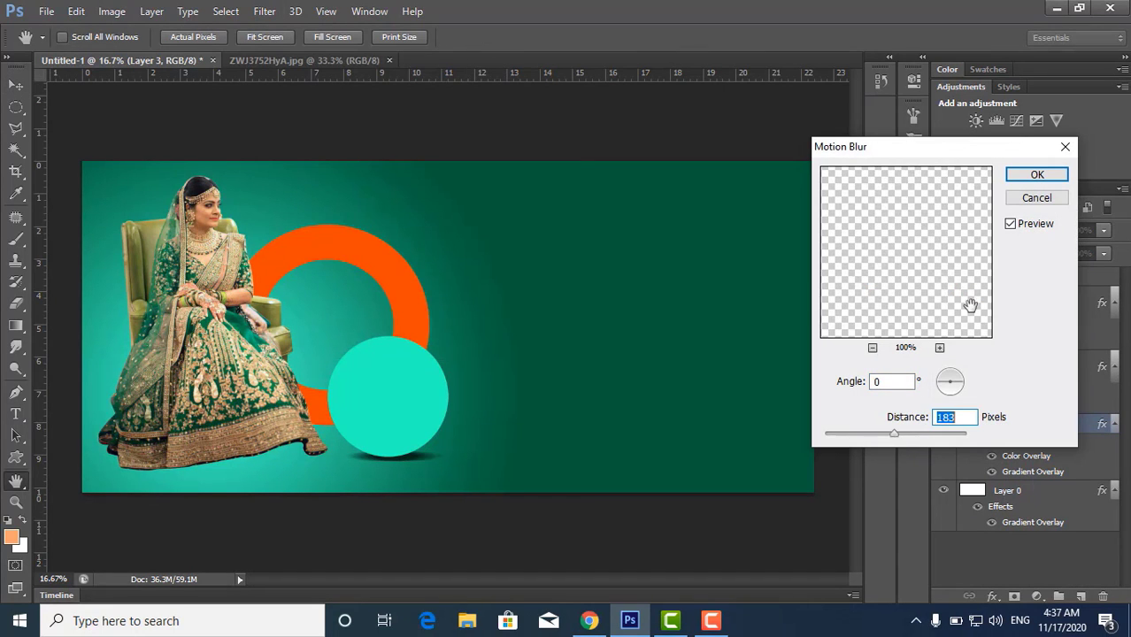
click(1035, 174)
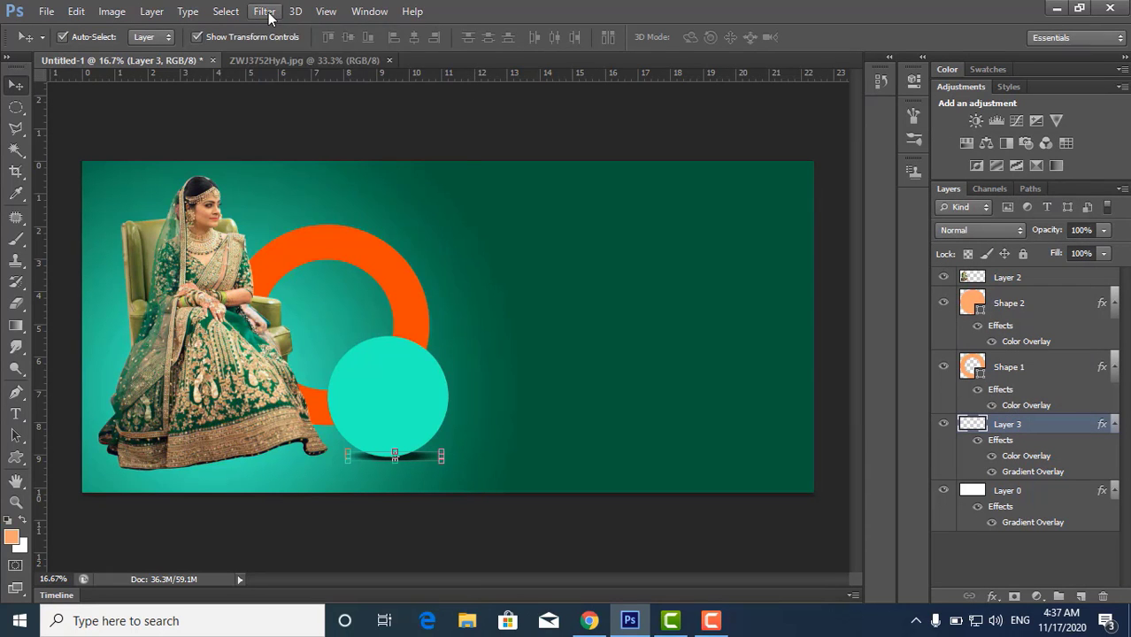
Soften the edges of the dark ellipse shadow with a slight Gaussian Blur.
click(265, 11)
mouse_move(350, 188)
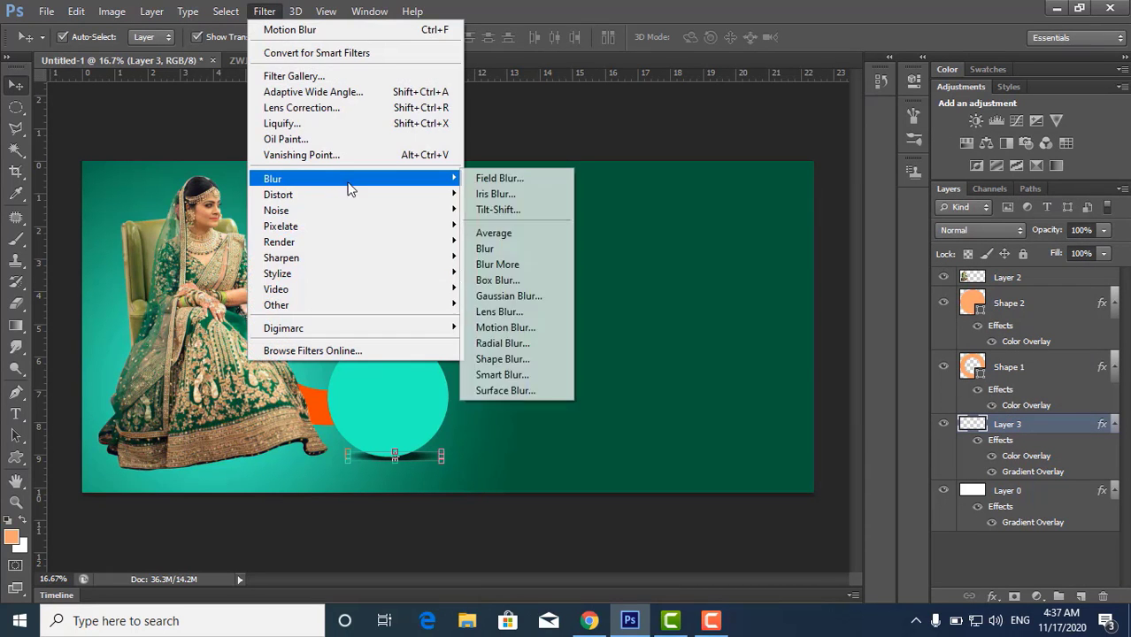
click(525, 293)
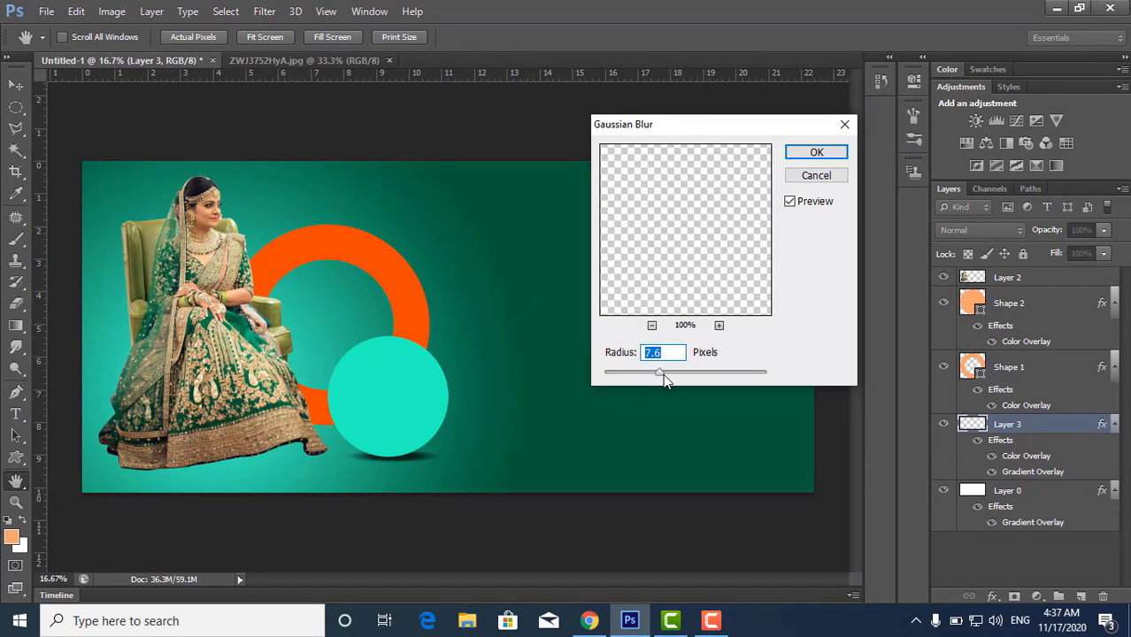
drag(665, 374, 668, 372)
click(802, 156)
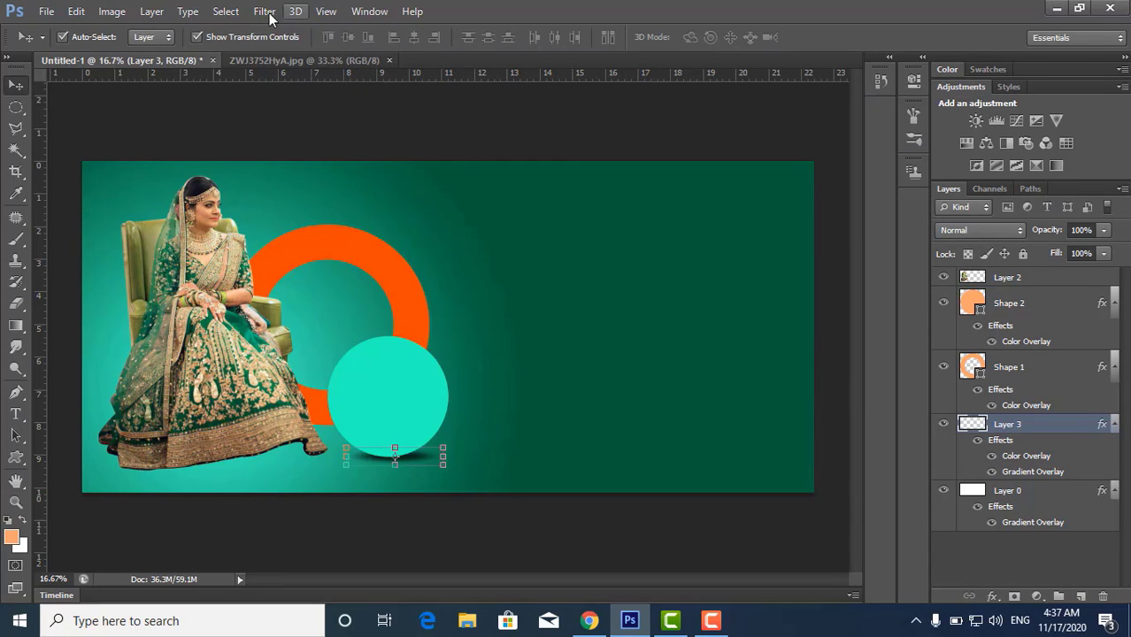
Apply a second Motion Blur at 0° and 183 pixels to stretch the shadow horizontally.
click(270, 16)
mouse_move(386, 184)
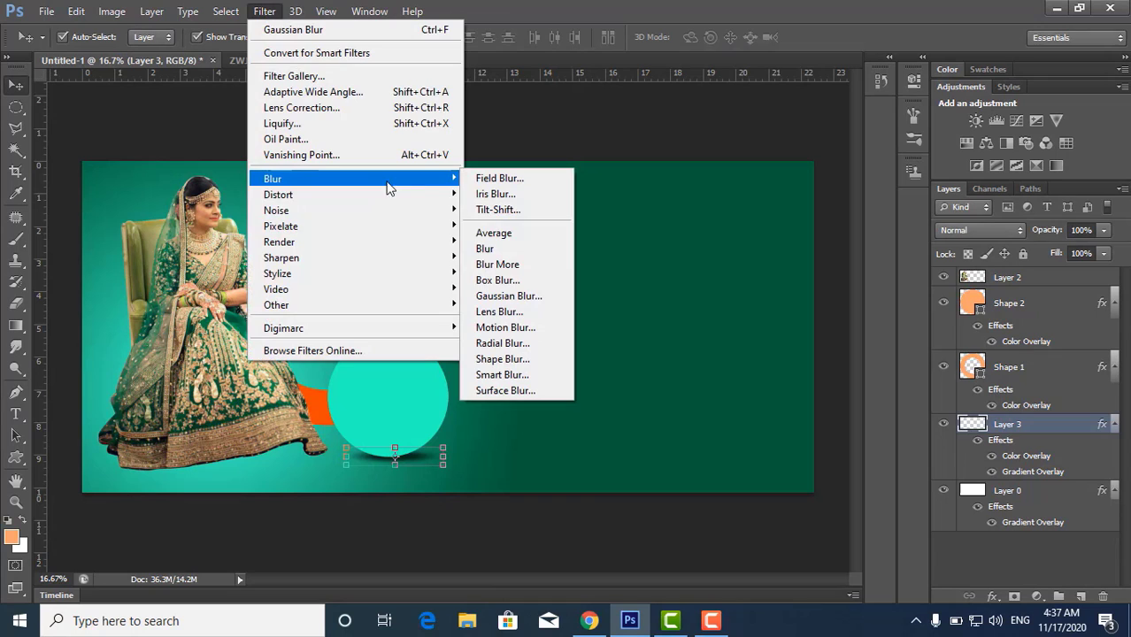
click(503, 326)
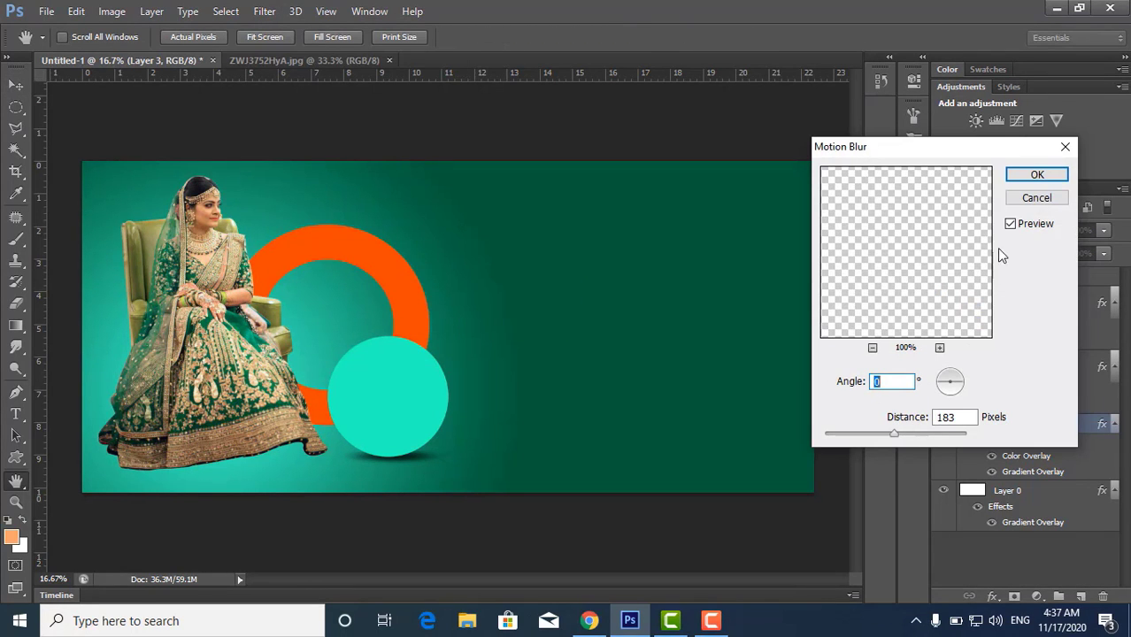
click(1037, 175)
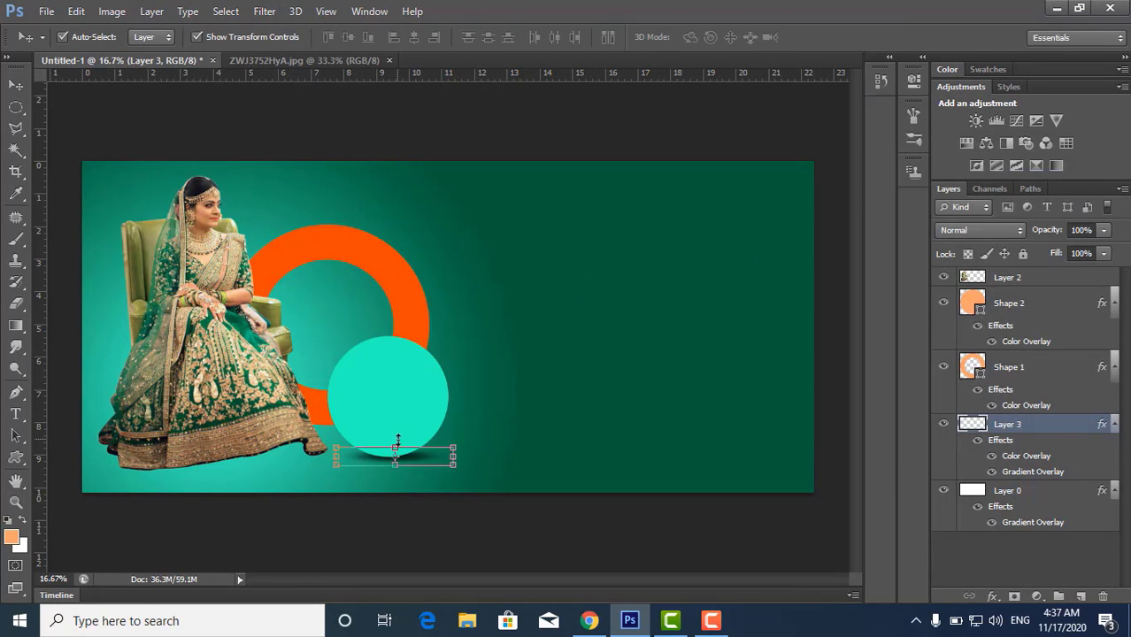
Flatten and slightly widen the shadow, then nudge it left to centre it beneath the turquoise circle.
drag(396, 440, 460, 458)
key(Return)
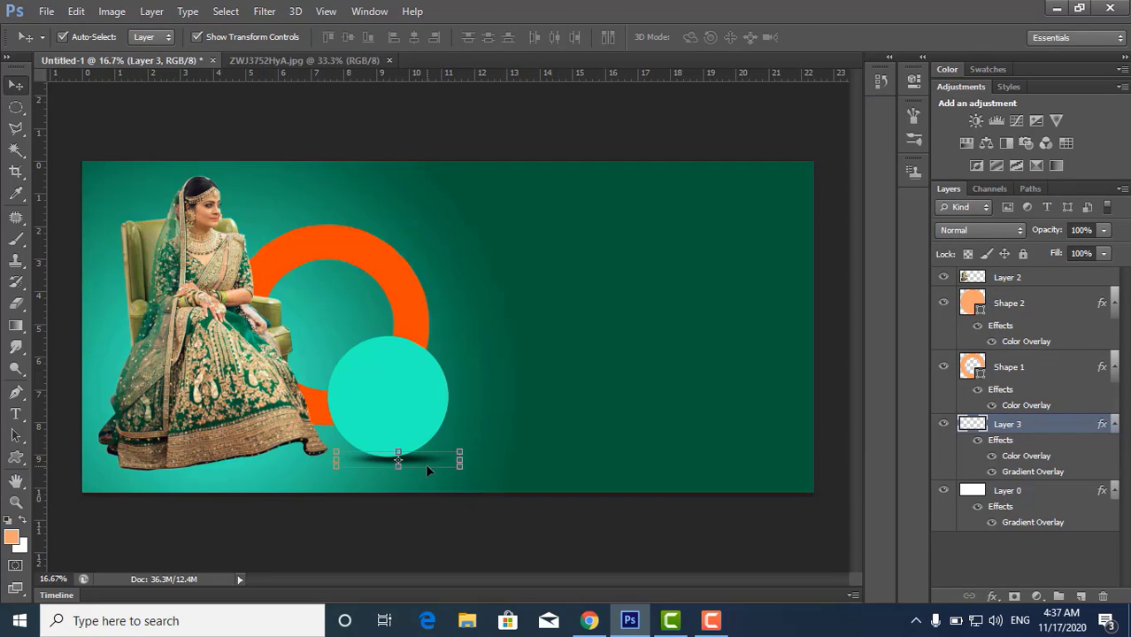
key(shift+Left)
key(shift+Left)
key(shift+Left)
Duplicate the circle's shadow layer and place the copy under the bottom of the orange ring.
key(ctrl+j)
drag(412, 460, 344, 431)
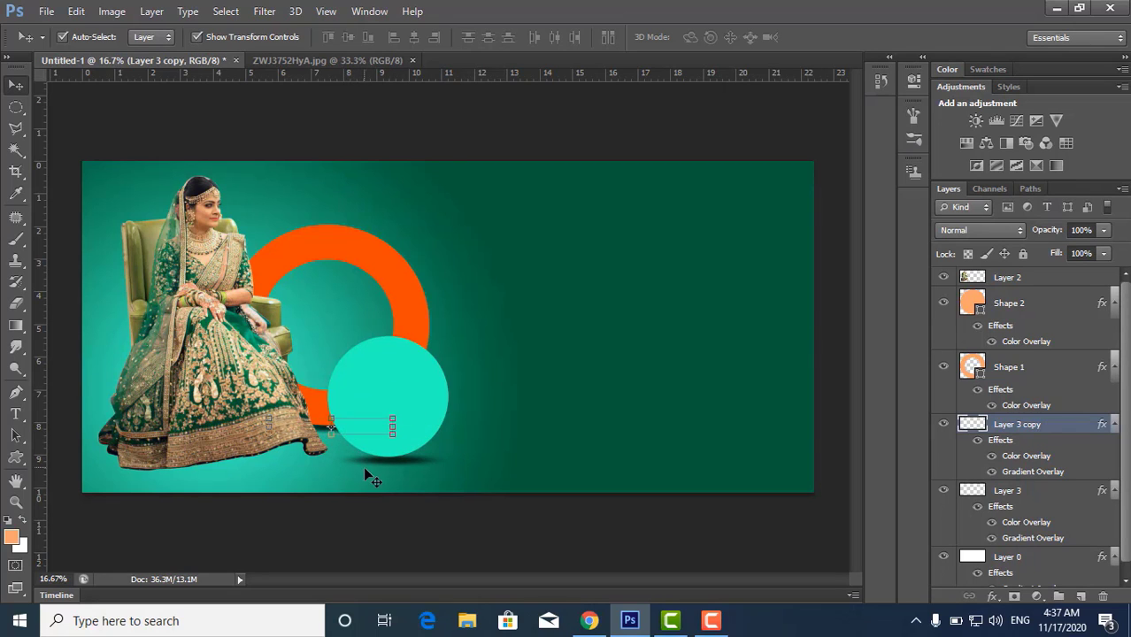
click(567, 472)
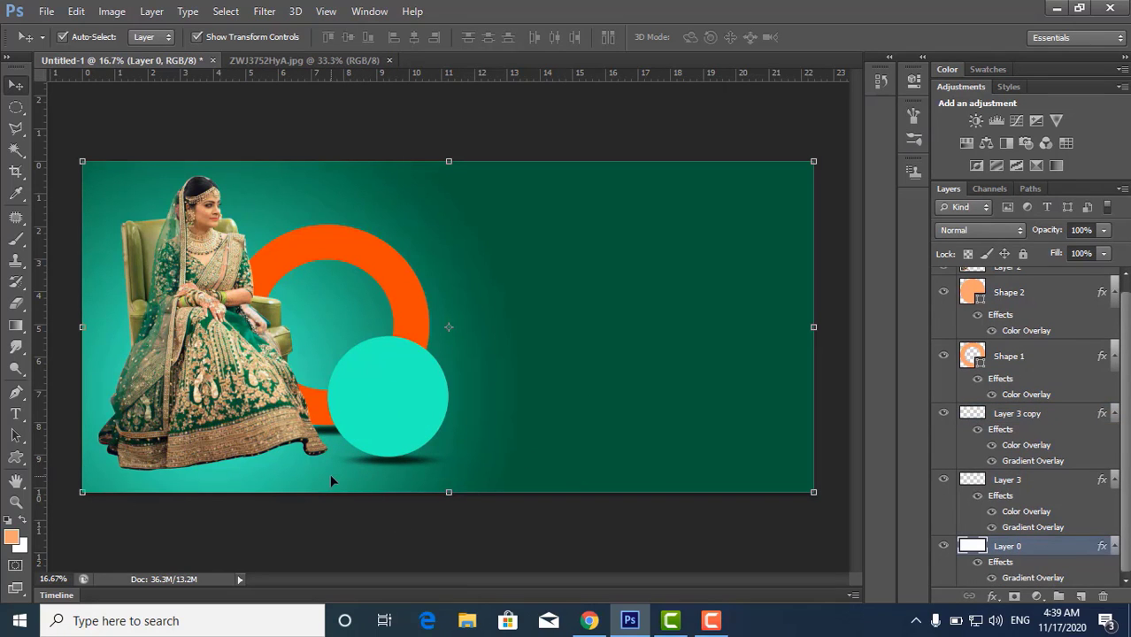
Copy a rectangular strip of the bride's skirt hem to a new layer and nudge the copy slightly downward.
click(234, 419)
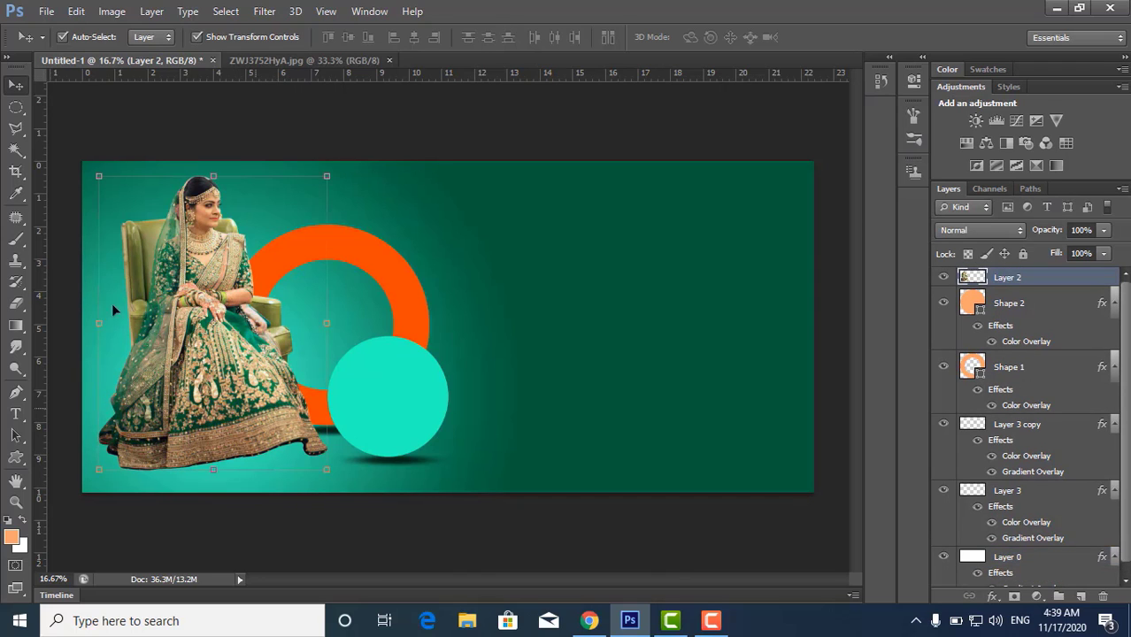
click(16, 110)
click(57, 107)
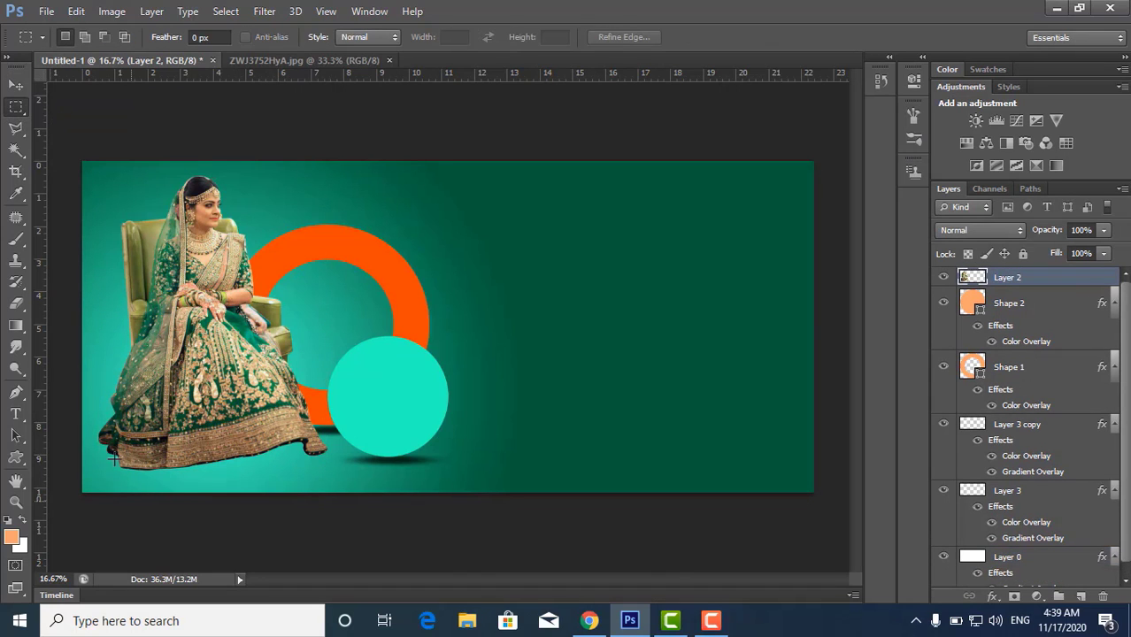
drag(92, 431, 367, 483)
key(ctrl+j)
key(v)
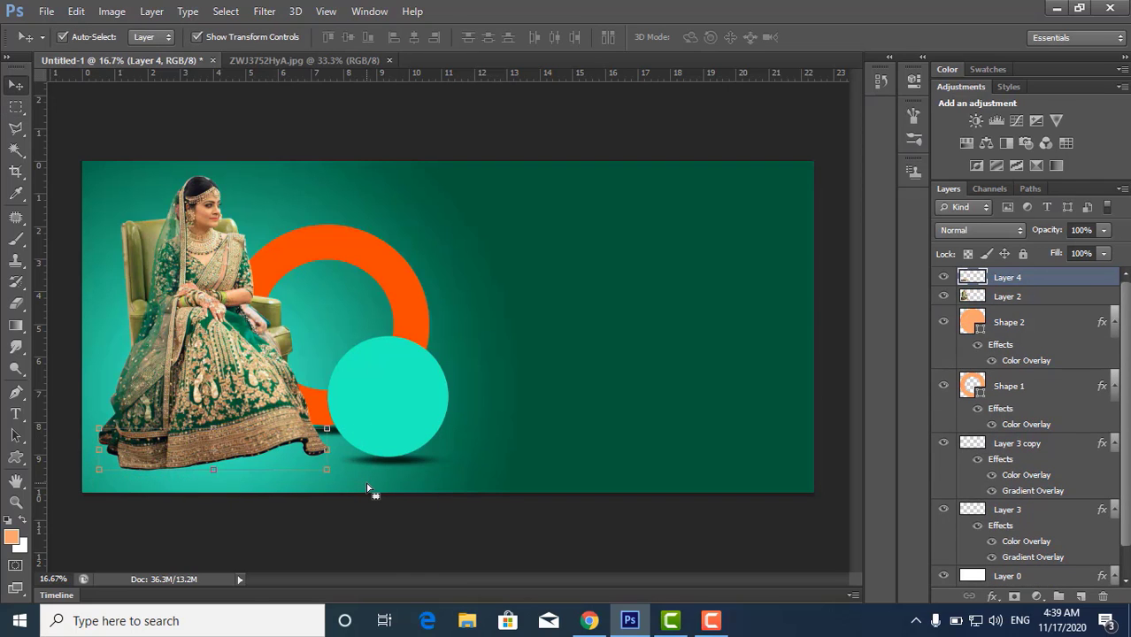
key(shift+Down)
key(shift+Down)
key(shift+Down)
key(shift+Down)
key(shift+Down)
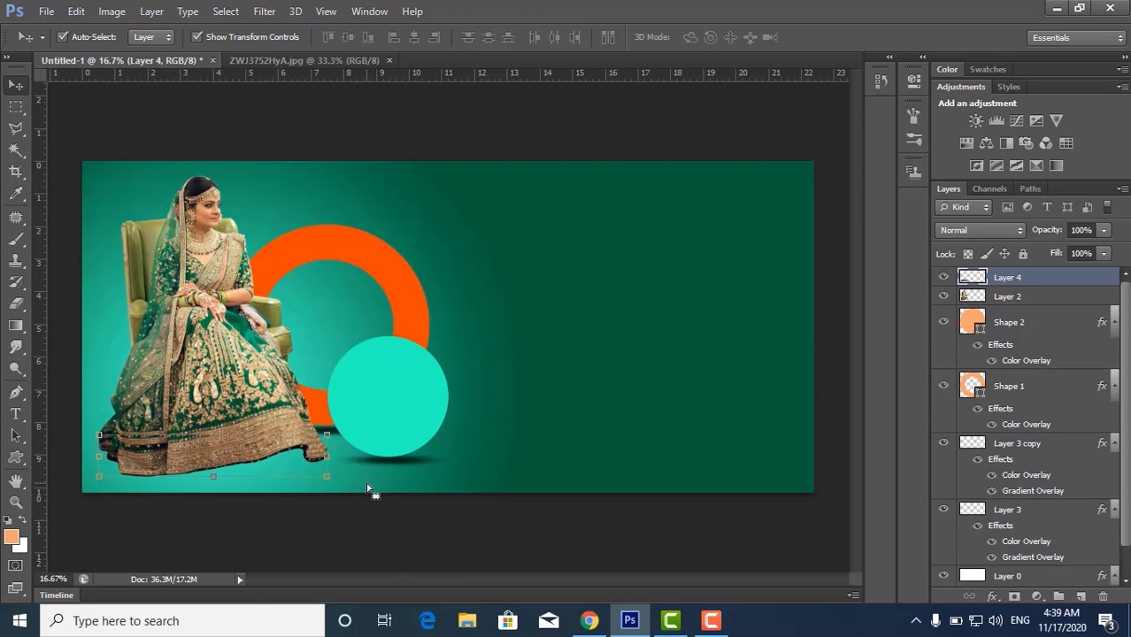
Add a Color Overlay to the copied hem strip in dark green 003520, sampled from the background and darkened.
click(993, 598)
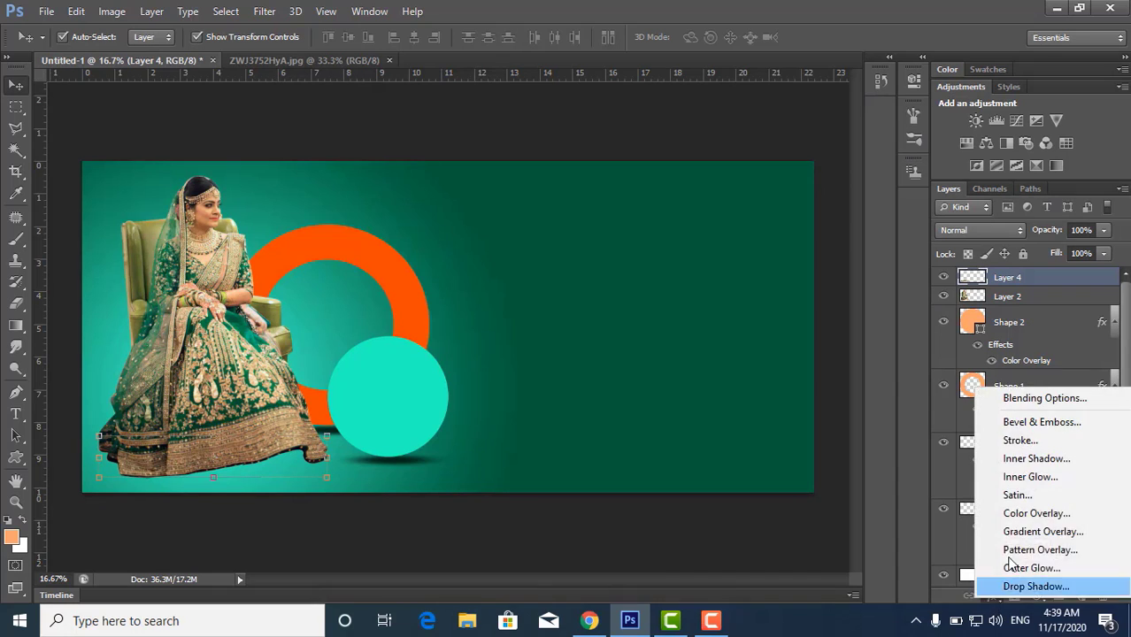
click(1007, 522)
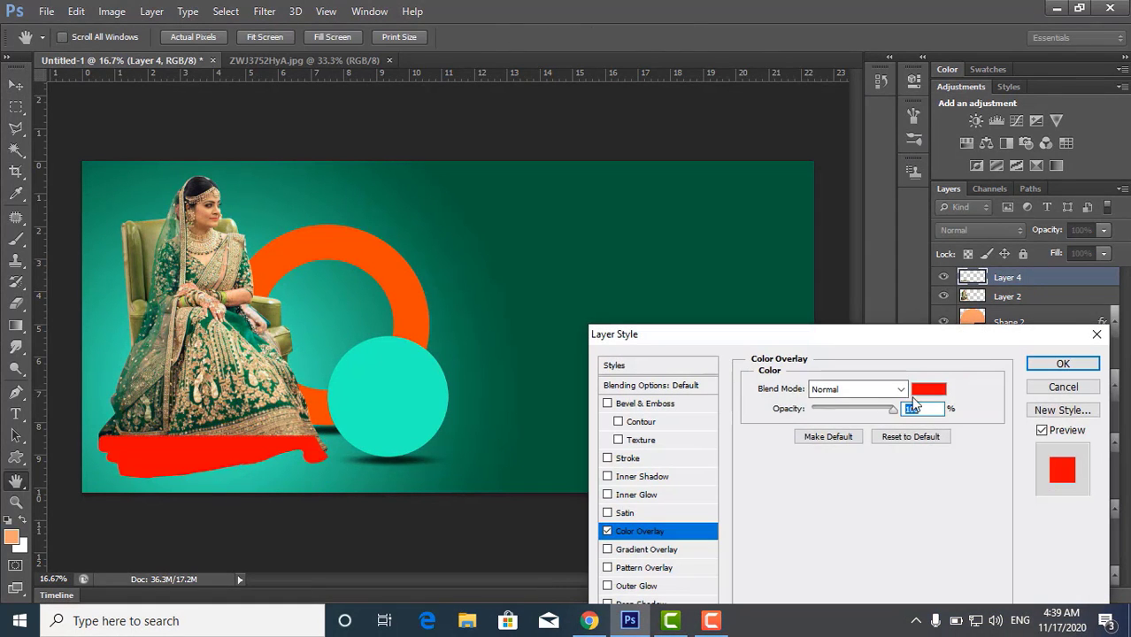
click(928, 390)
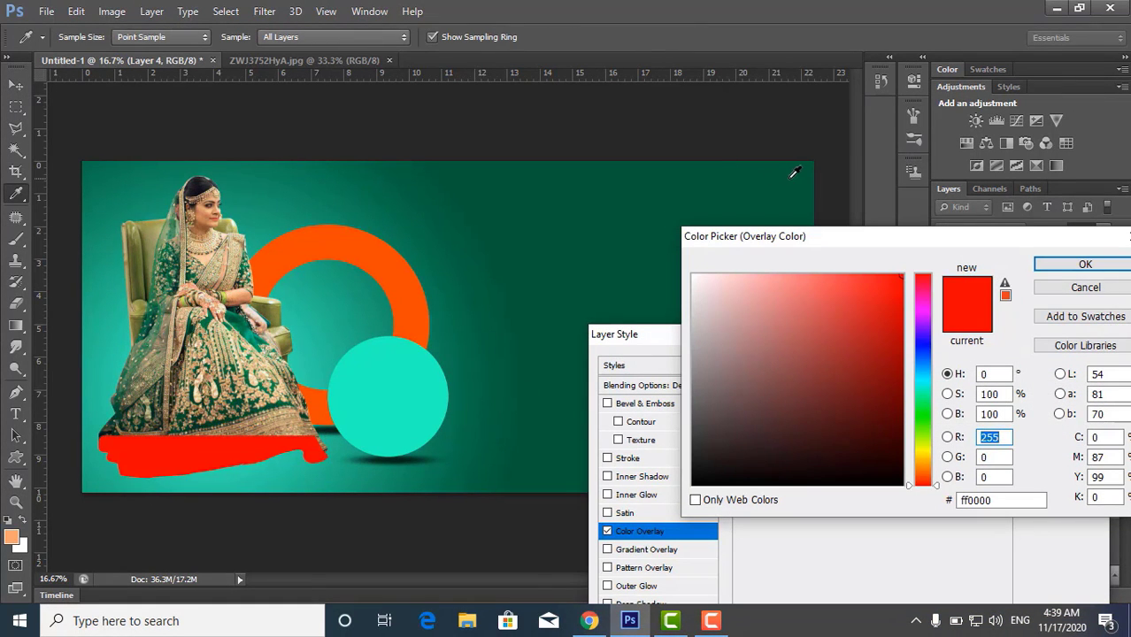
click(792, 176)
drag(899, 429, 900, 439)
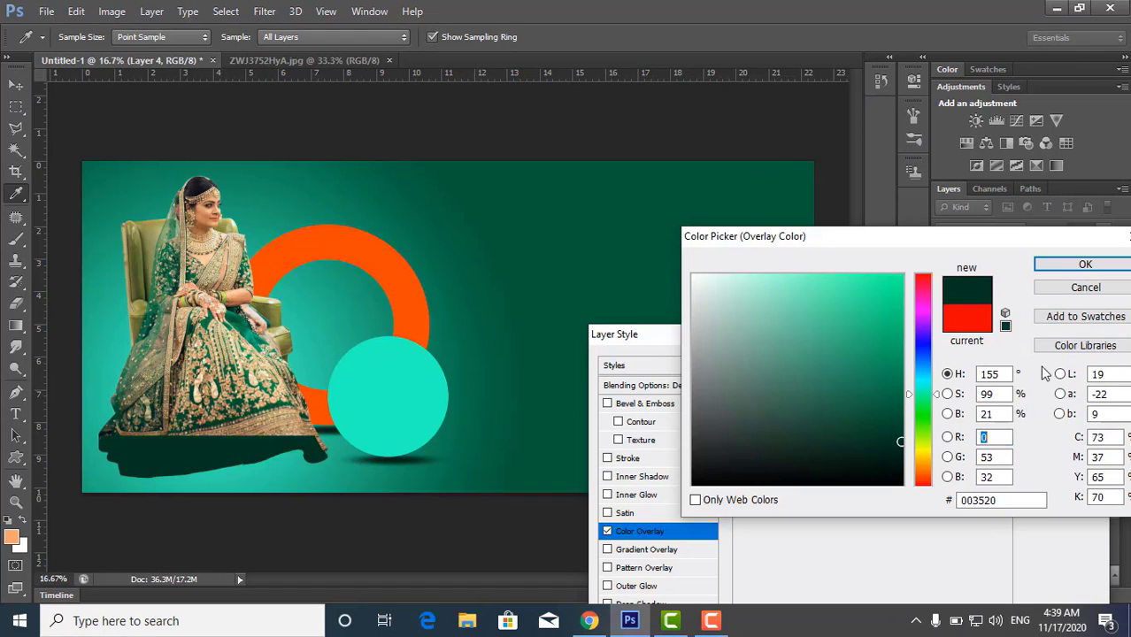
click(1085, 264)
click(1063, 364)
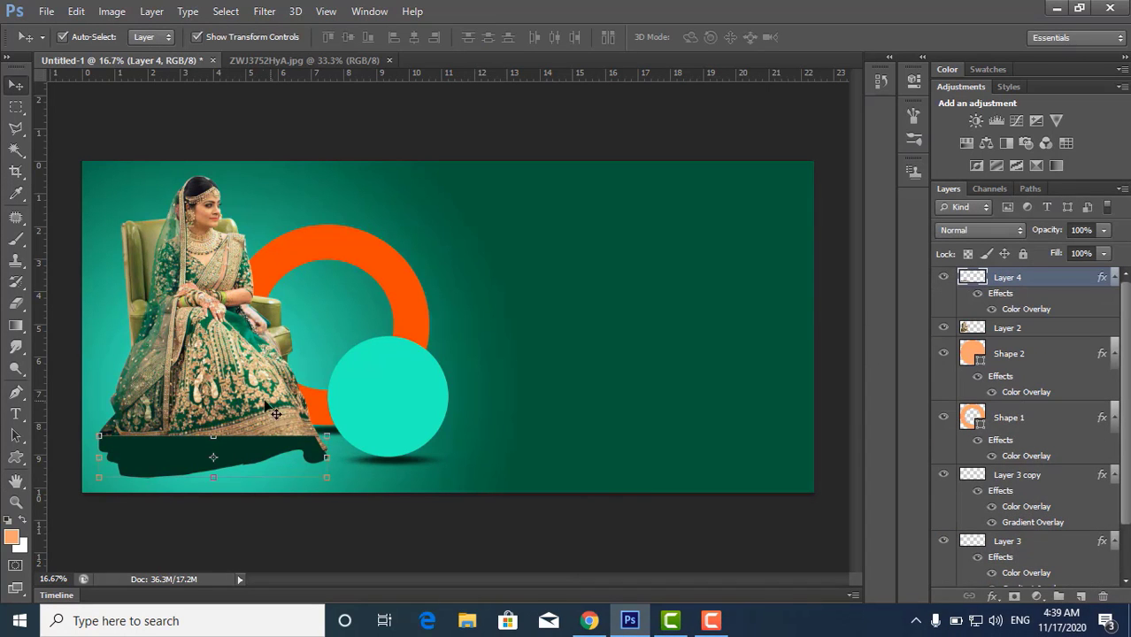
Move the bride layer above the dark green hem strip in the layer order.
click(257, 397)
click(268, 453)
drag(1028, 329, 1017, 271)
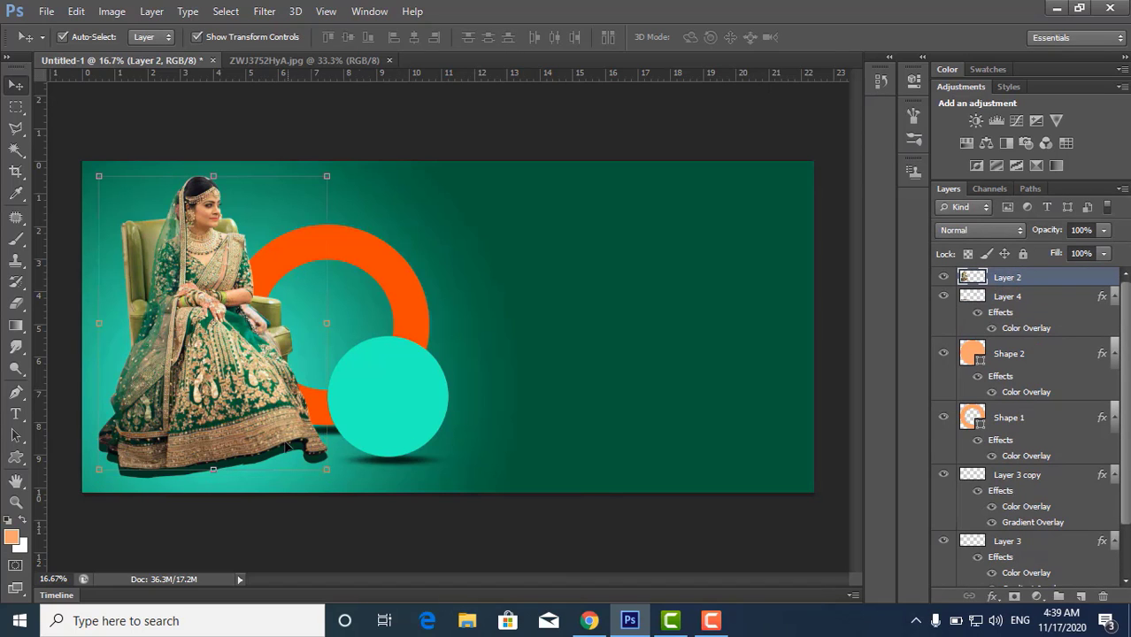
Apply a Gaussian Blur with a 25.0 pixel radius to the dark green hem shadow.
click(278, 454)
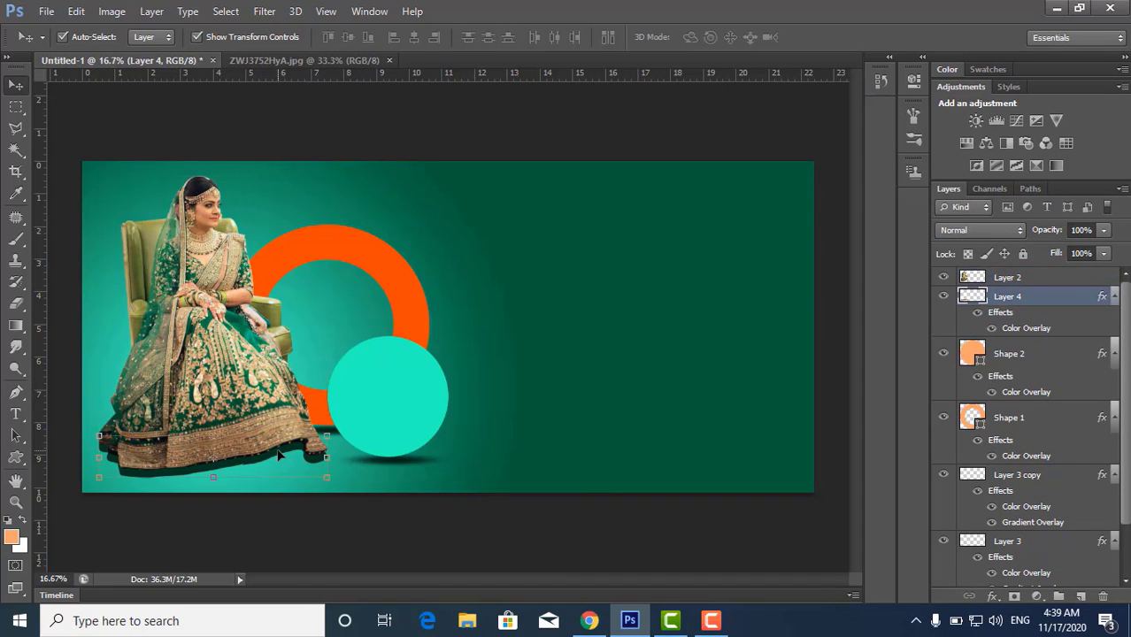
click(264, 12)
mouse_move(429, 190)
click(505, 295)
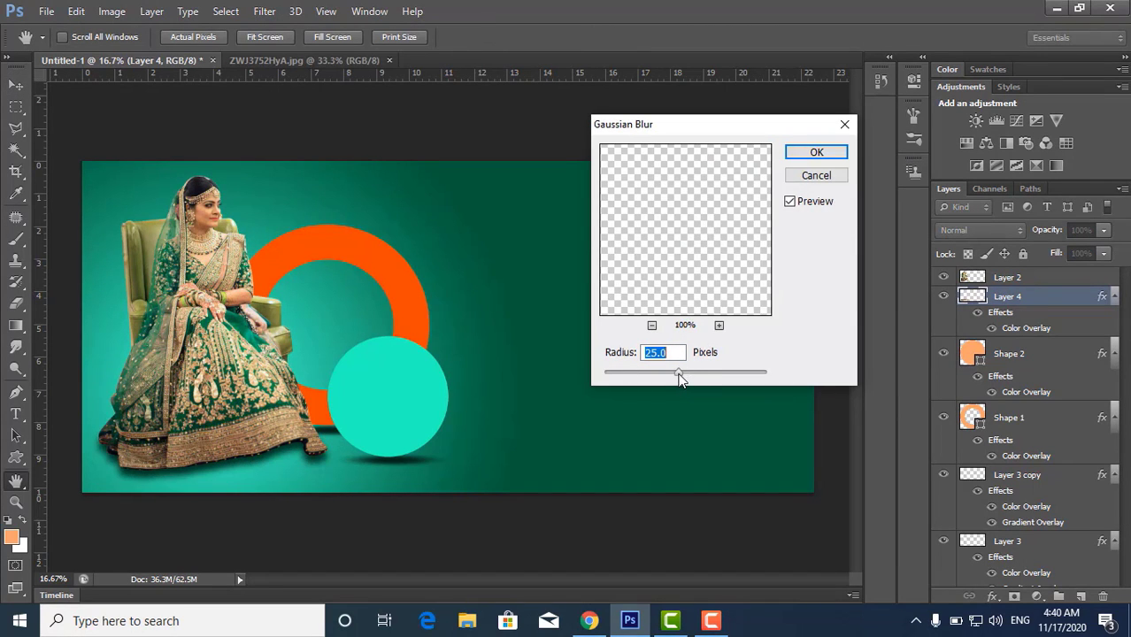
click(816, 152)
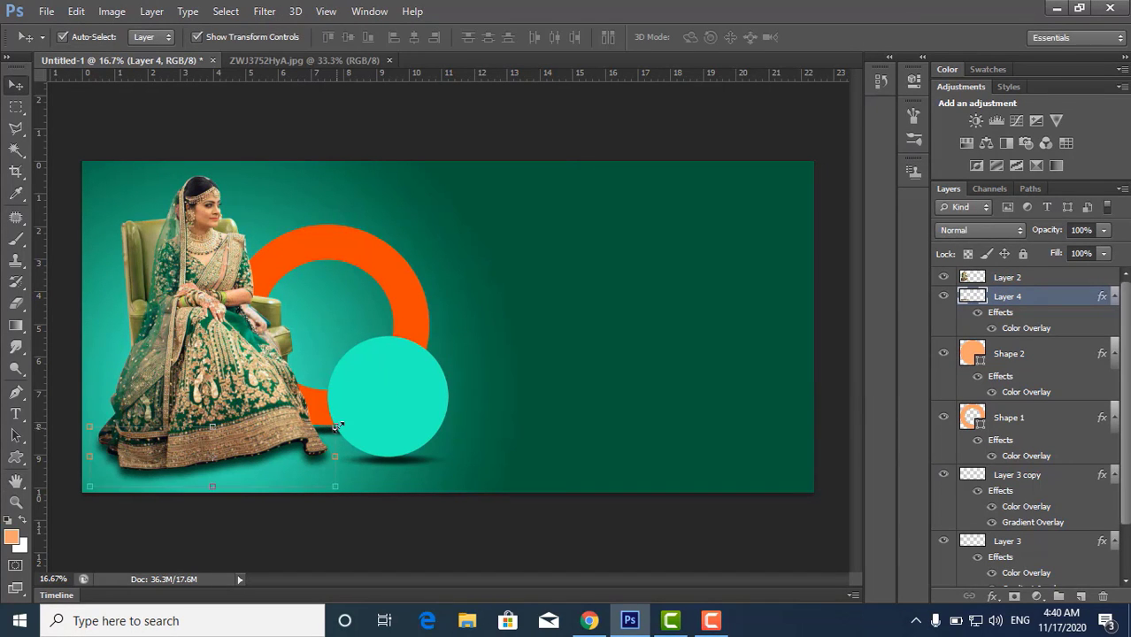
Scale the blurred hem shadow up from its centre to about 112%.
key(ctrl+t)
drag(322, 431, 354, 419)
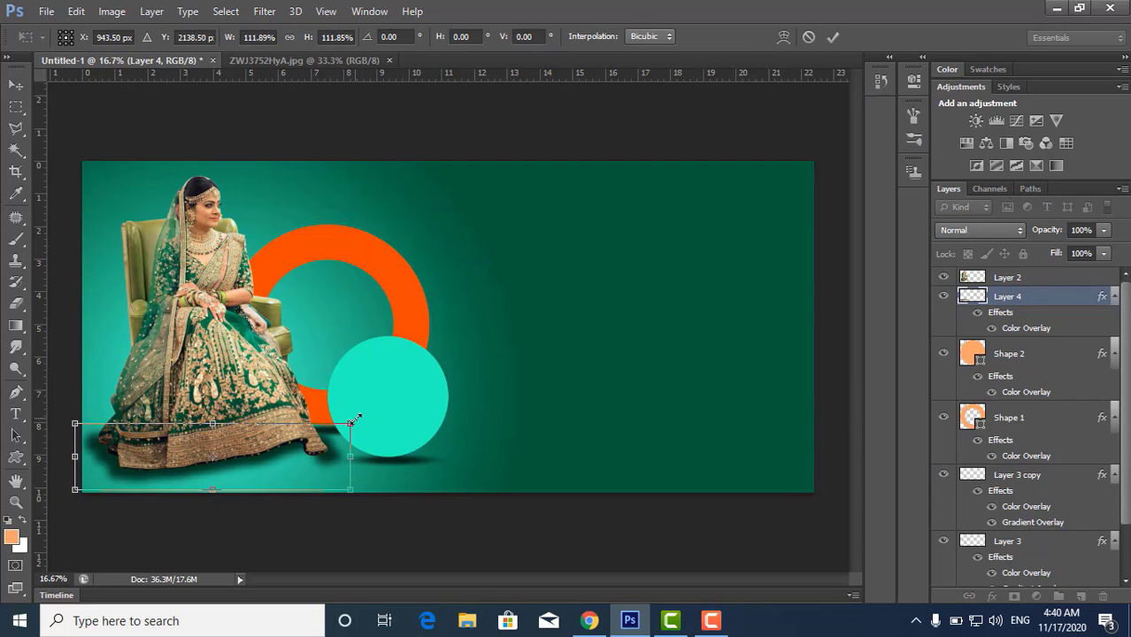
key(Return)
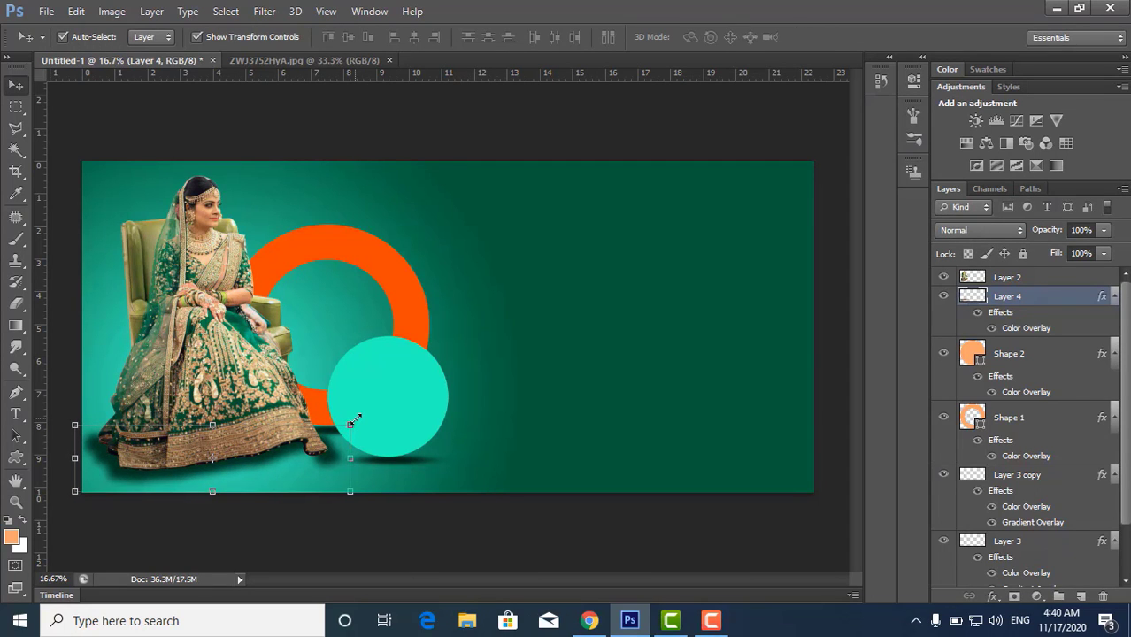
Apply a Motion Blur at 0° and 183 pixels to the hem shadow.
click(264, 11)
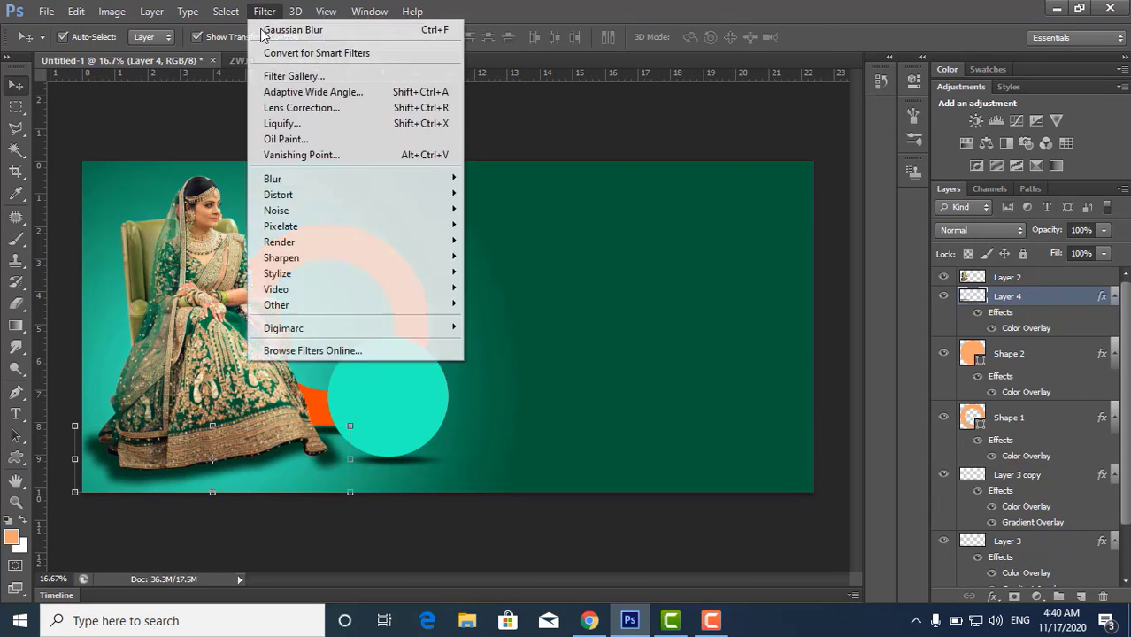
mouse_move(430, 189)
click(501, 328)
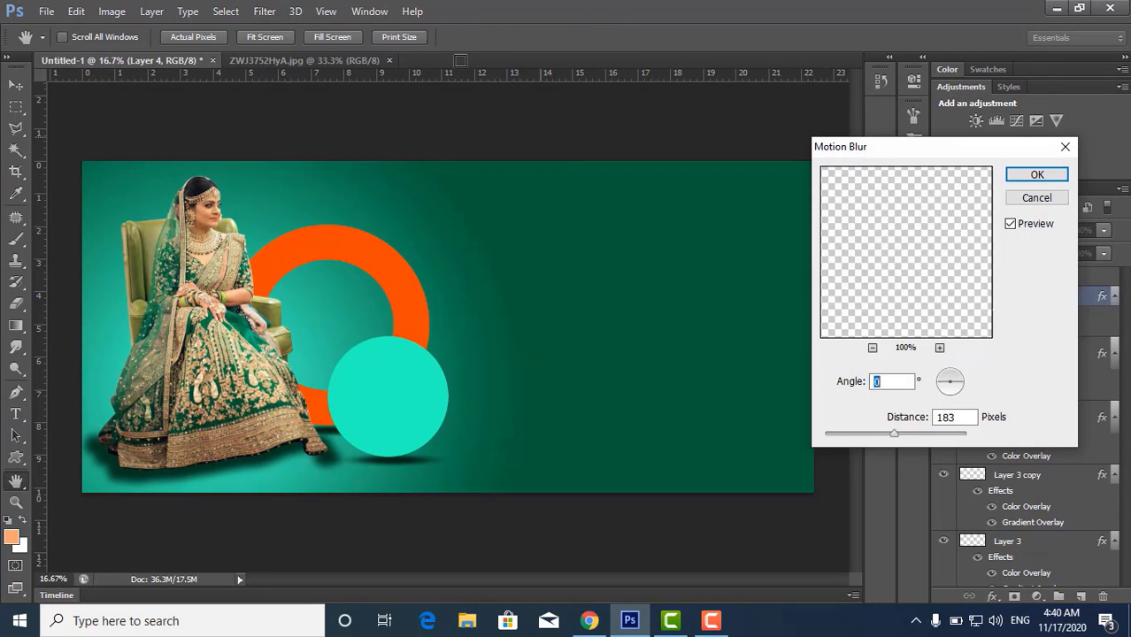
click(1034, 175)
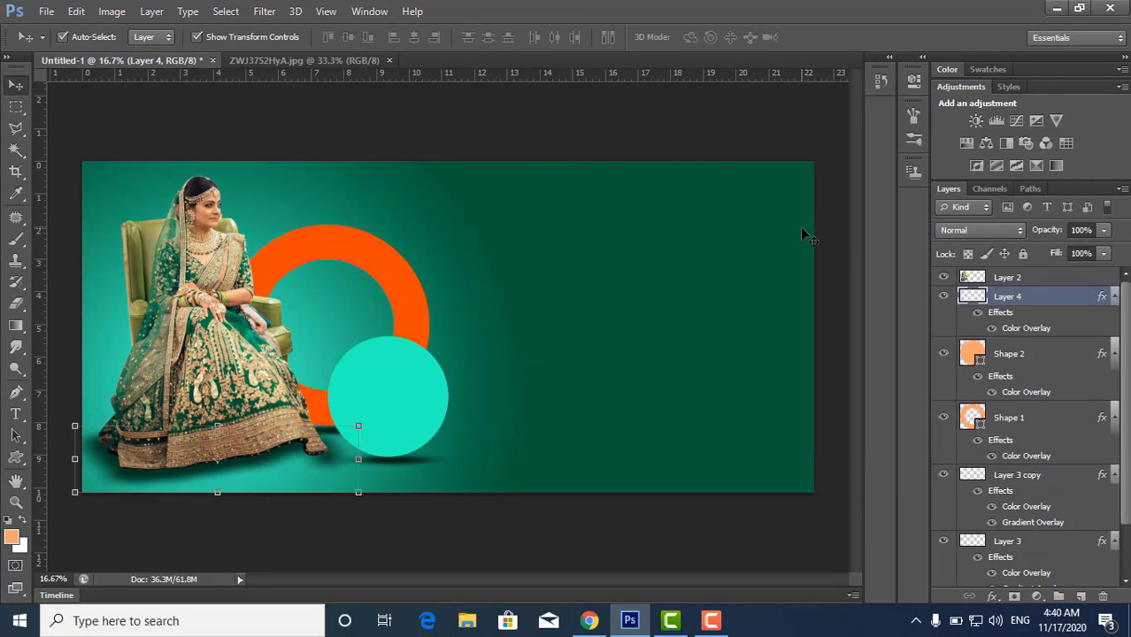
Soften the hem shadow again with a second Gaussian Blur of 25.0 pixels.
click(264, 11)
mouse_move(416, 187)
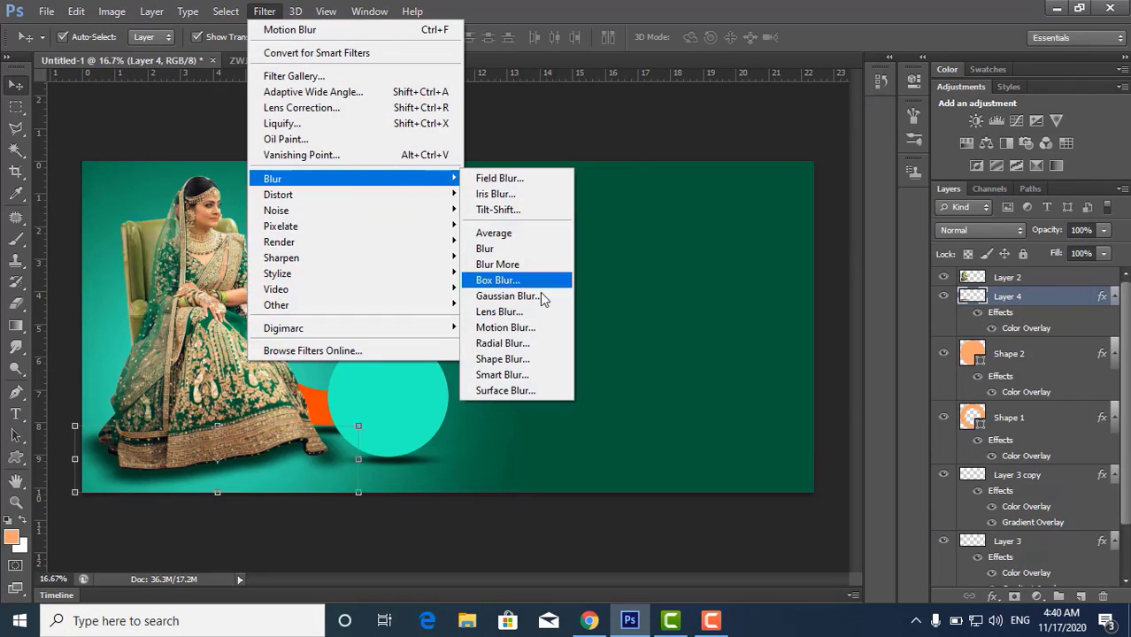
click(537, 294)
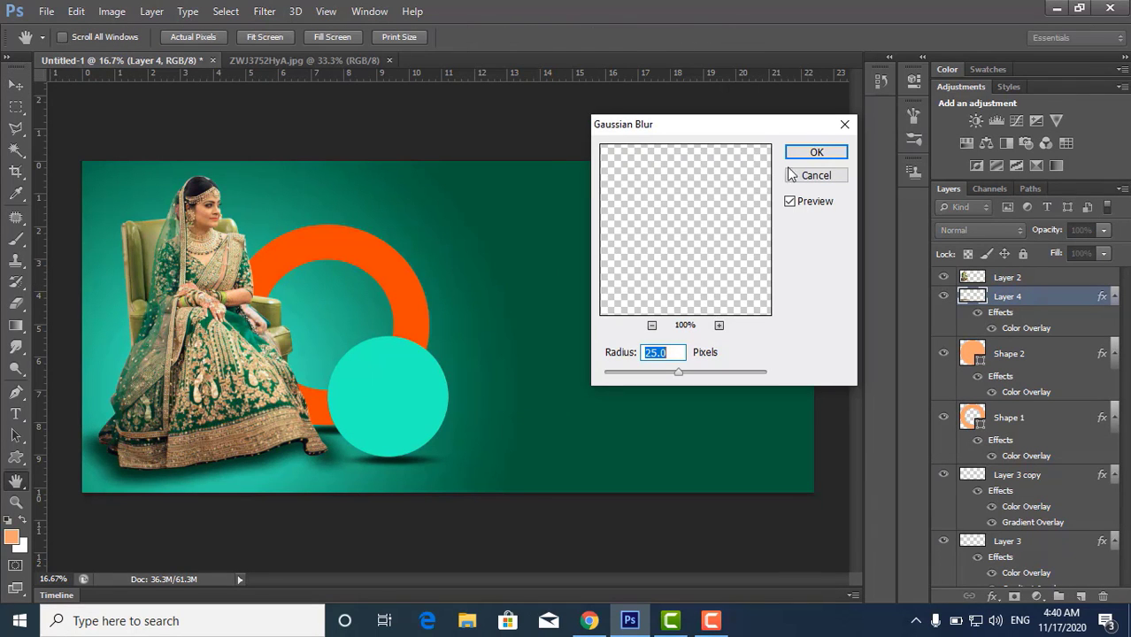
click(816, 152)
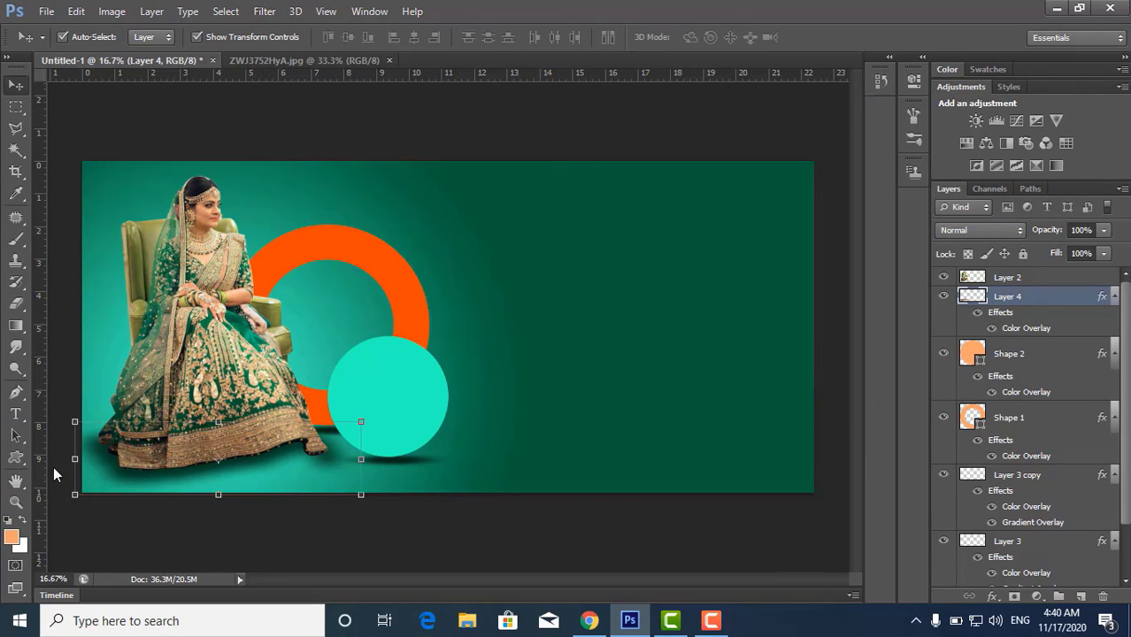
Stretch the hem shadow outward on both sides to about 104% of its width.
drag(74, 459, 68, 459)
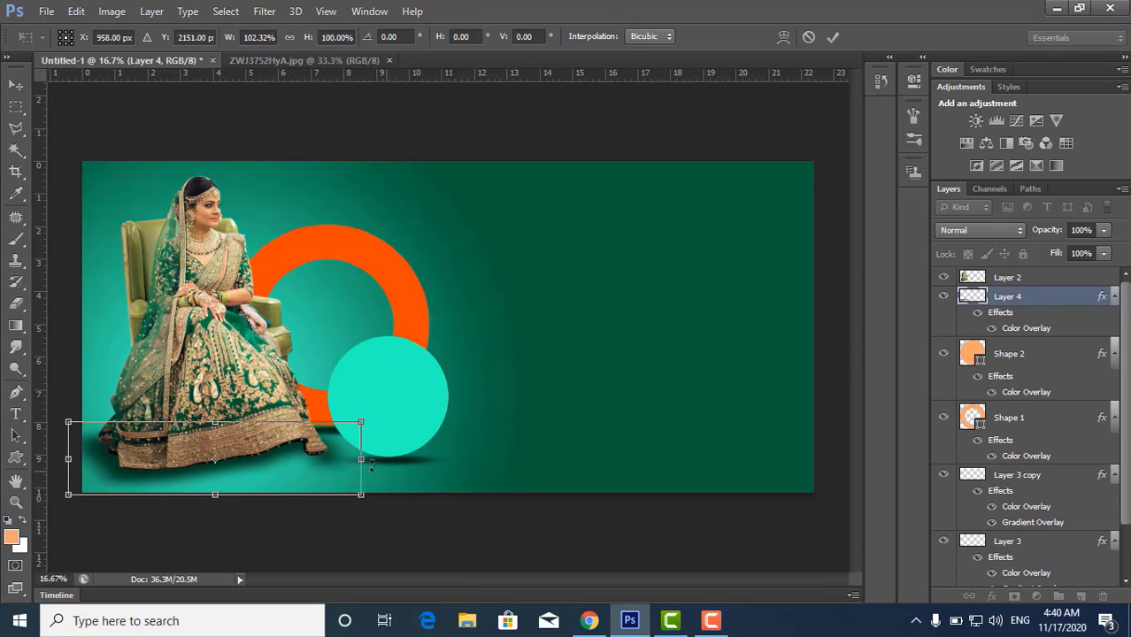
drag(362, 459, 368, 459)
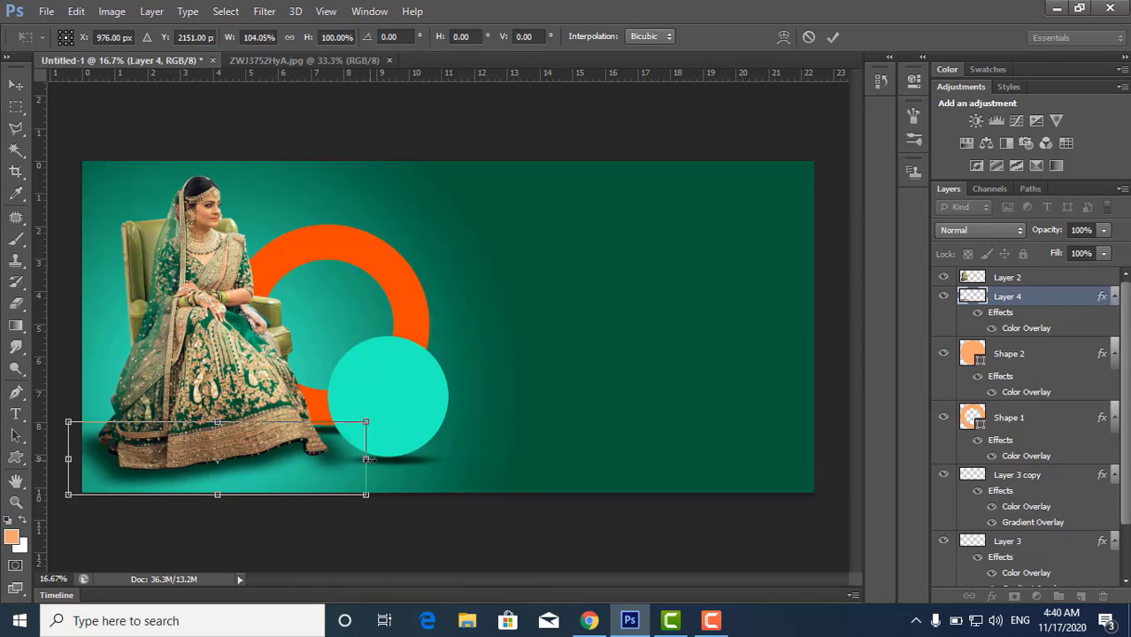
key(Return)
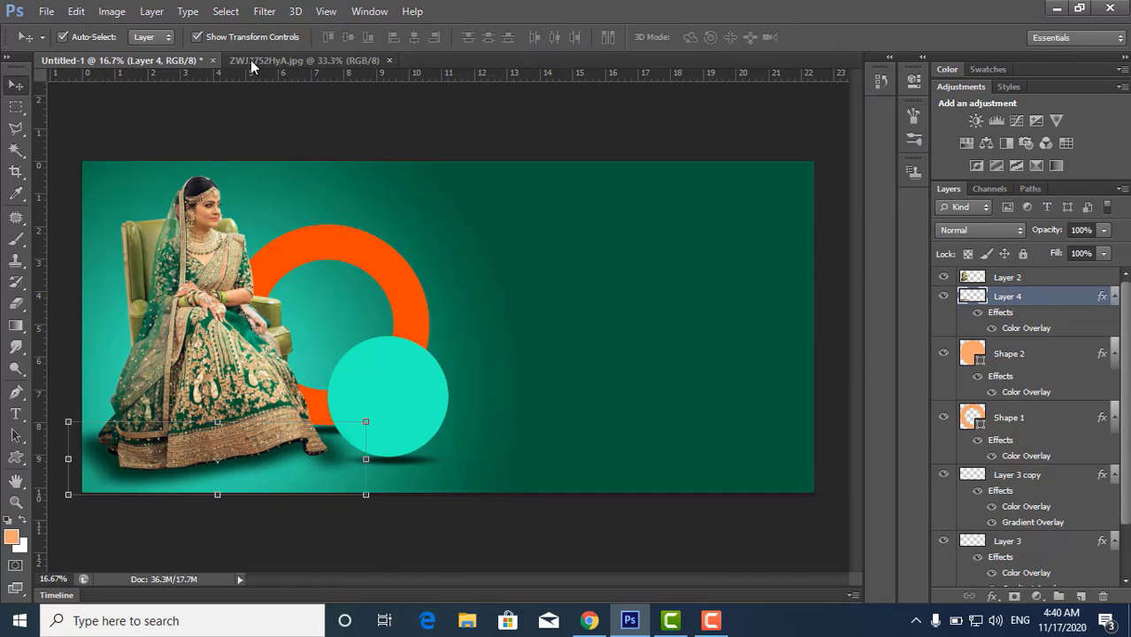
Apply another Motion Blur to the hem shadow at 0° with a distance of 280 pixels.
click(263, 11)
mouse_move(451, 179)
click(522, 328)
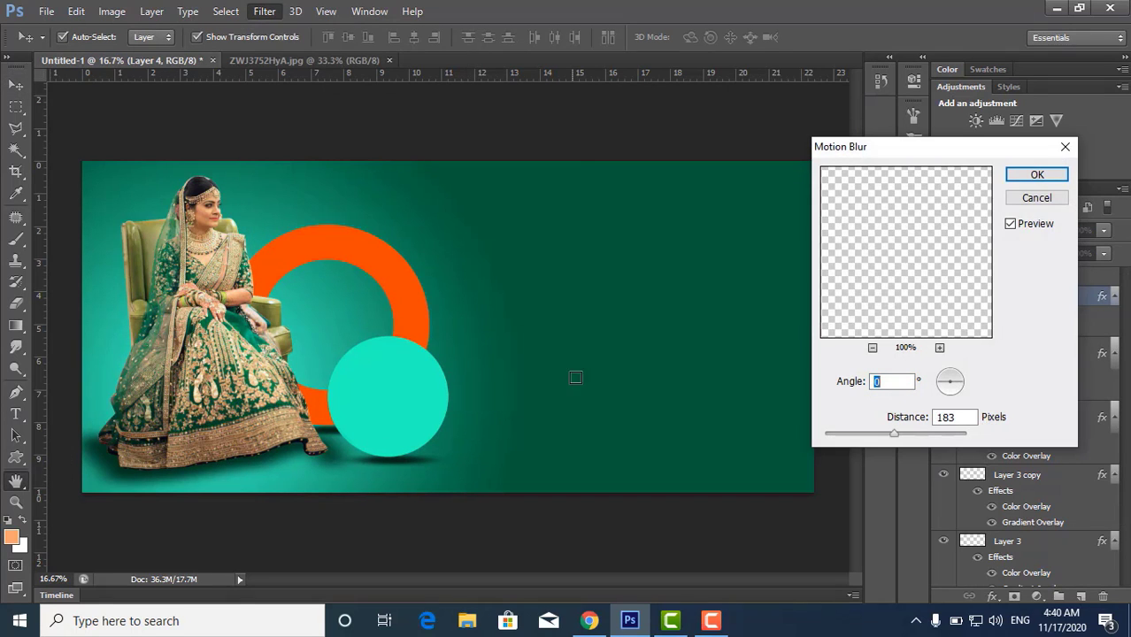
key(Tab)
text(200)
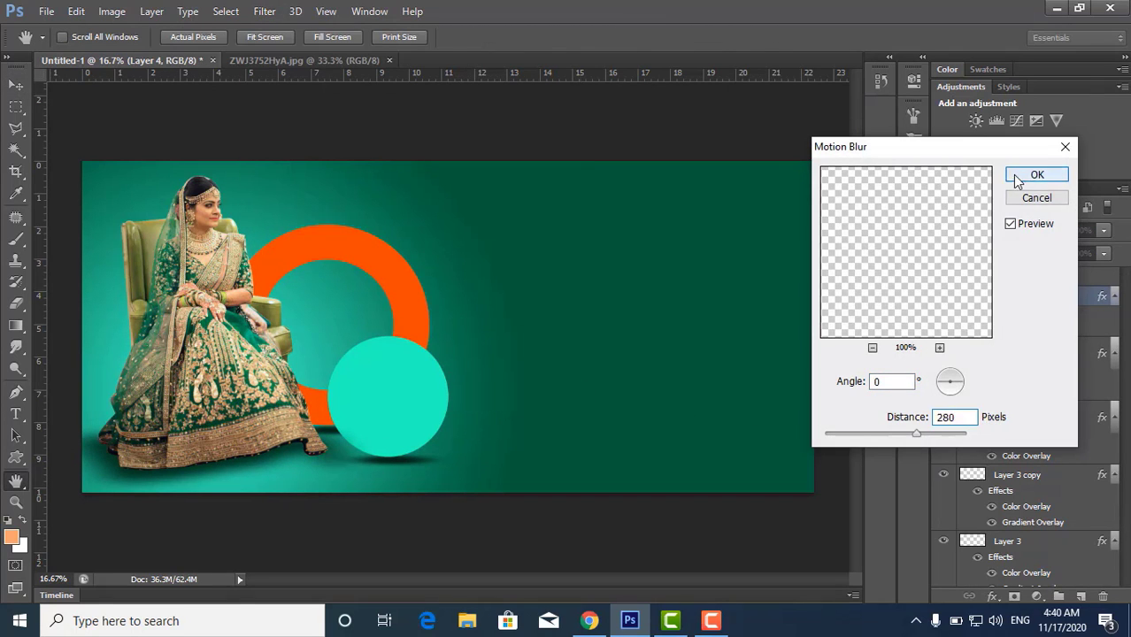
click(1019, 181)
Copy the bottom strip of the bride's skirt to another new layer using a rectangular selection.
click(261, 366)
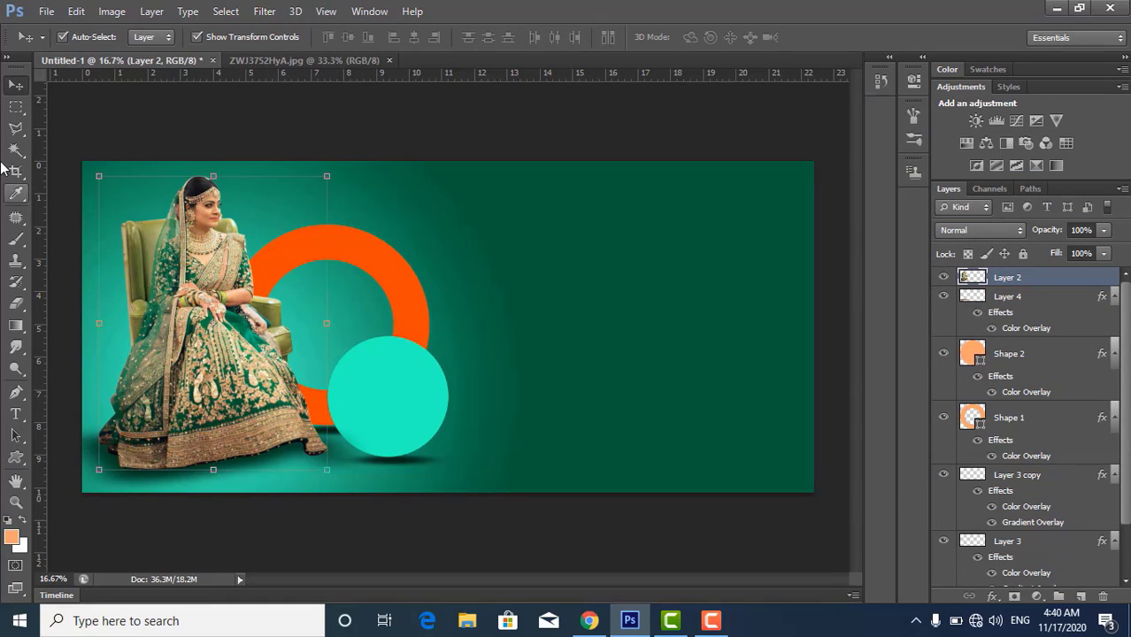
click(15, 107)
drag(94, 428, 401, 497)
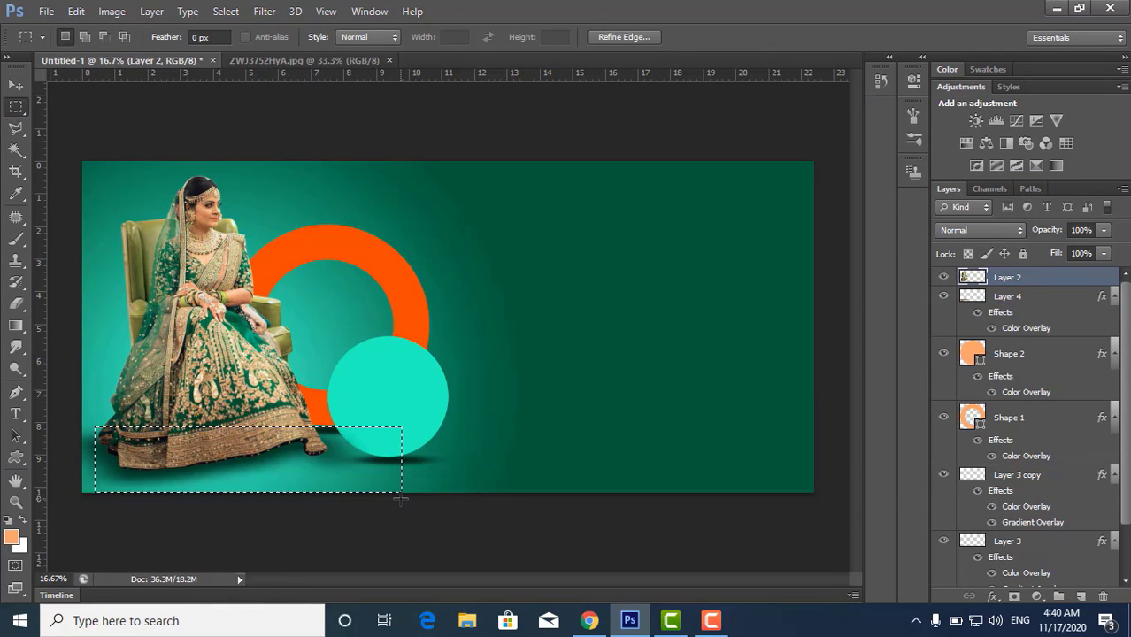
key(ctrl+j)
key(v)
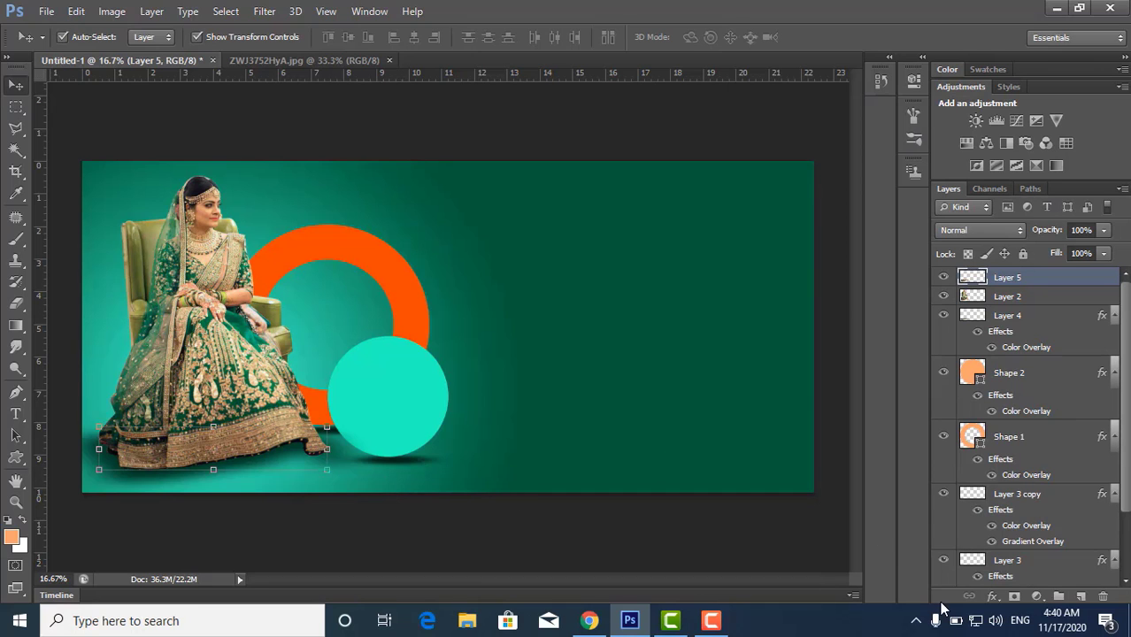
Give the new hem strip a black 000000 Color Overlay and move the bride layer above it.
click(992, 596)
click(1026, 510)
click(925, 389)
text(0)
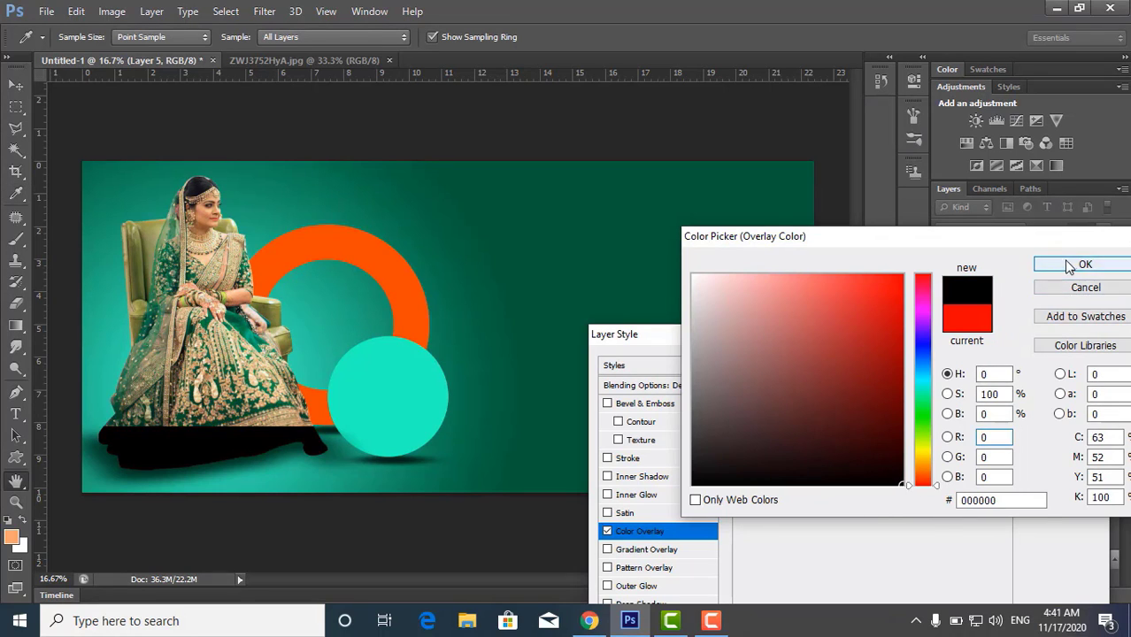
click(1085, 264)
click(1036, 364)
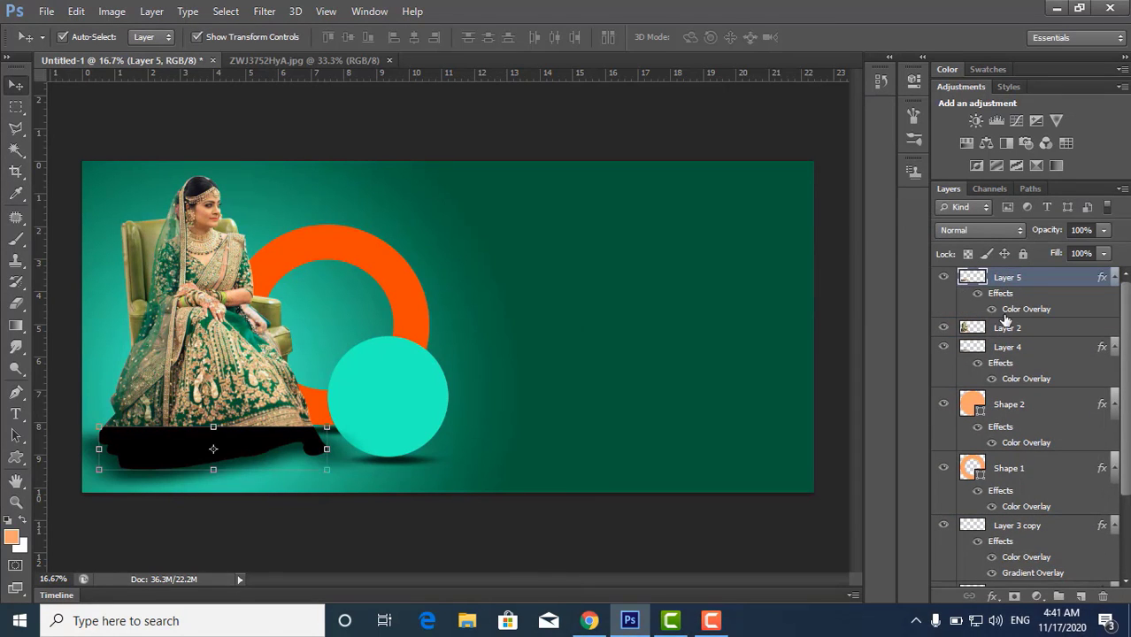
drag(1007, 330, 998, 278)
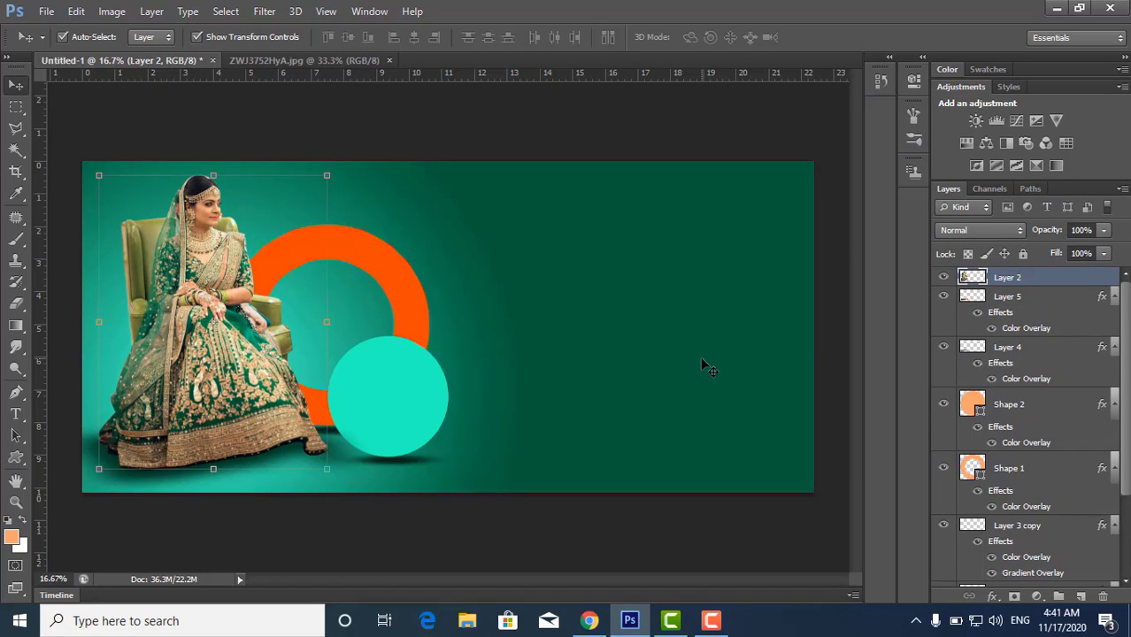
Soften the new black hem strip with a Gaussian Blur of about 8.8 pixels.
click(1023, 300)
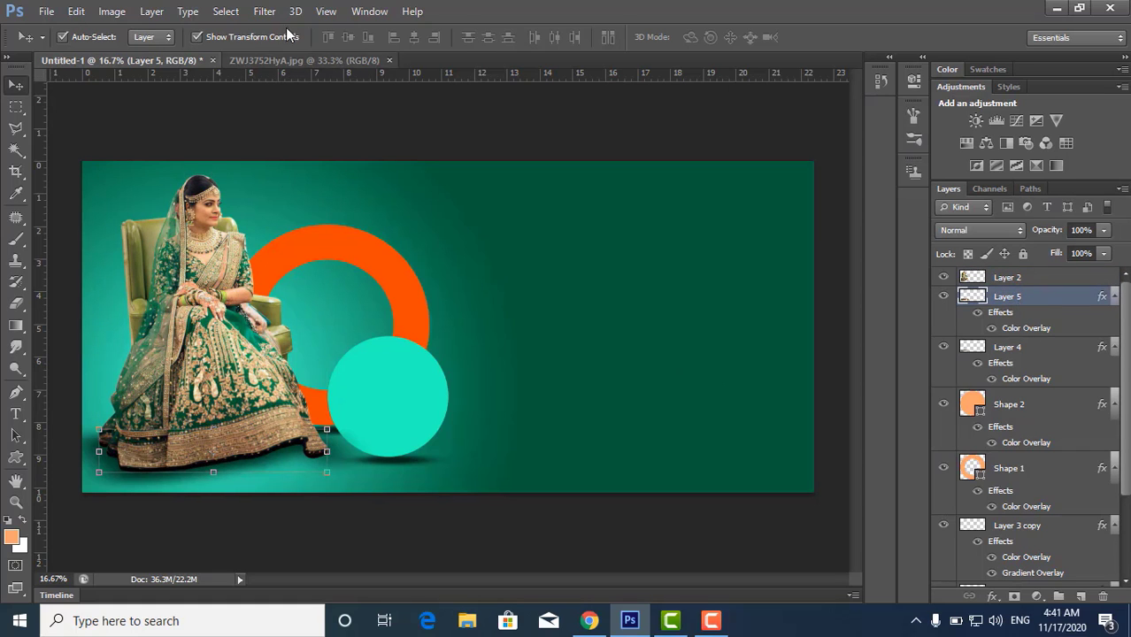
click(263, 11)
mouse_move(372, 179)
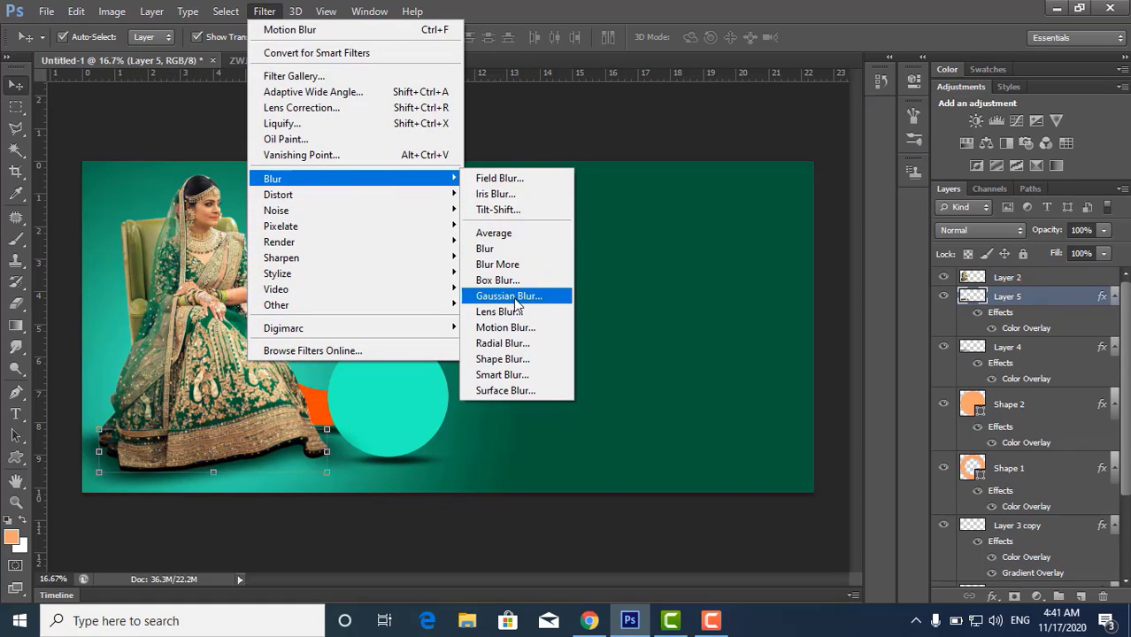
click(516, 298)
drag(678, 372, 657, 377)
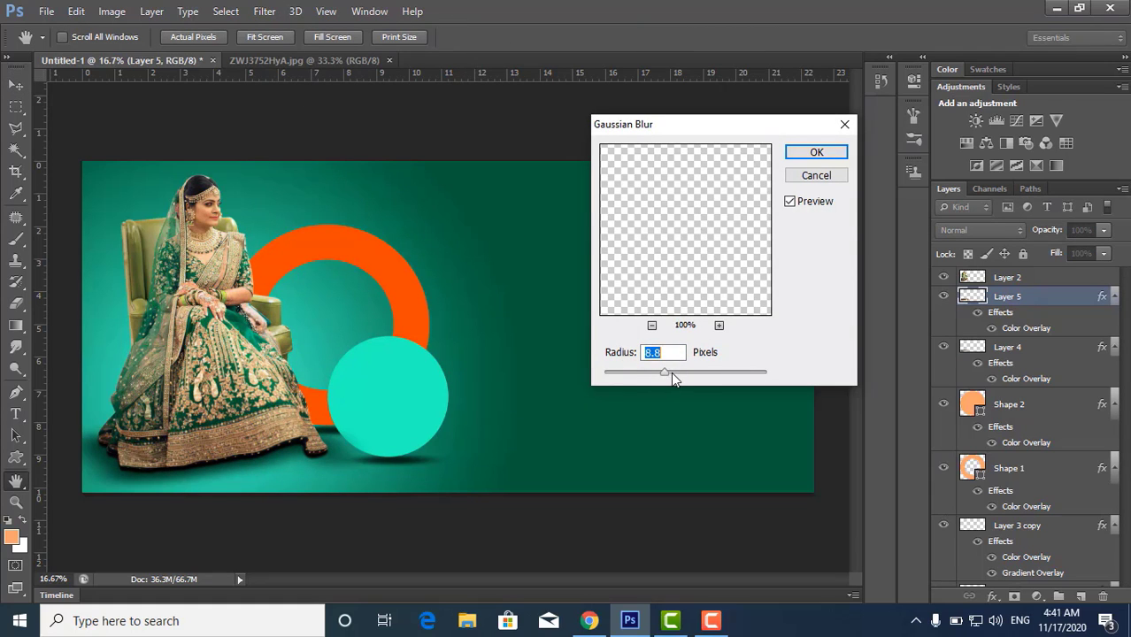
click(816, 152)
key(v)
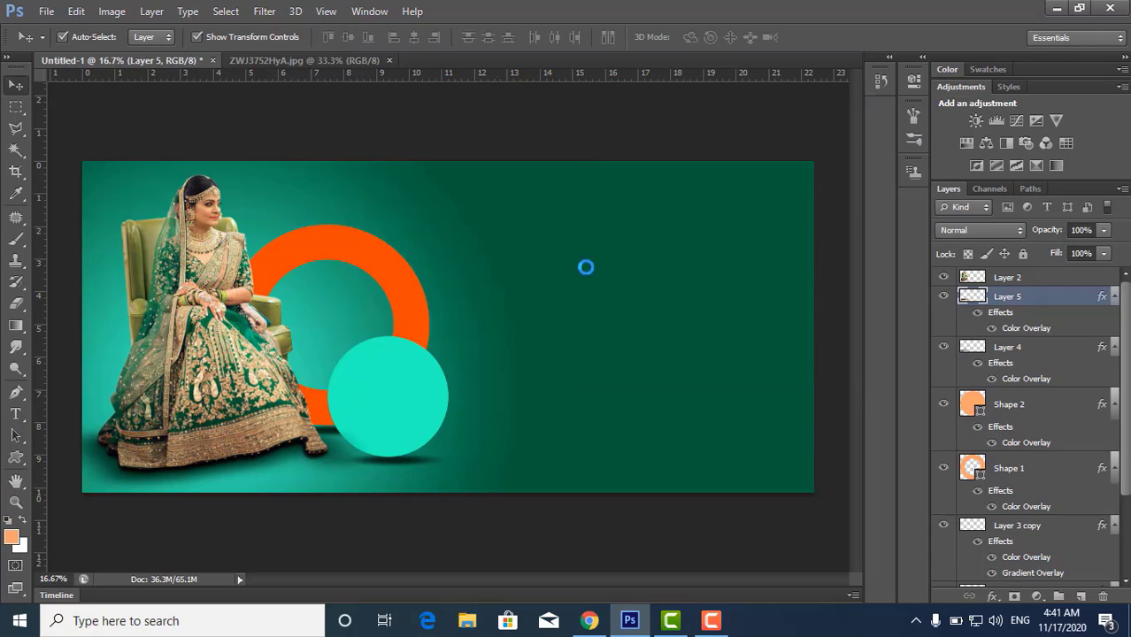
Apply a Motion Blur at 0° with a distance of 126 pixels to the new hem strip.
click(264, 11)
mouse_move(407, 179)
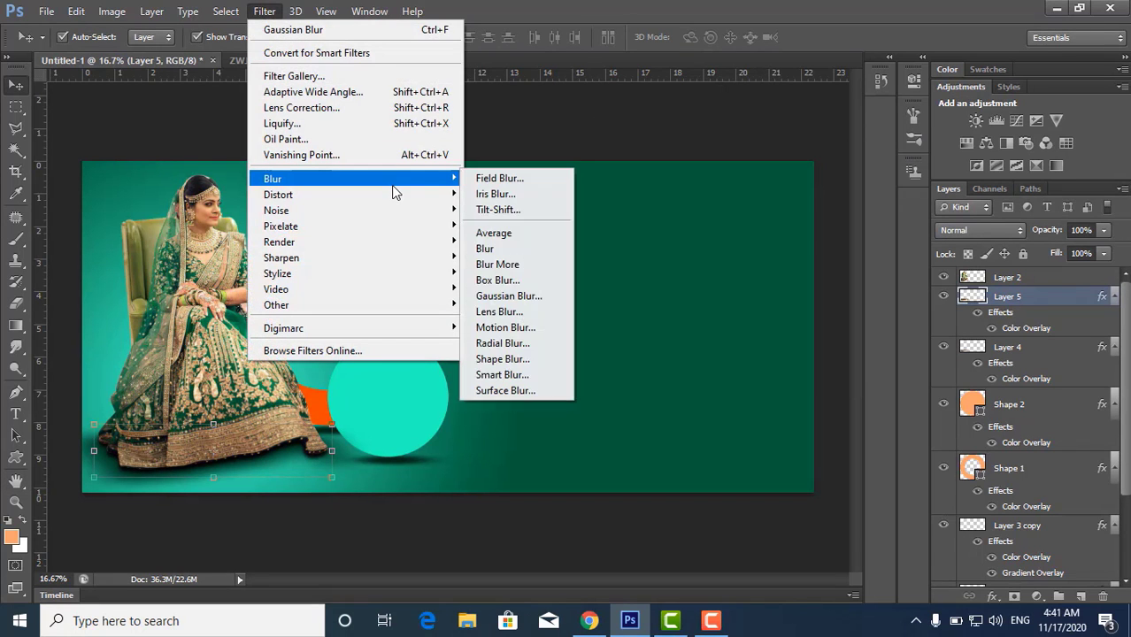
click(518, 328)
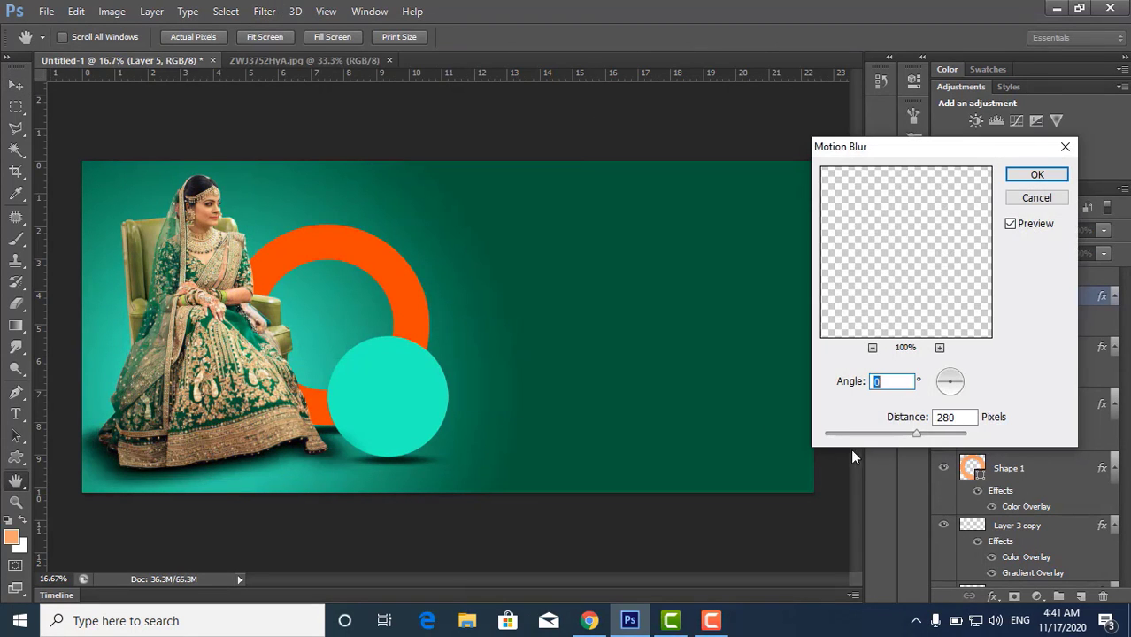
click(880, 434)
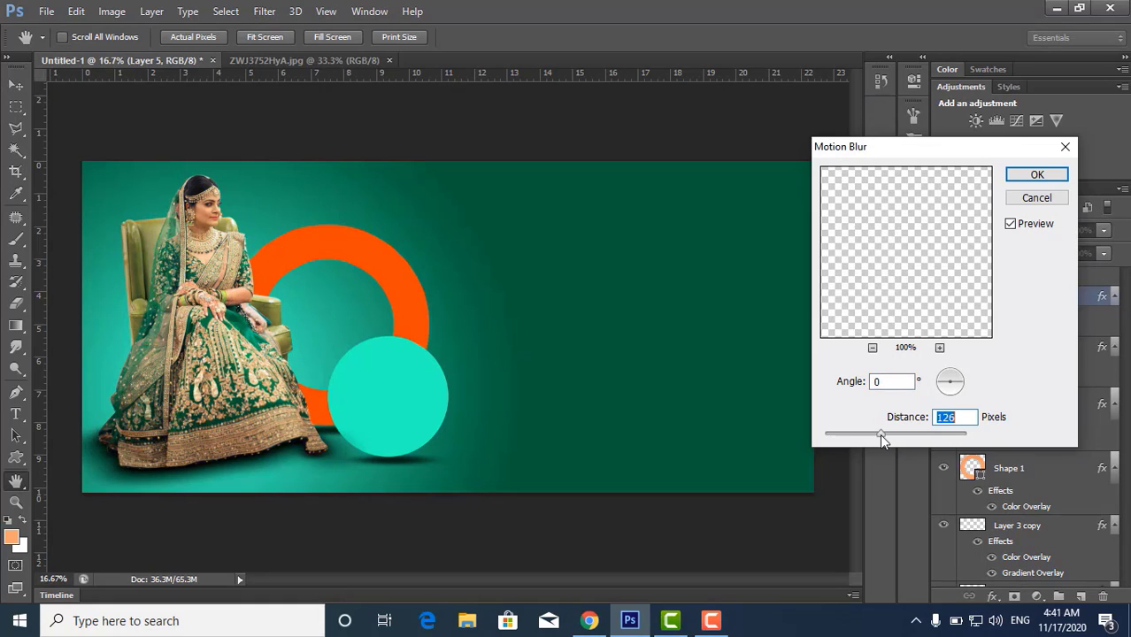
click(1031, 177)
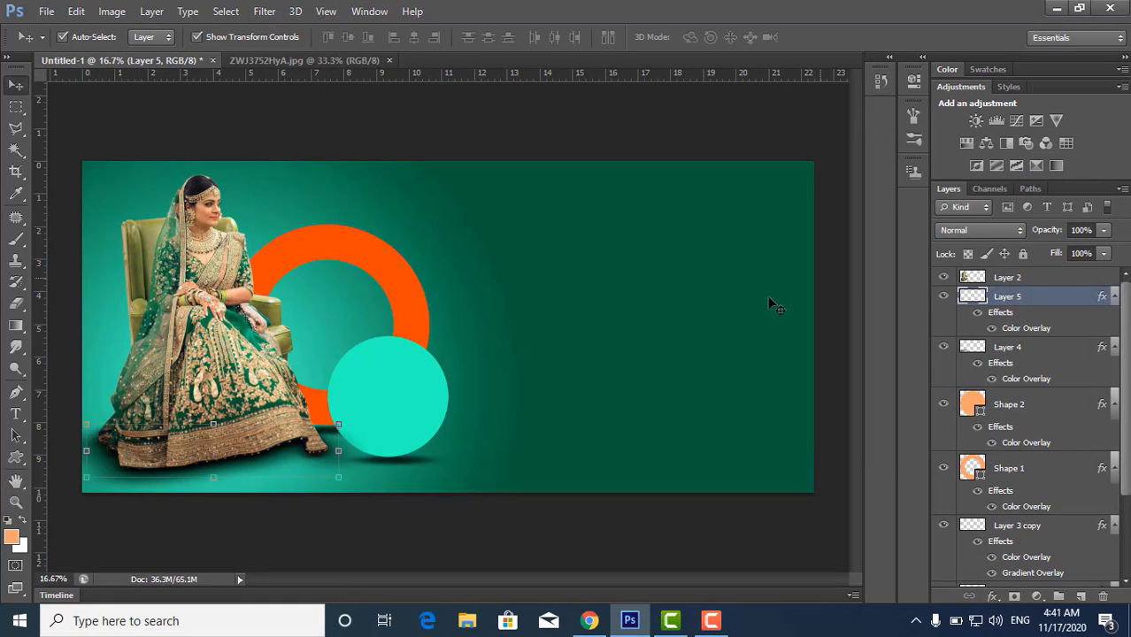
Rasterize the orange ring and copy its upper-left portion to a new layer using a rectangular selection.
click(490, 401)
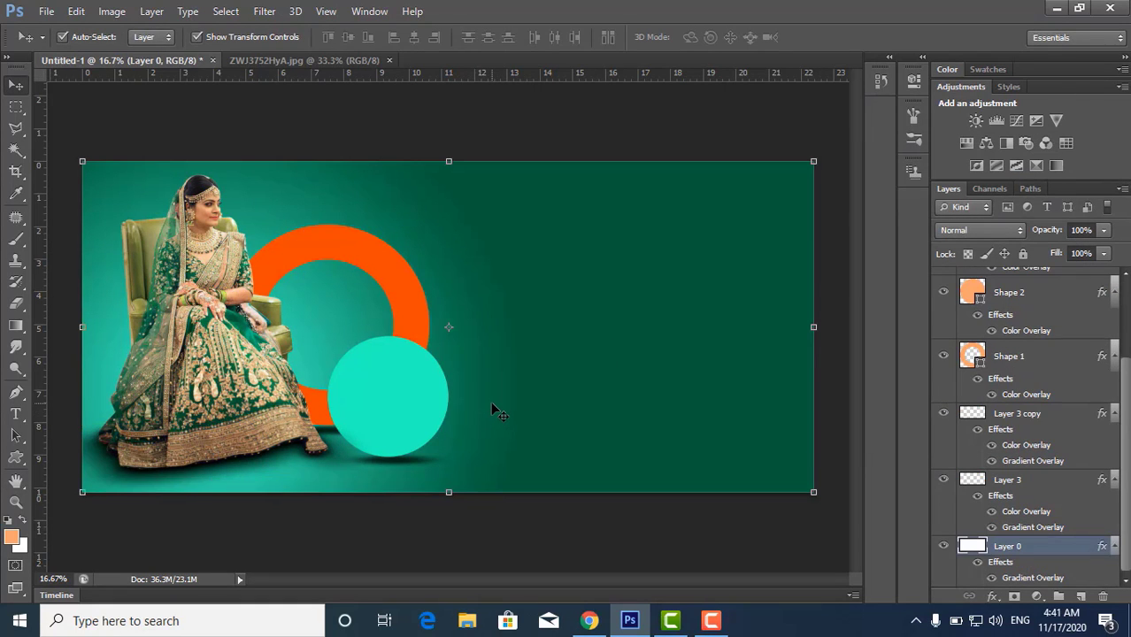
click(399, 296)
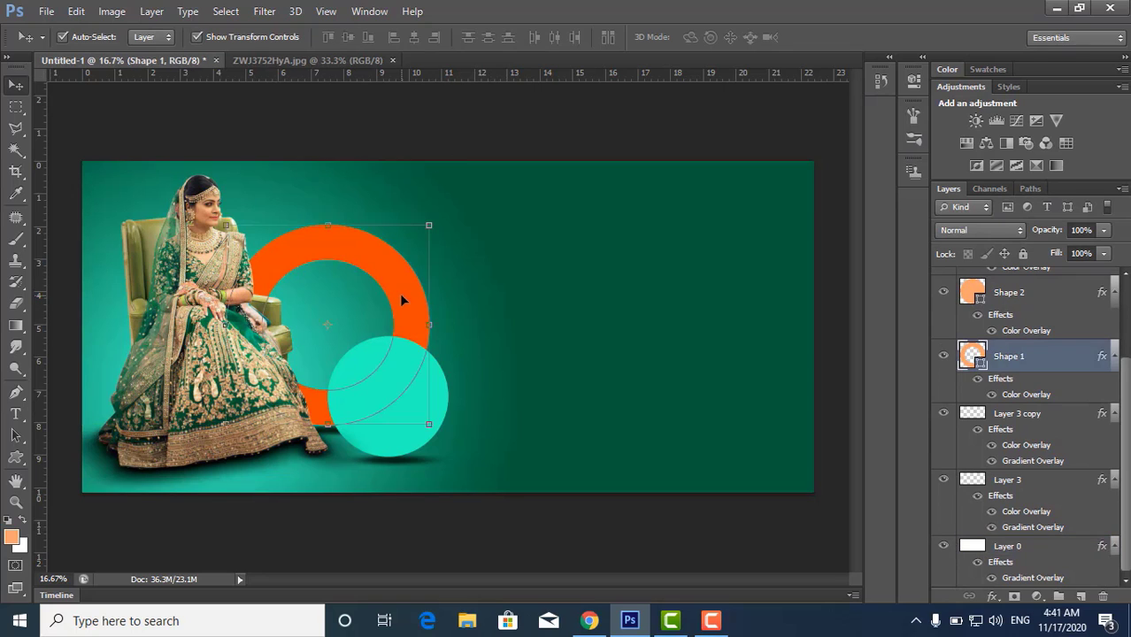
right_click(1003, 363)
click(707, 196)
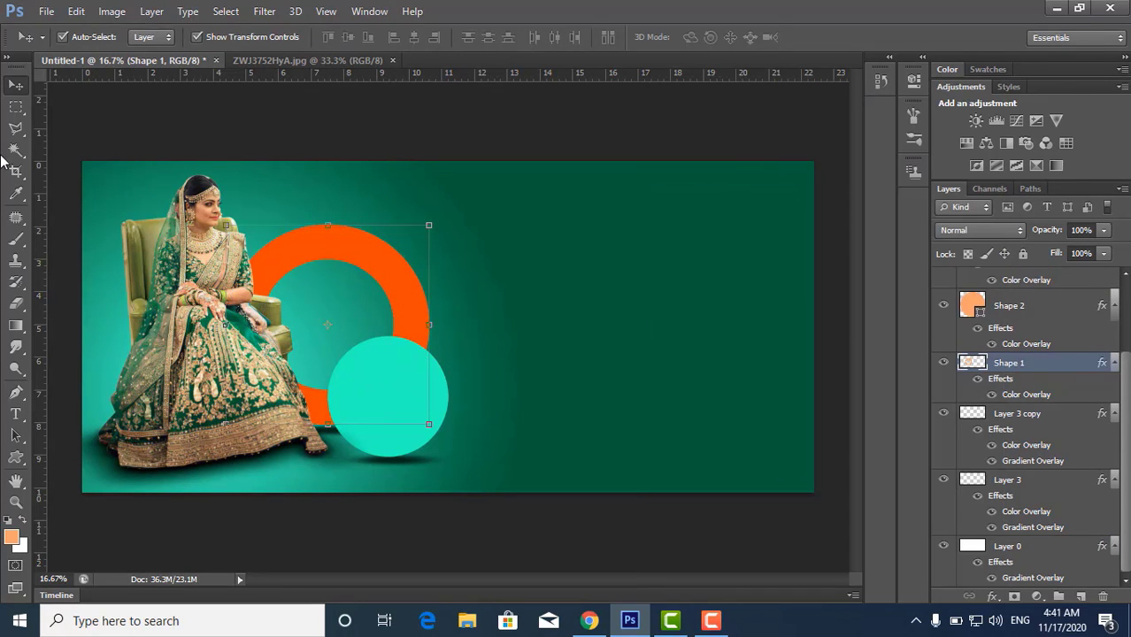
click(16, 106)
drag(171, 178, 377, 337)
key(ctrl+j)
key(v)
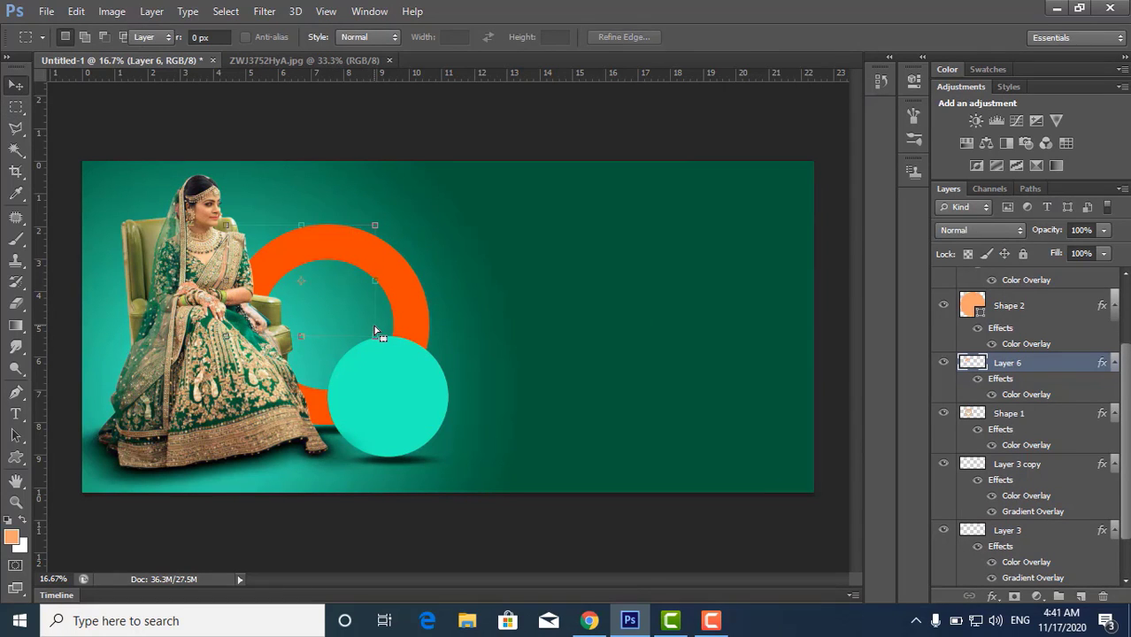
Place the ring copy beneath the orange ring and change its Color Overlay to a very dark green.
drag(995, 414, 984, 358)
click(1007, 416)
click(992, 597)
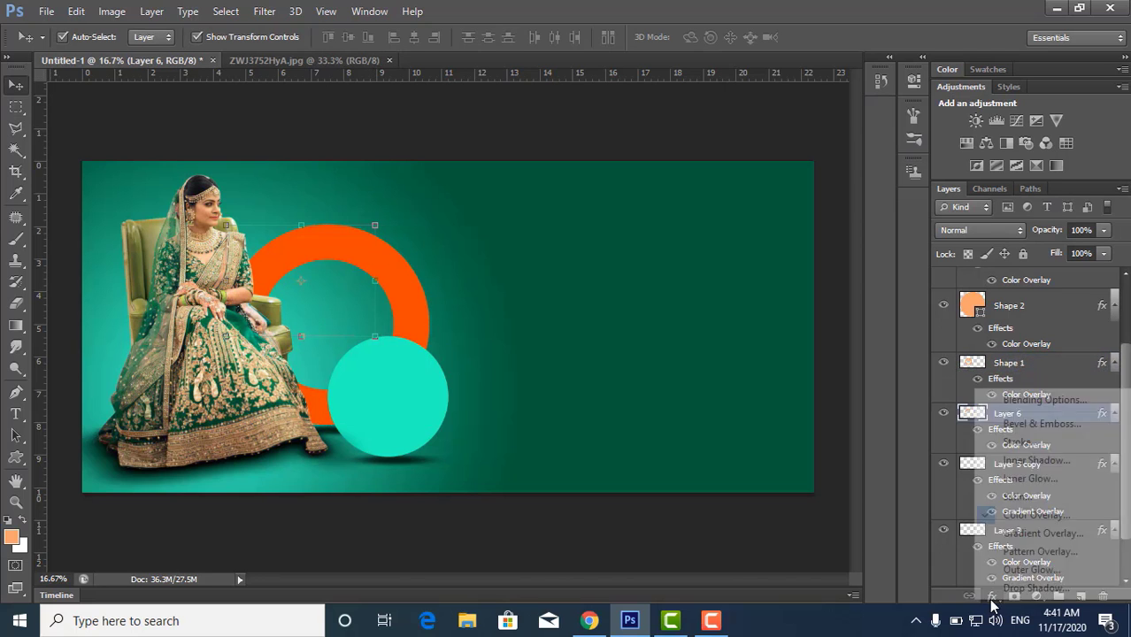
click(1022, 522)
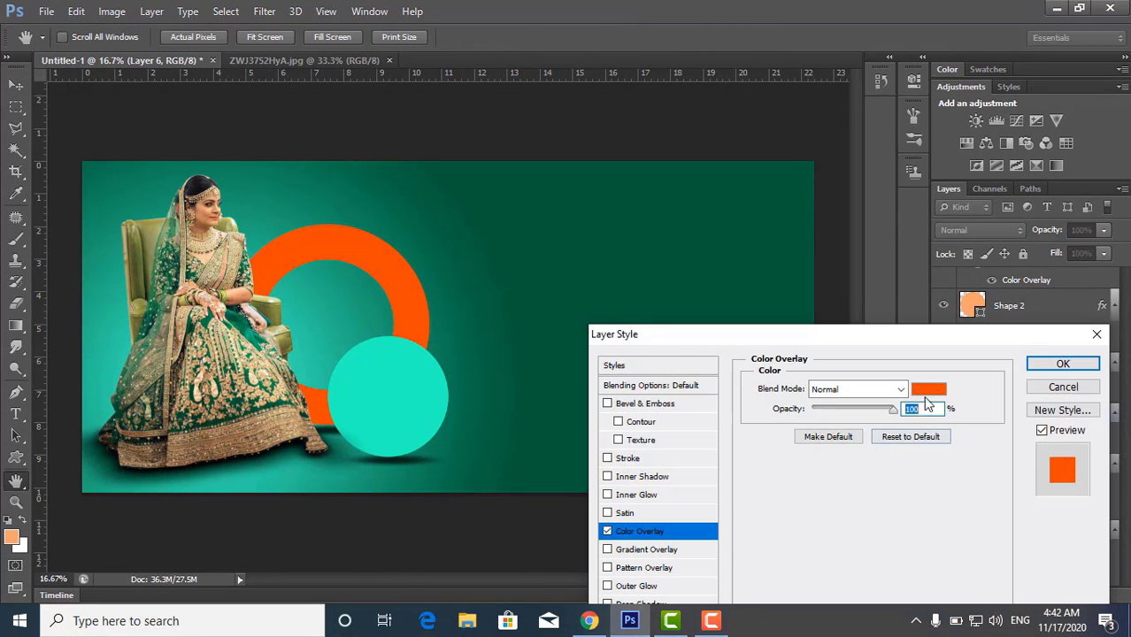
click(859, 387)
click(808, 178)
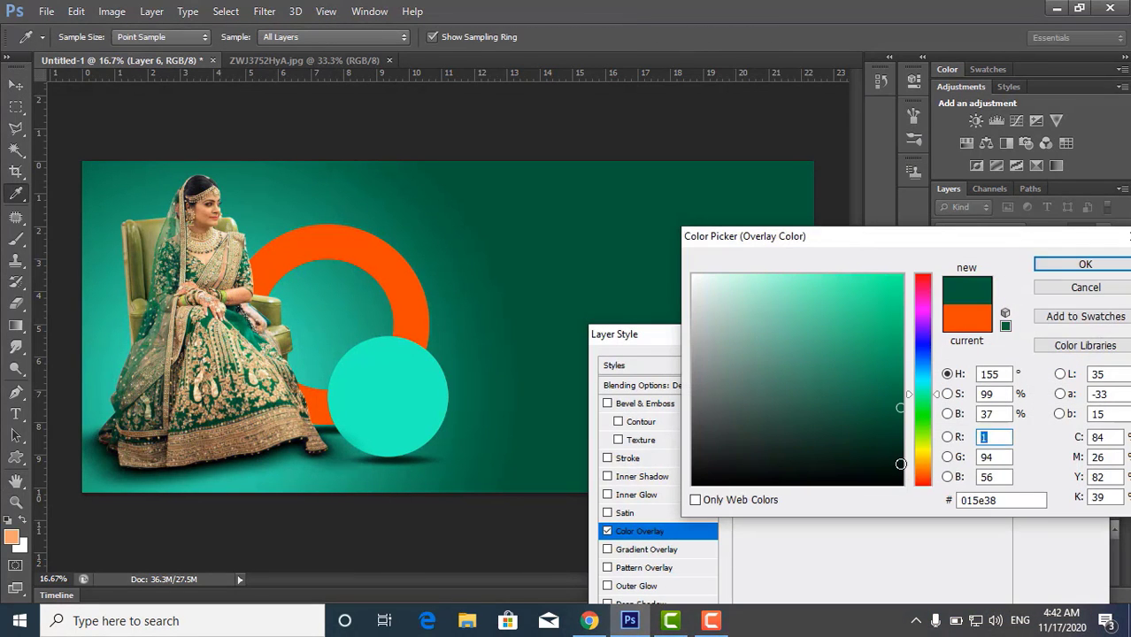
click(895, 462)
click(898, 451)
key(Return)
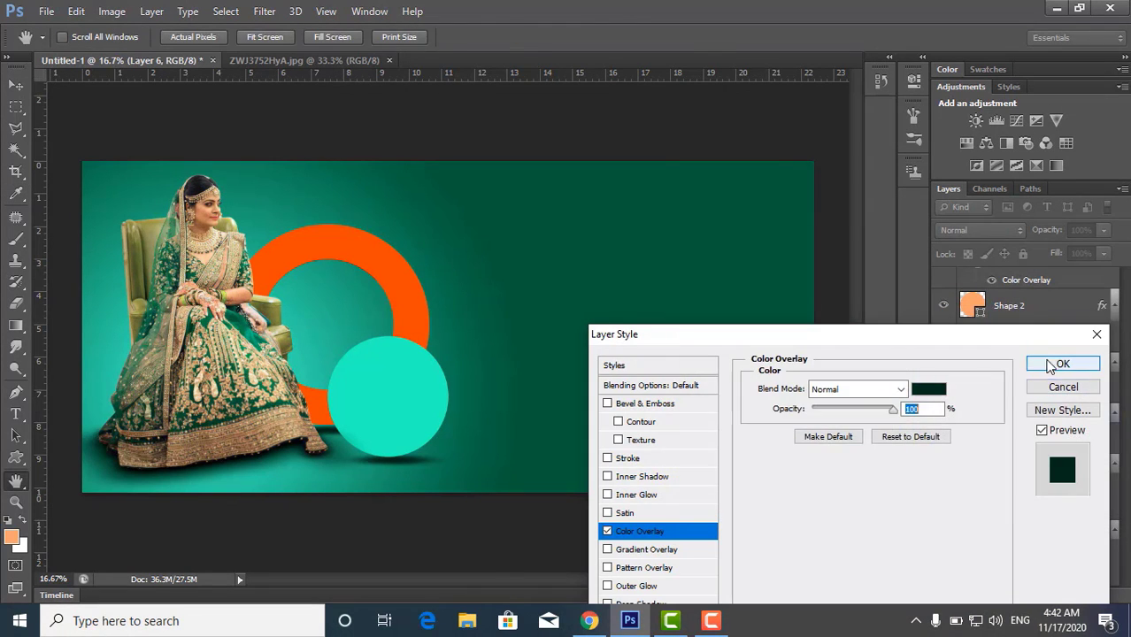
click(1060, 361)
Nudge the dark ring copy down and slightly right so it shows along the ring's upper inner edge.
key(shift+Down)
key(shift+Down)
key(shift+Down)
key(shift+Down)
key(shift+Down)
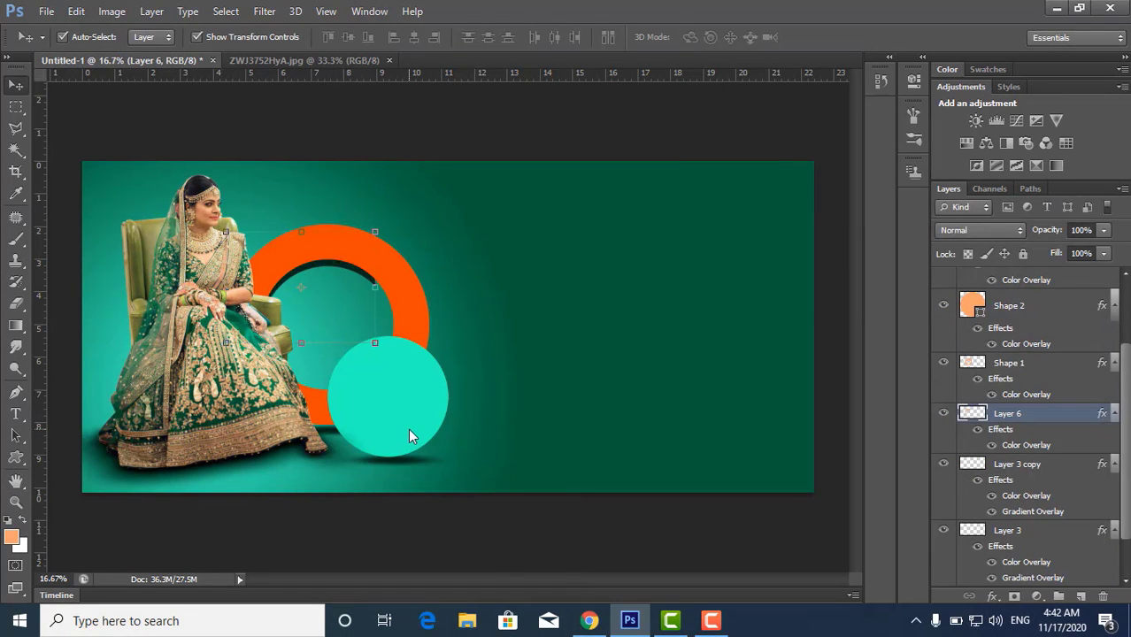
key(shift+Right)
key(shift+Right)
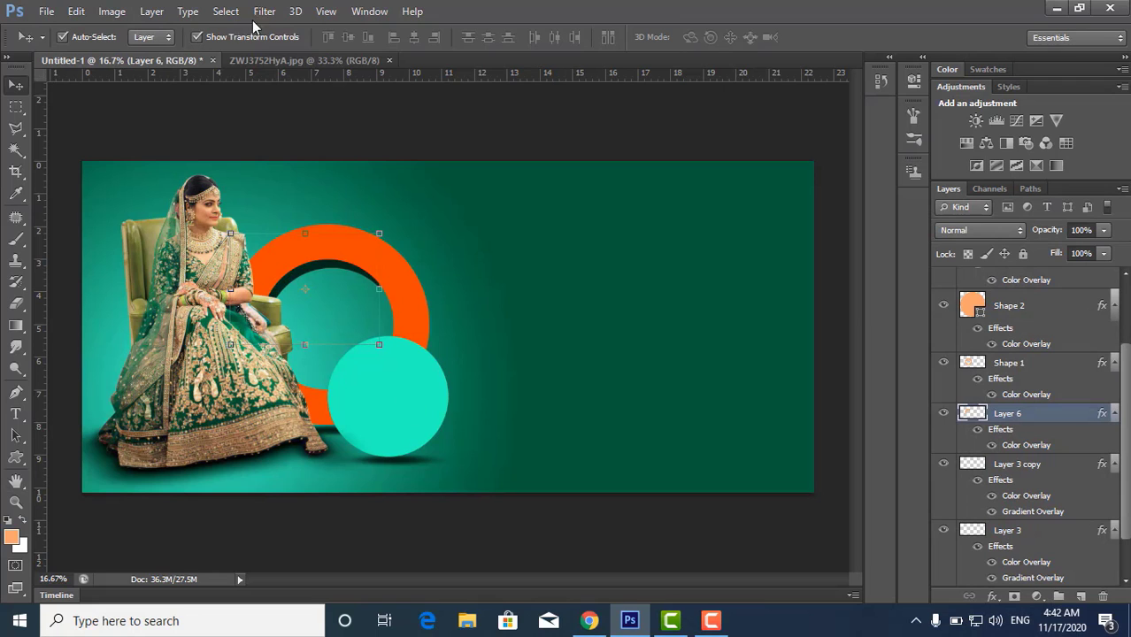
Apply a Gaussian Blur with a radius of 60.7 pixels to the dark ring copy.
click(264, 10)
mouse_move(429, 186)
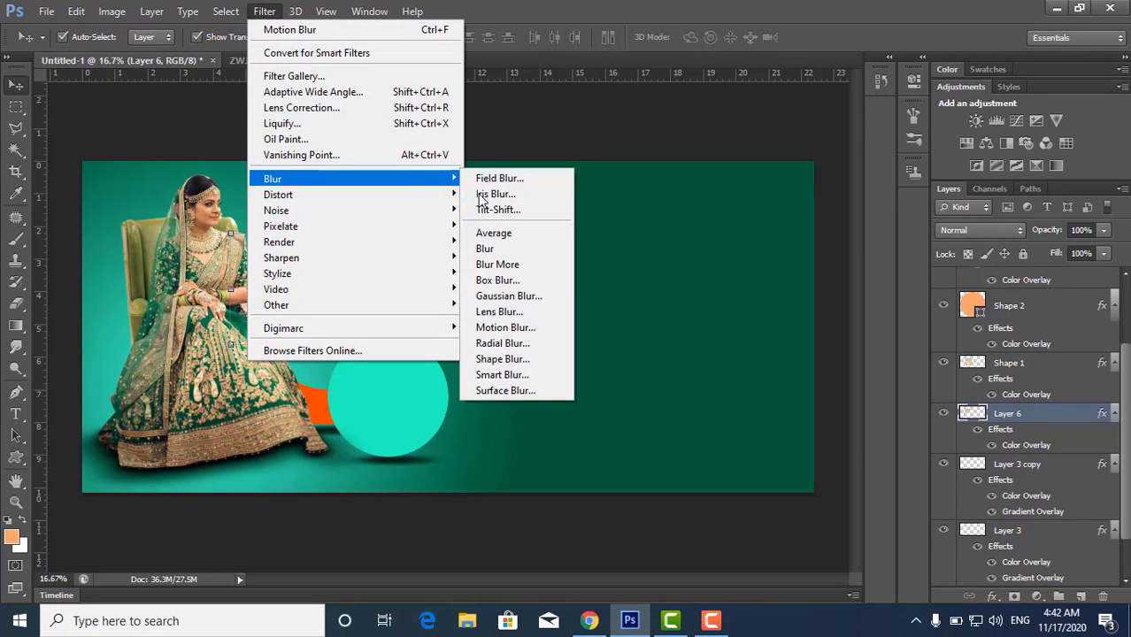
click(513, 293)
click(696, 372)
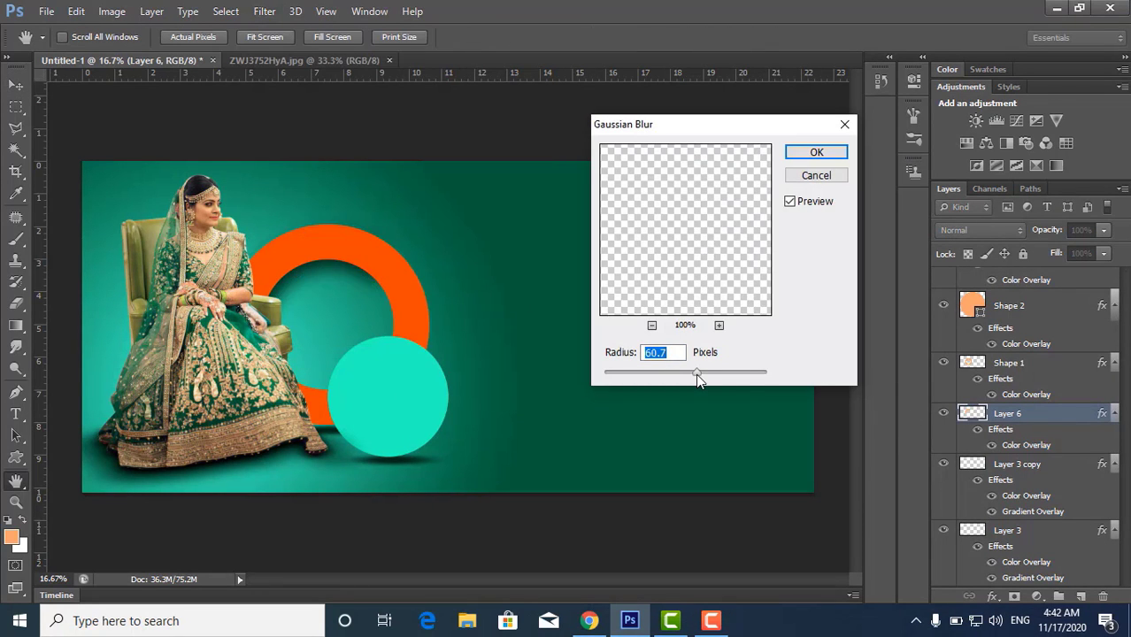
click(816, 152)
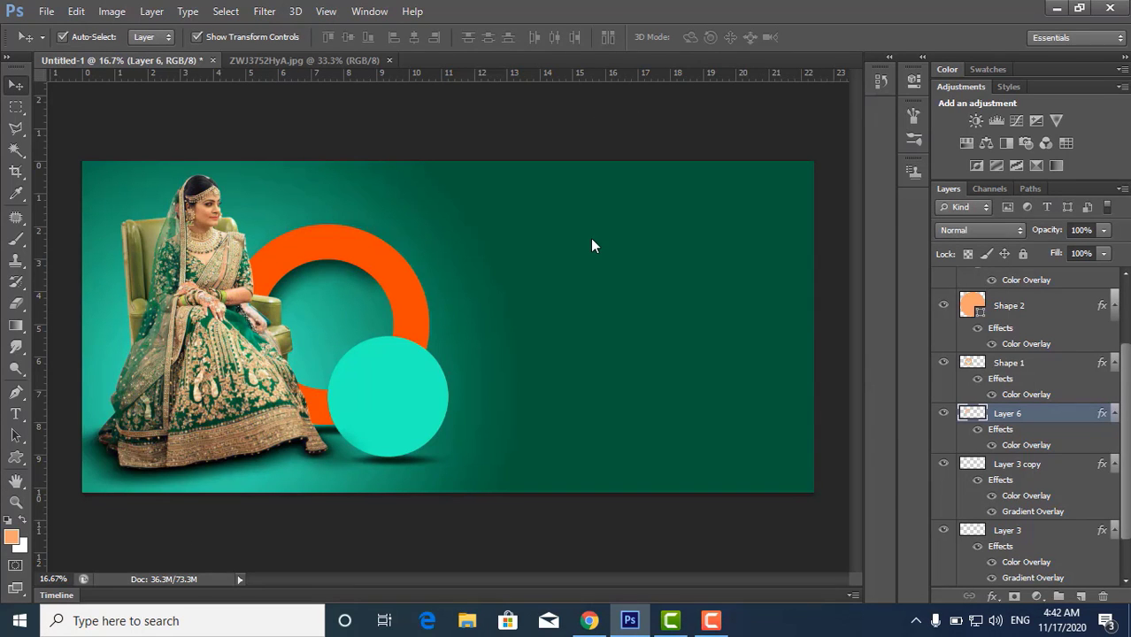
Shift the blurred ring shadow further down and slightly right inside the orange ring.
key(shift+Right)
key(shift+Right)
key(shift+Down)
key(shift+Down)
key(shift+Down)
key(shift+Down)
key(shift+Down)
key(shift+Down)
key(shift+Down)
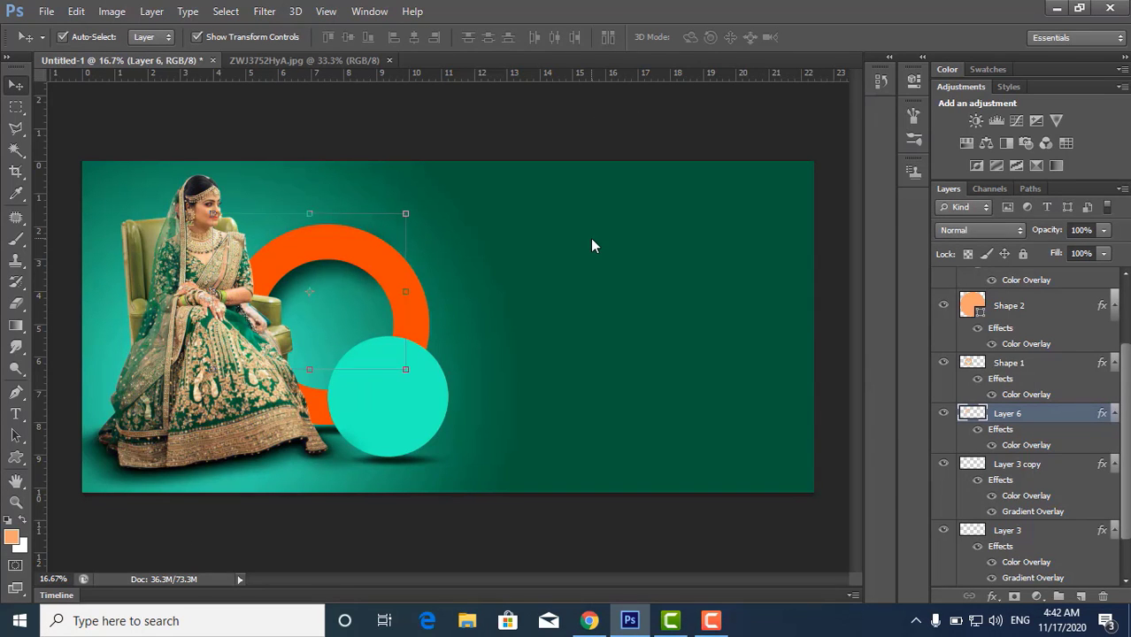
key(shift+Down)
key(shift+Down)
key(shift+Down)
key(shift+Down)
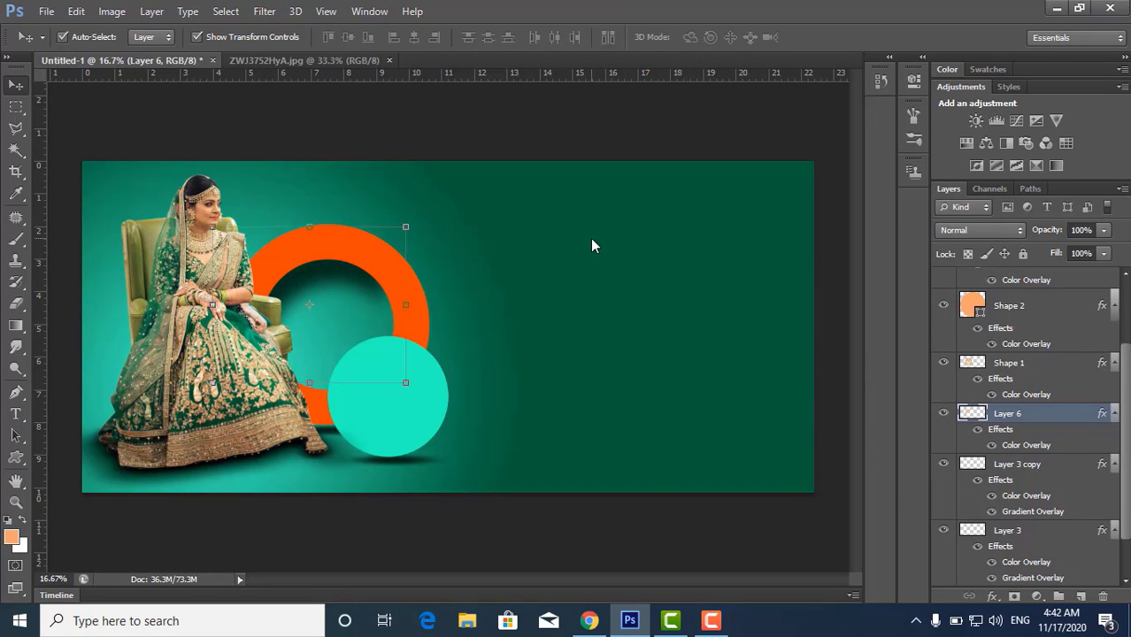
key(shift+Down)
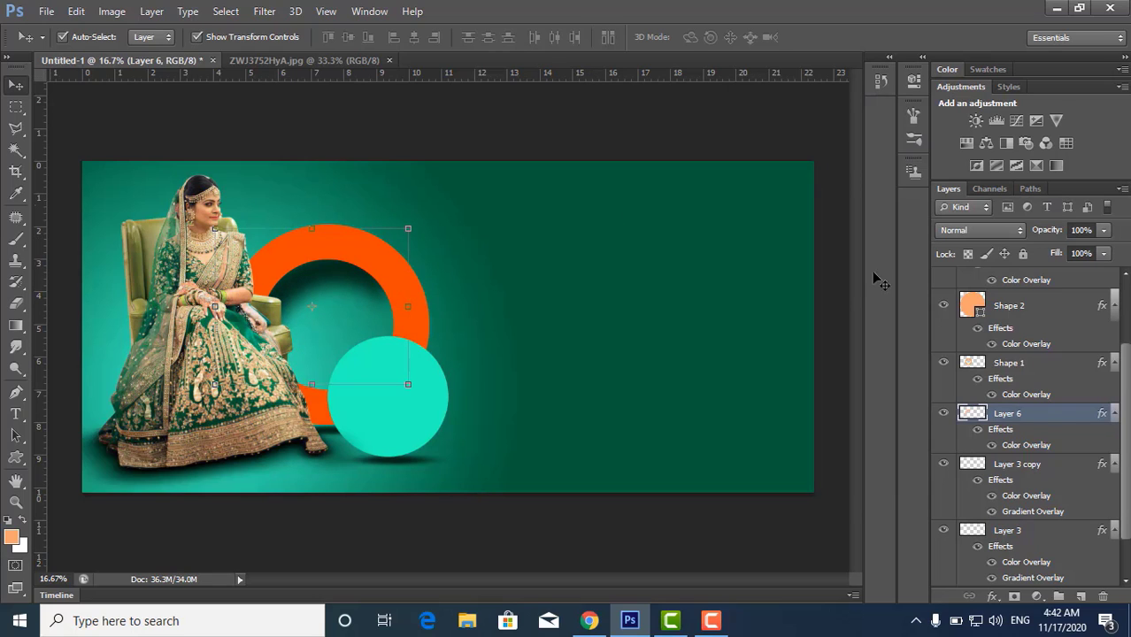
Reduce the ring shadow layer's opacity to 77%.
click(1103, 230)
drag(1105, 252, 1088, 254)
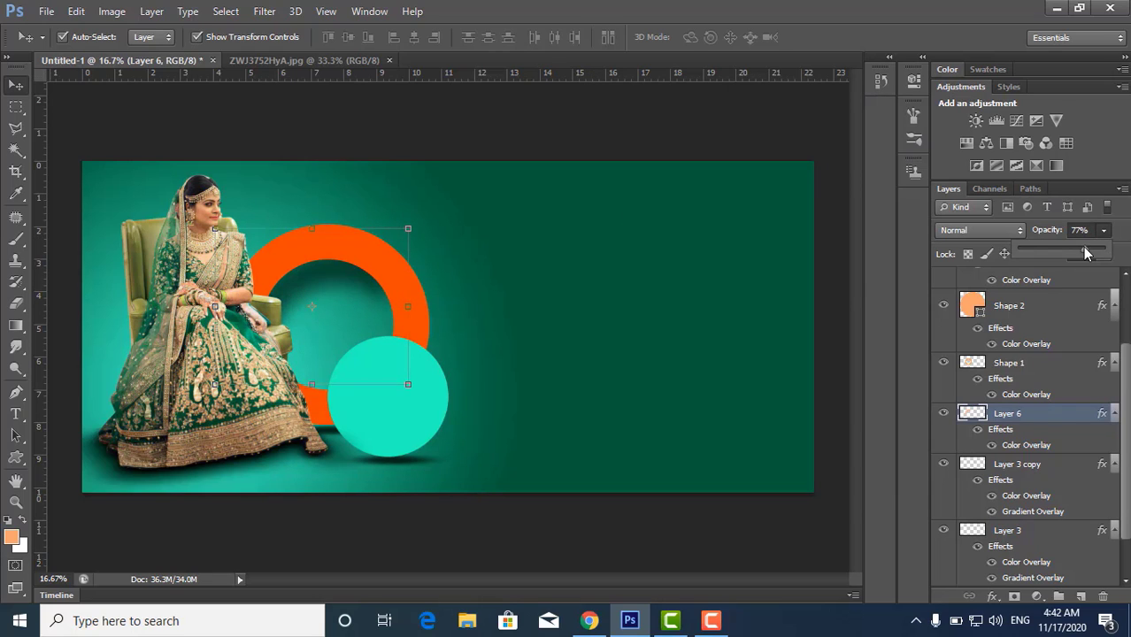
click(309, 281)
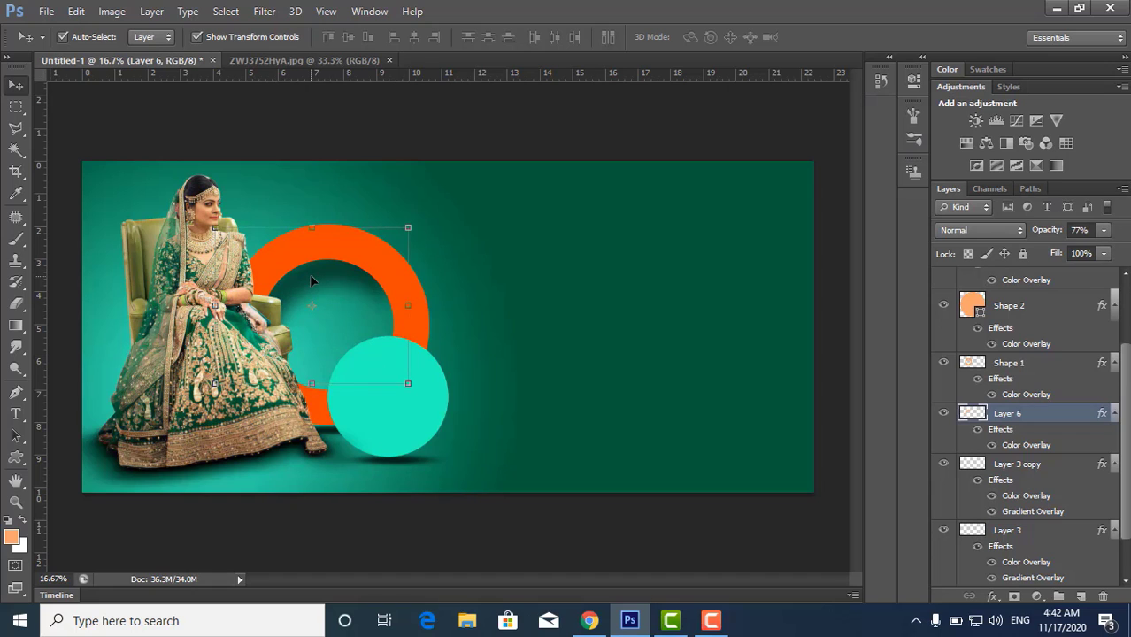
Blur the ring shadow further with Gaussian Blur and rotate it by about -5°.
click(265, 11)
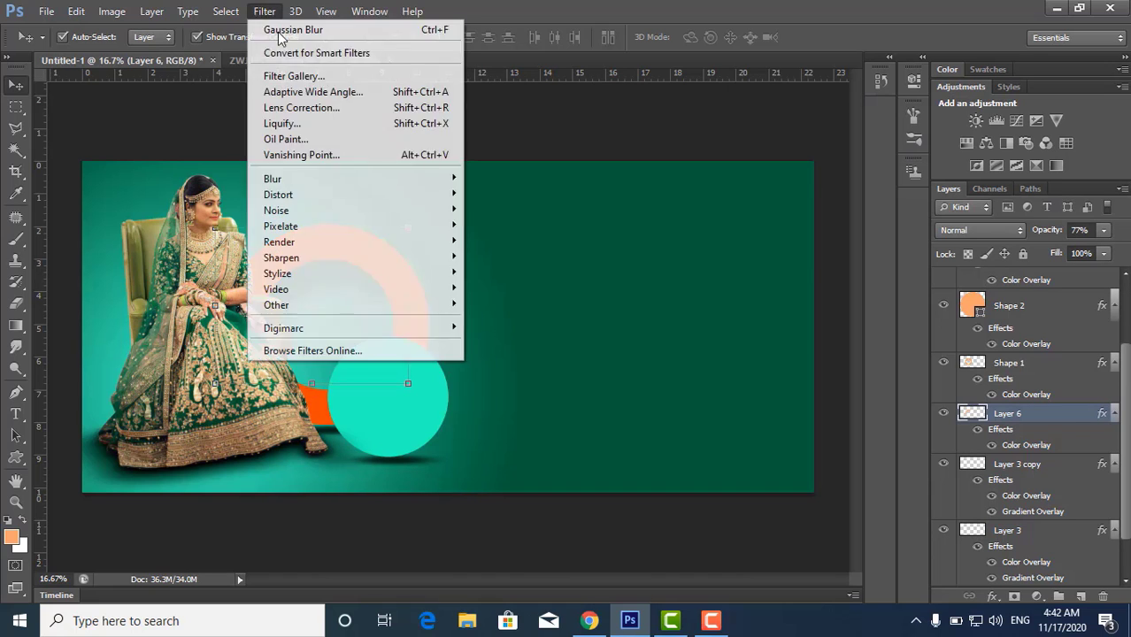
mouse_move(440, 183)
click(503, 296)
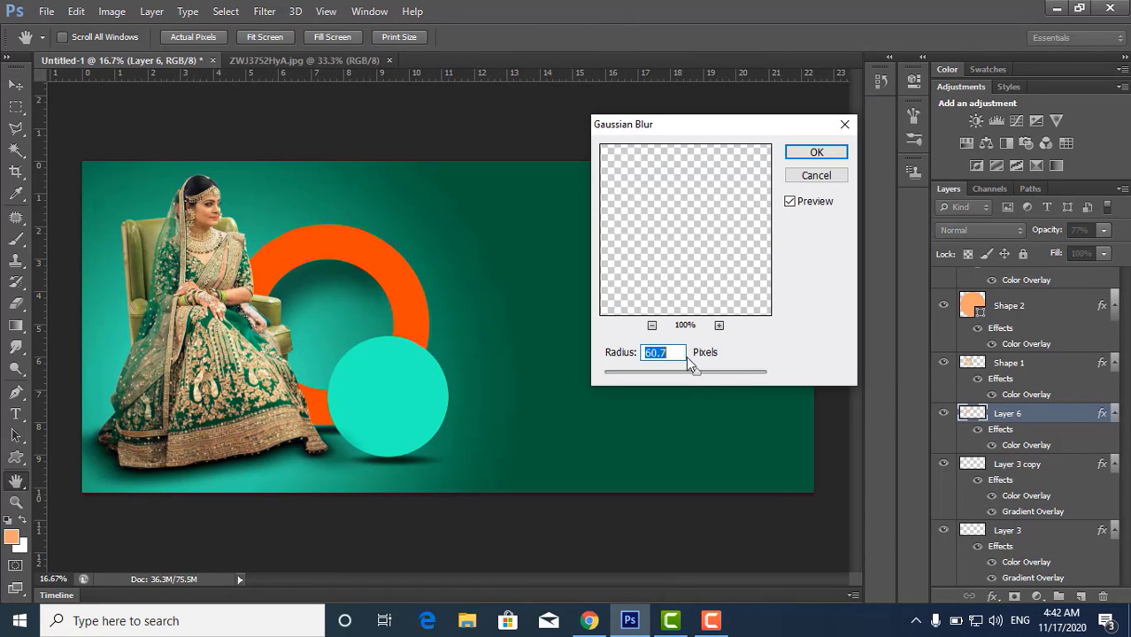
click(796, 176)
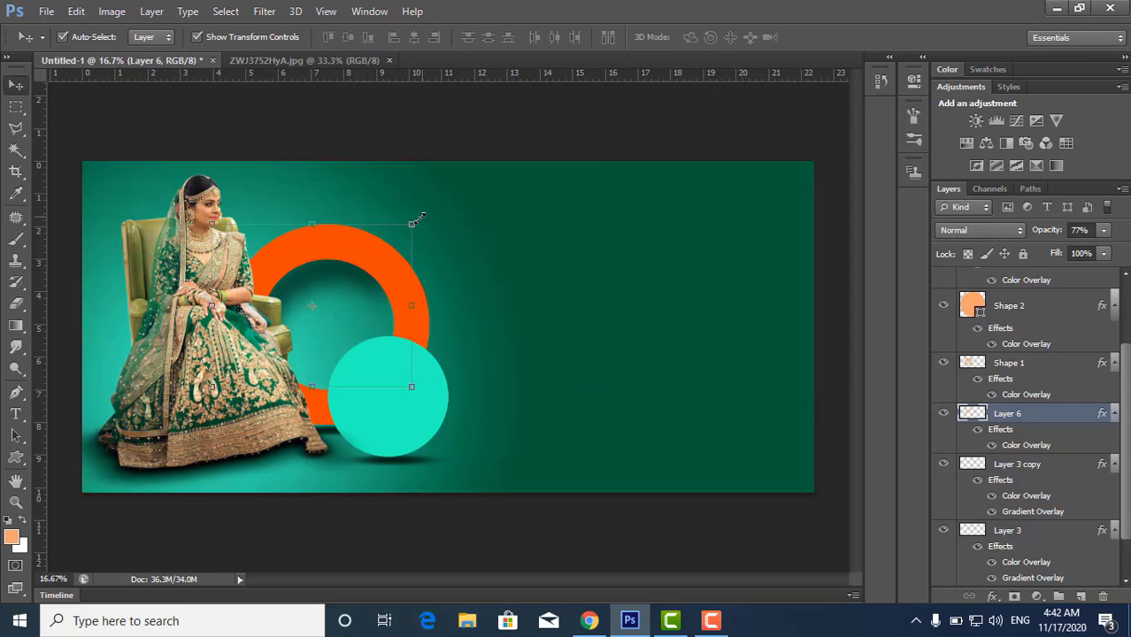
drag(423, 221, 422, 206)
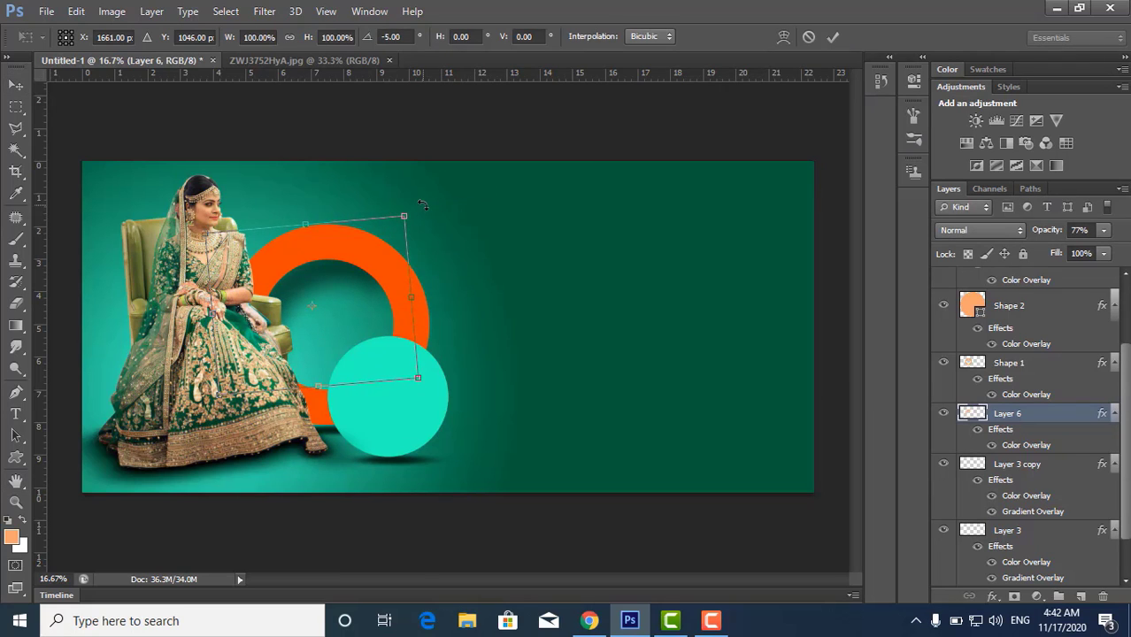
key(Escape)
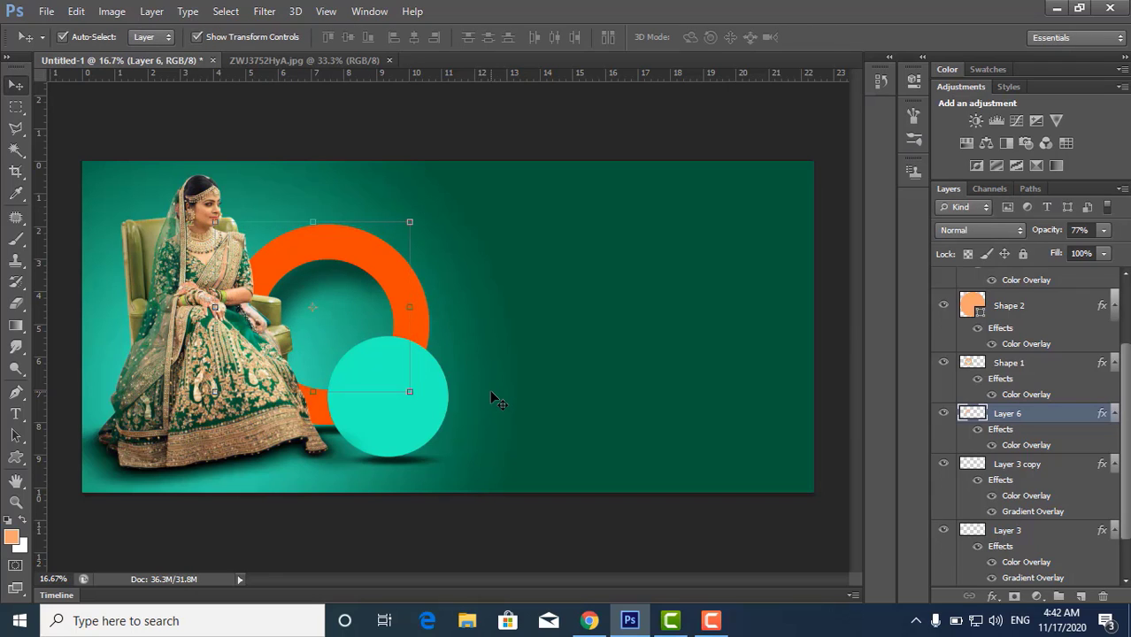
Duplicate the gradient background layer and shorten the copy from its lower edge to about two-thirds of its height.
click(517, 394)
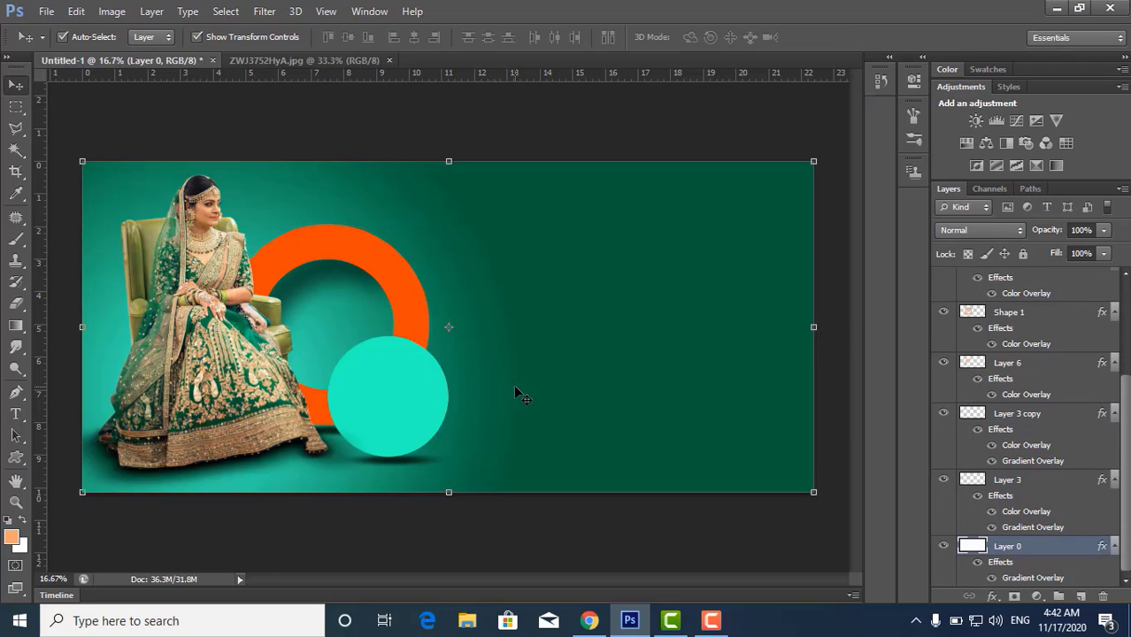
key(ctrl+j)
key(ctrl+t)
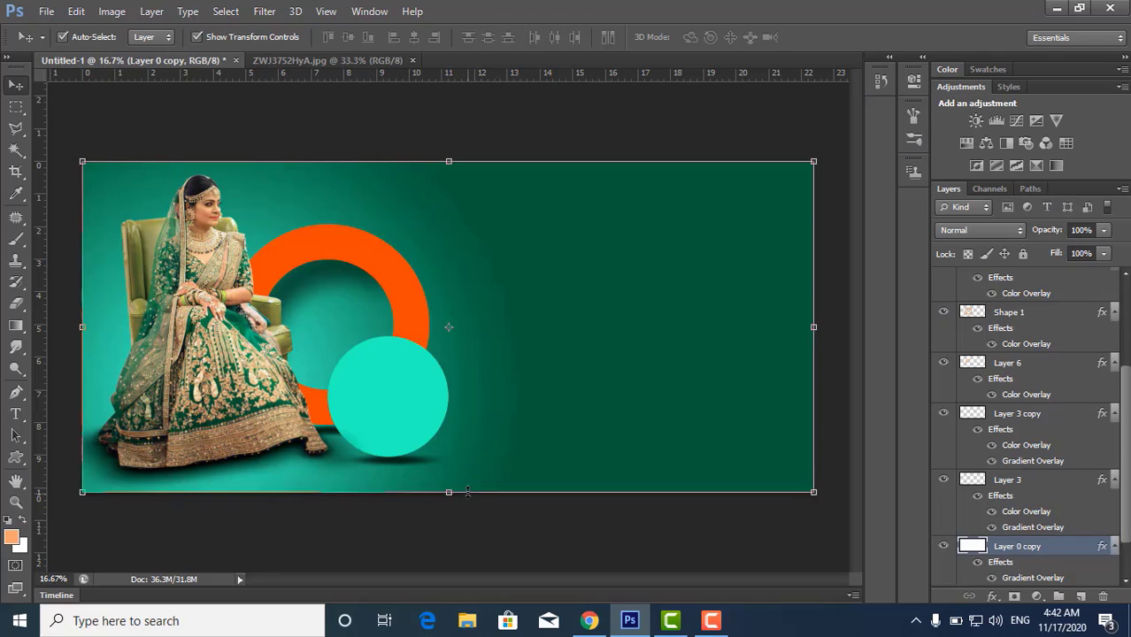
drag(461, 491, 449, 377)
key(Return)
key(Return)
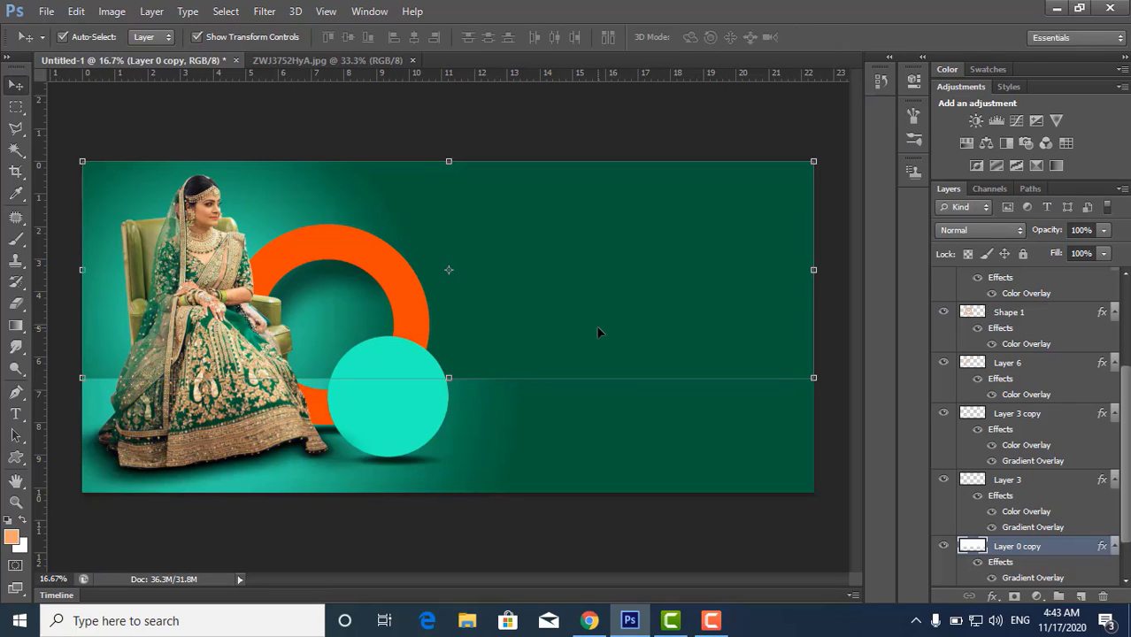
Rasterize the shortened background copy's layer style, then apply Shadows/Highlights with shadows at 1% and the highlights amount raised to darken its bright areas.
right_click(1027, 549)
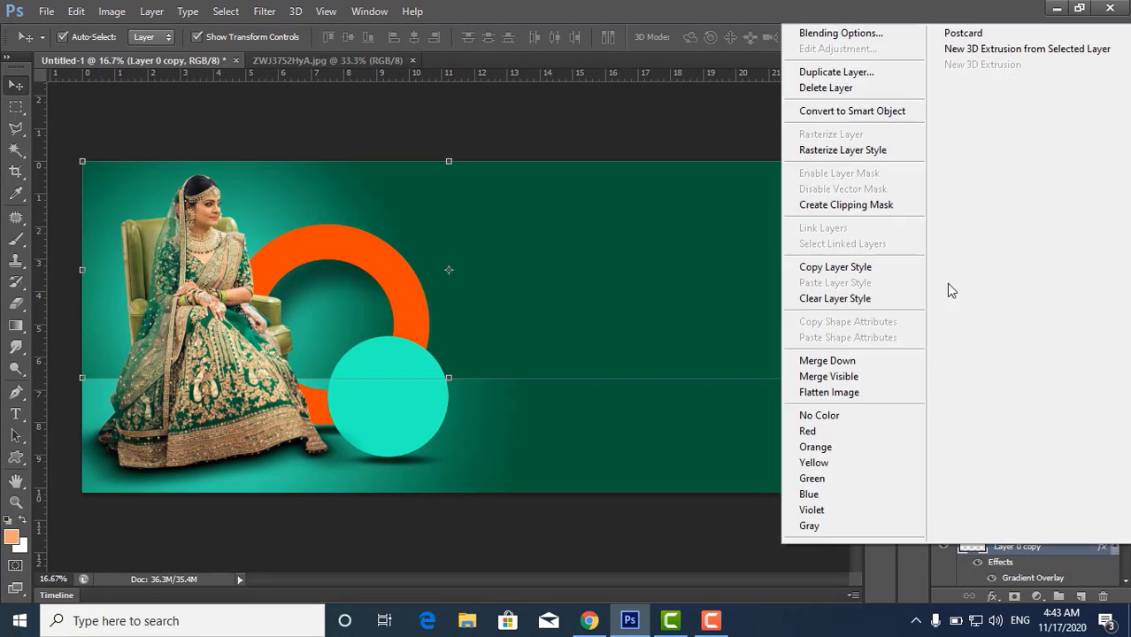
click(824, 153)
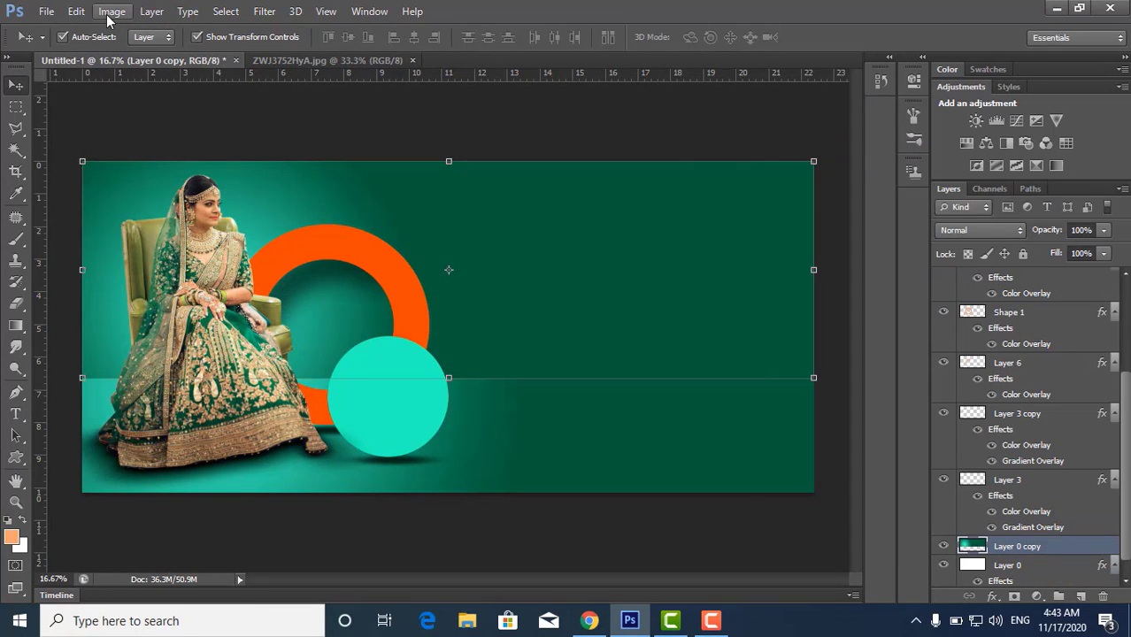
click(112, 12)
mouse_move(161, 55)
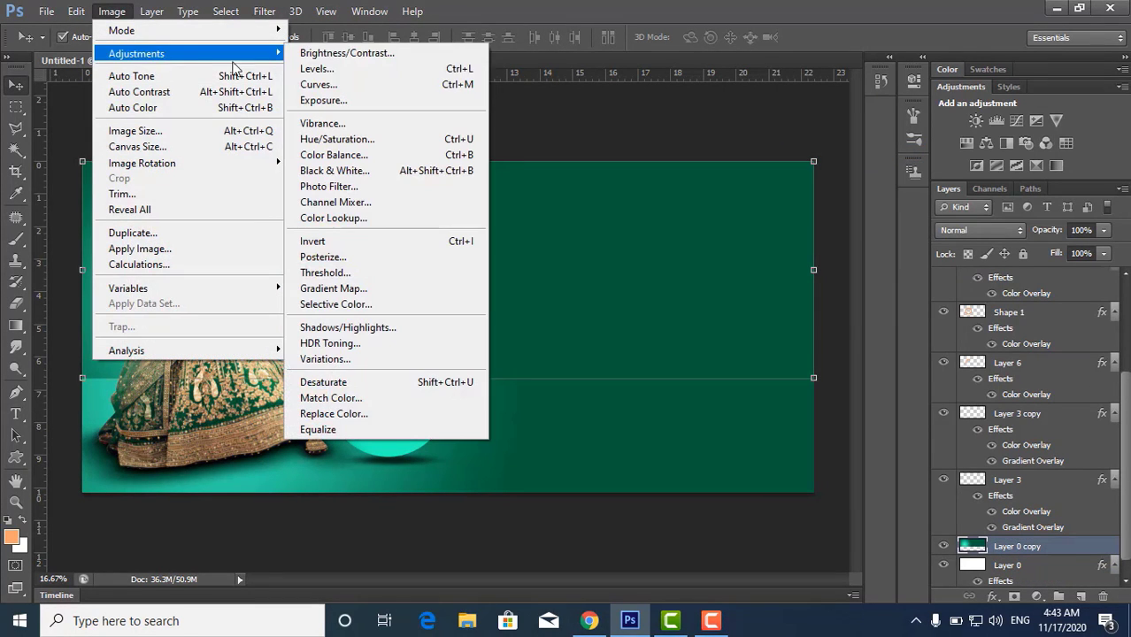
click(363, 325)
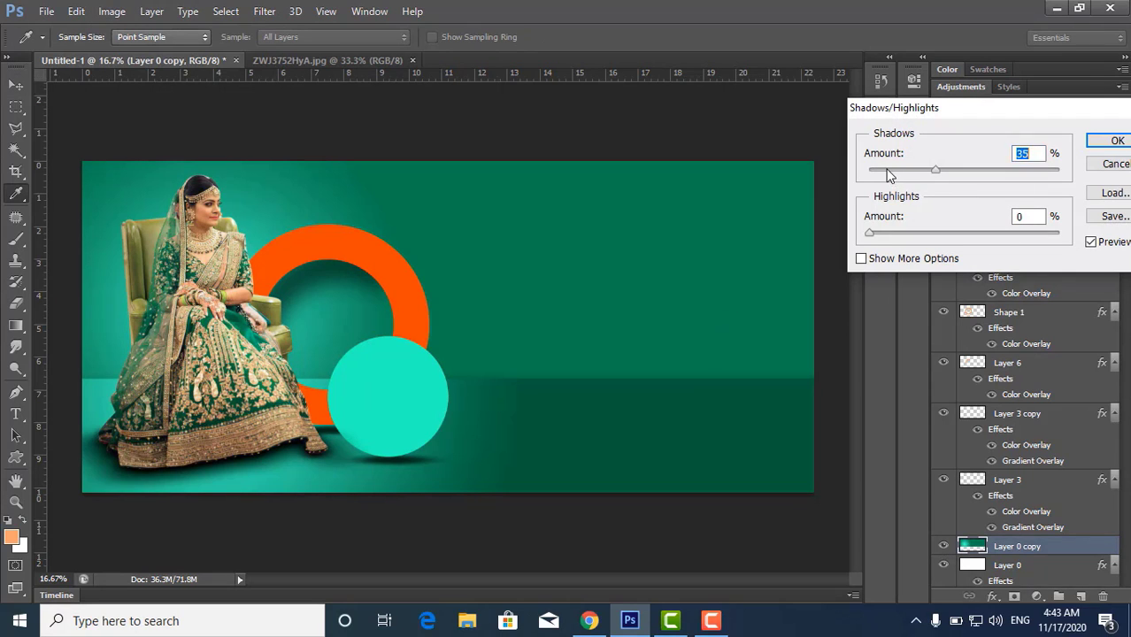
click(888, 170)
drag(887, 173, 872, 171)
click(887, 234)
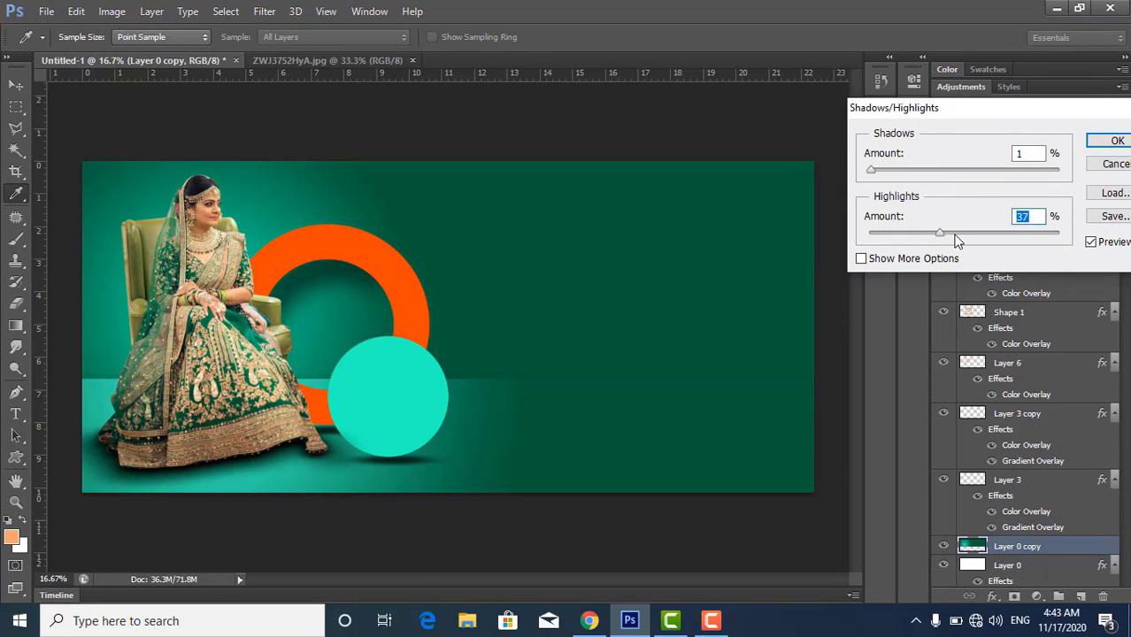
drag(963, 239, 983, 240)
key(ctrl+t)
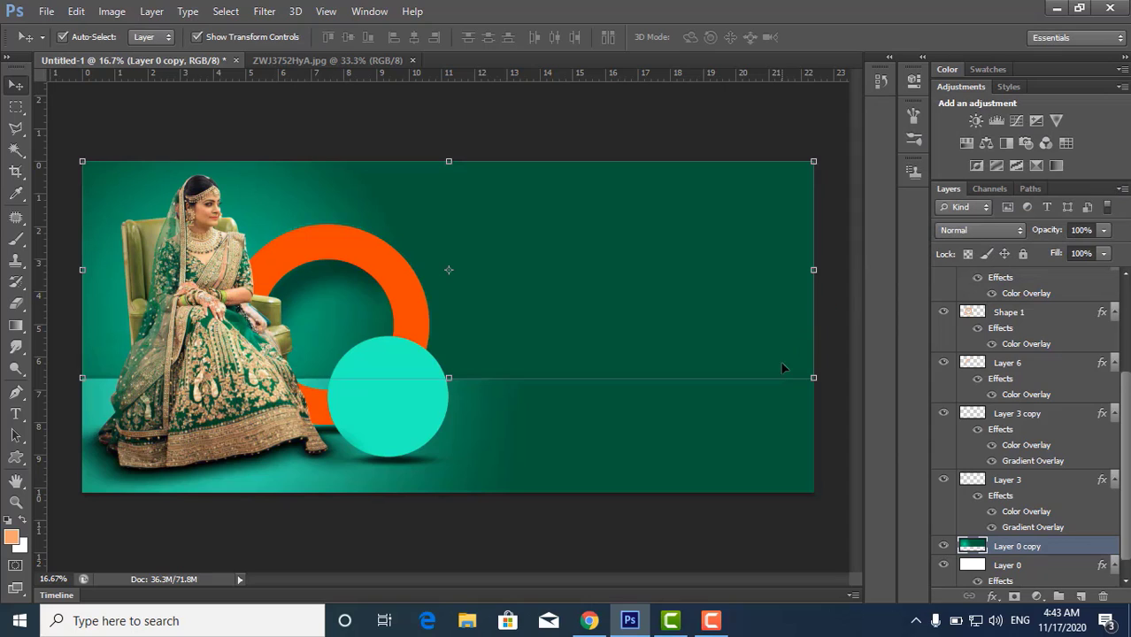
Add the text "Fashion" on the dark green wall and move it to the right of the orange ring.
shift+click(670, 432)
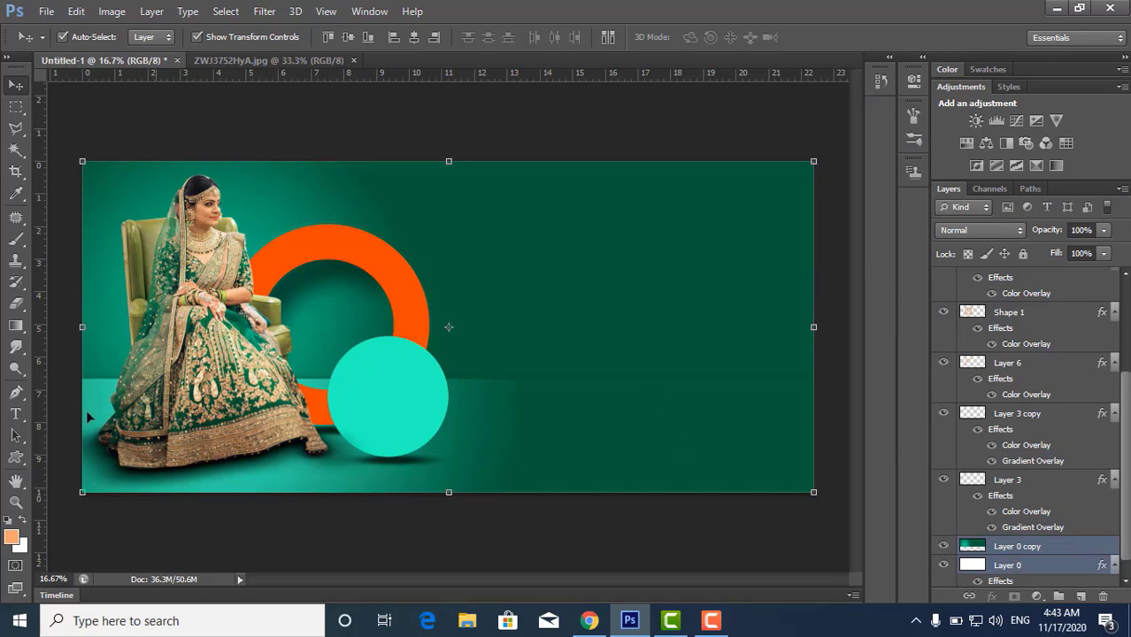
click(15, 413)
click(499, 325)
text(Fashion)
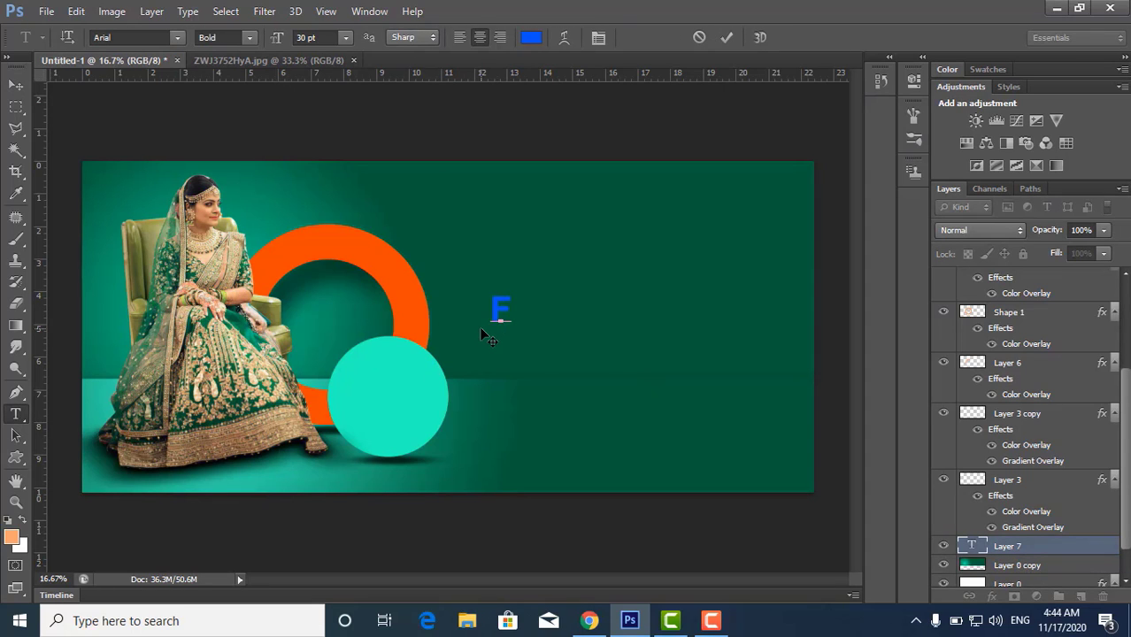
click(16, 86)
drag(518, 313, 560, 310)
Give the "Fashion" text a Color Overlay in the orange sampled from the ring.
click(990, 598)
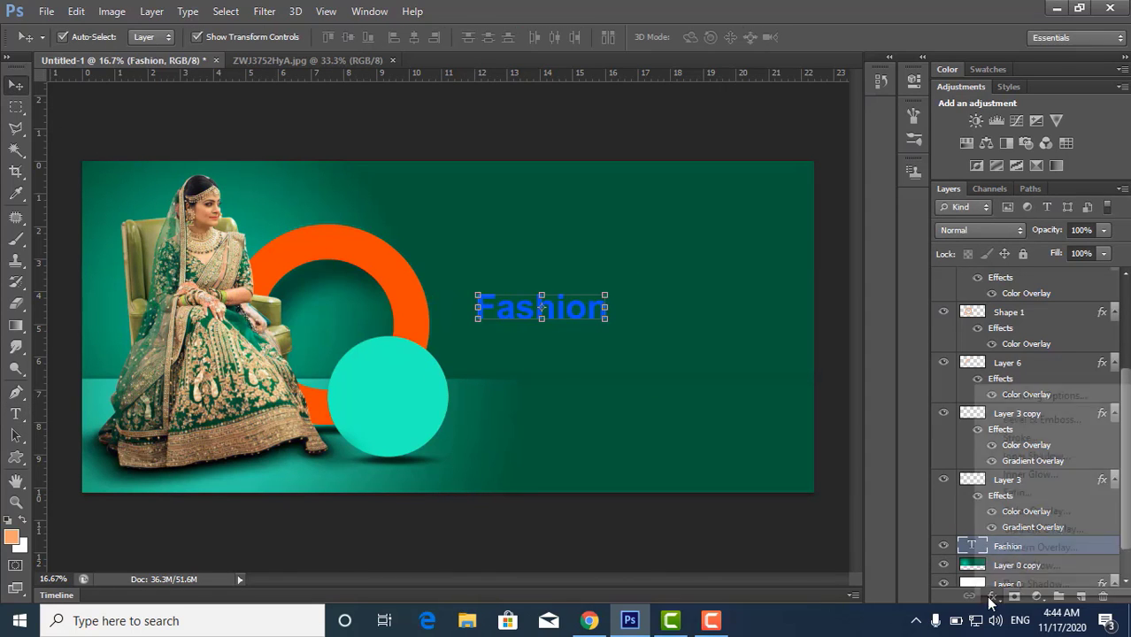
click(1026, 512)
click(929, 393)
click(396, 262)
click(1085, 263)
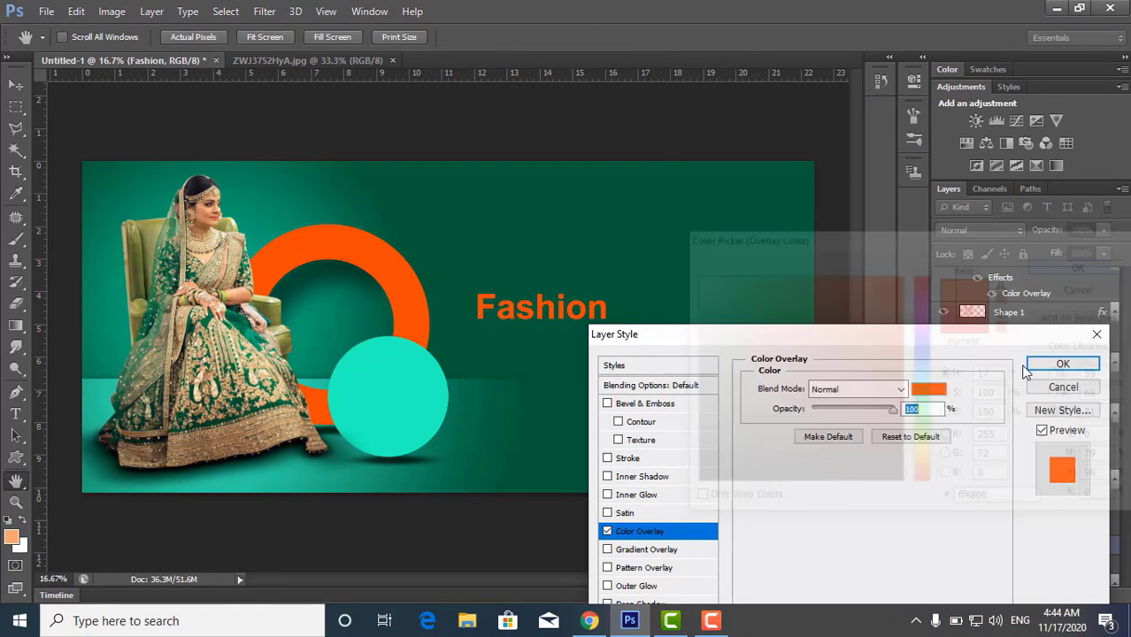
click(1036, 361)
Change the "Fashion" text's font to AeroliteCPone after trying Afroed Dizzy Yak.
click(16, 414)
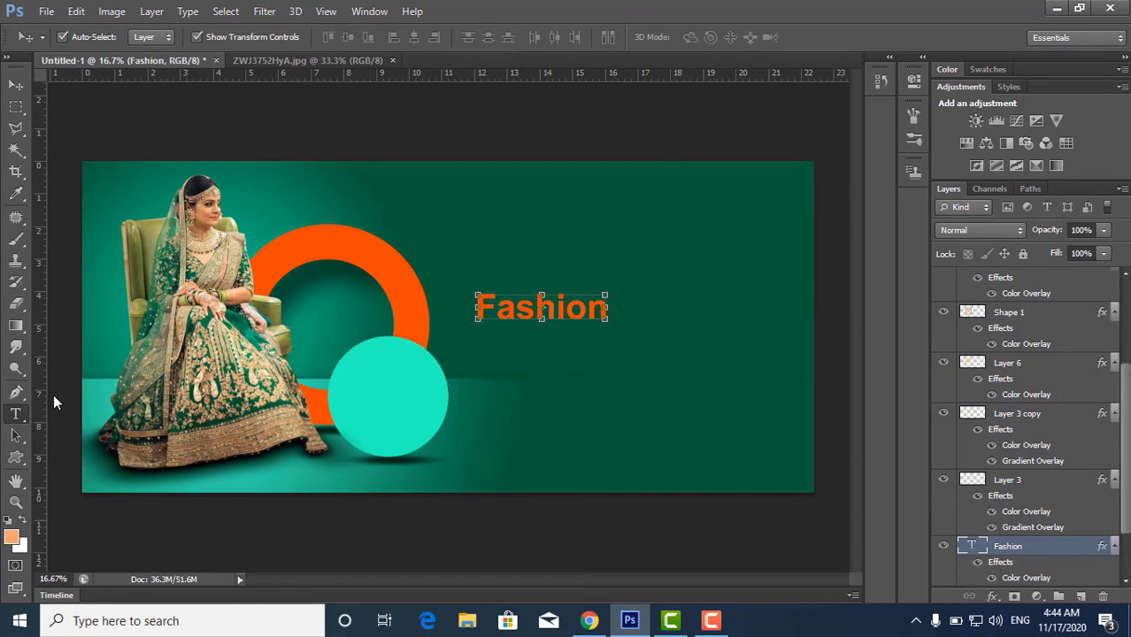
click(168, 37)
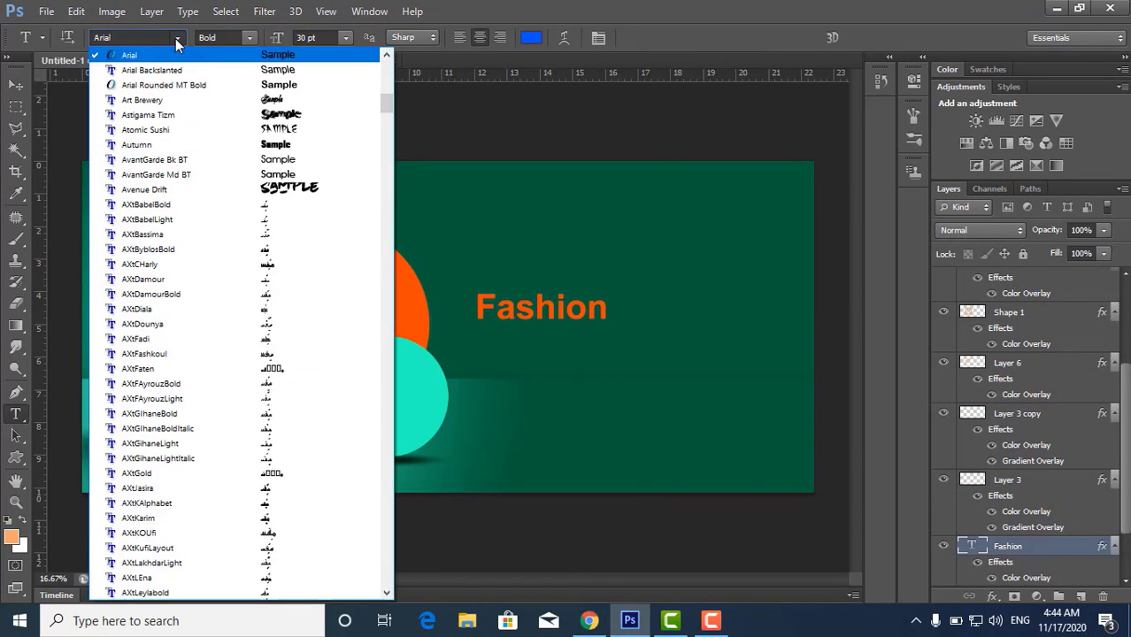
scroll(266, 131, up, 2)
click(265, 116)
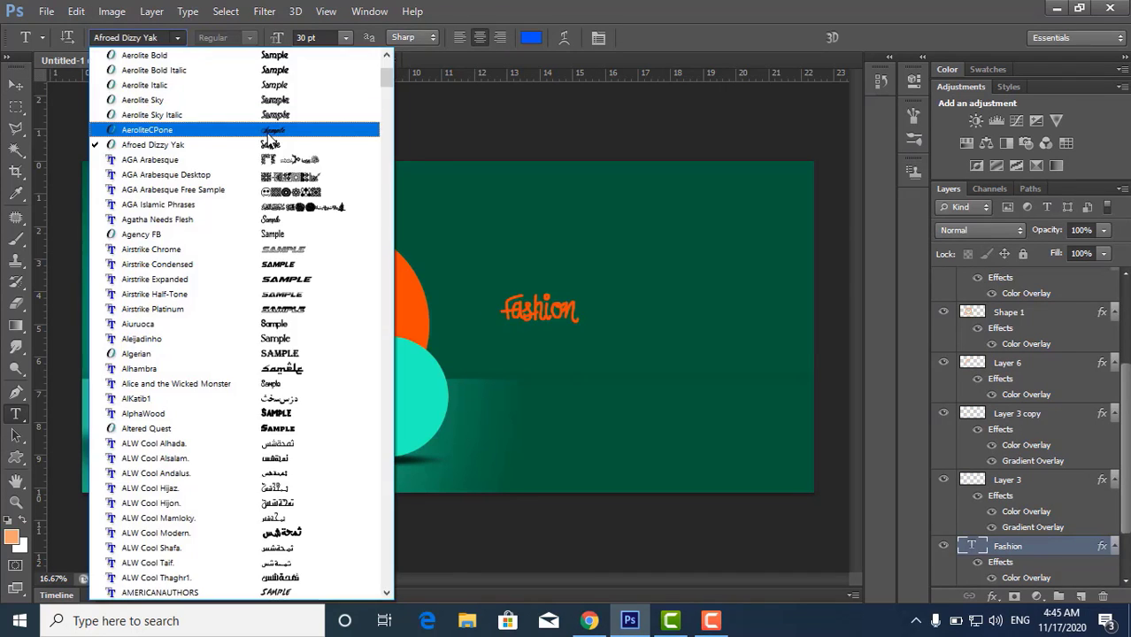
click(268, 131)
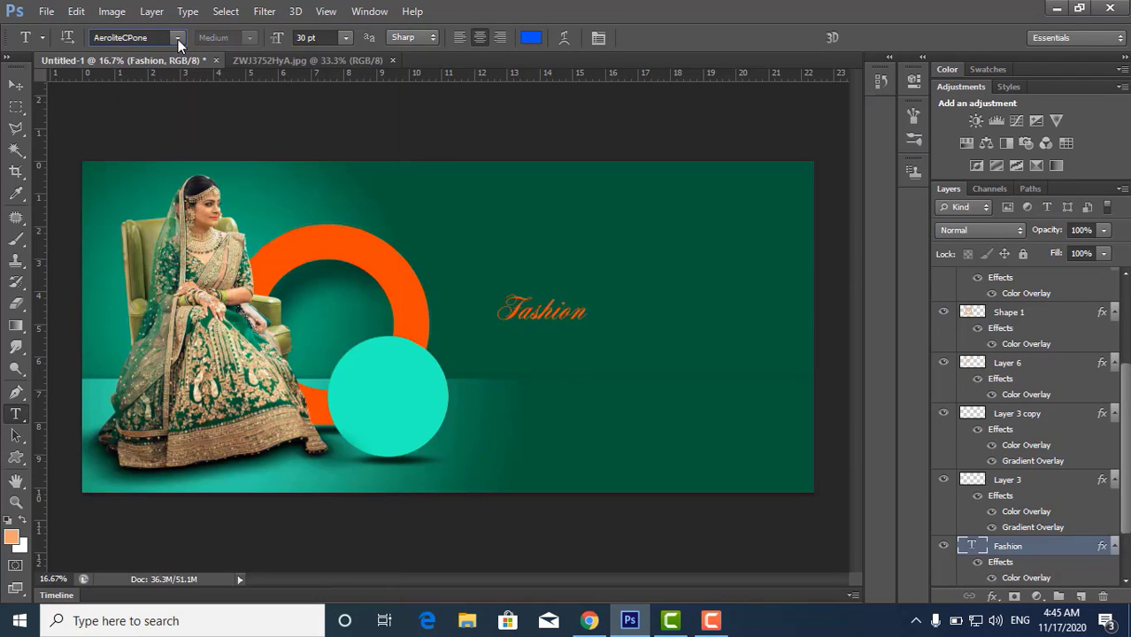
Enlarge the "Fashion" text about two and a half times, scale it again to about 123%, and place it on the banner's upper right.
click(16, 85)
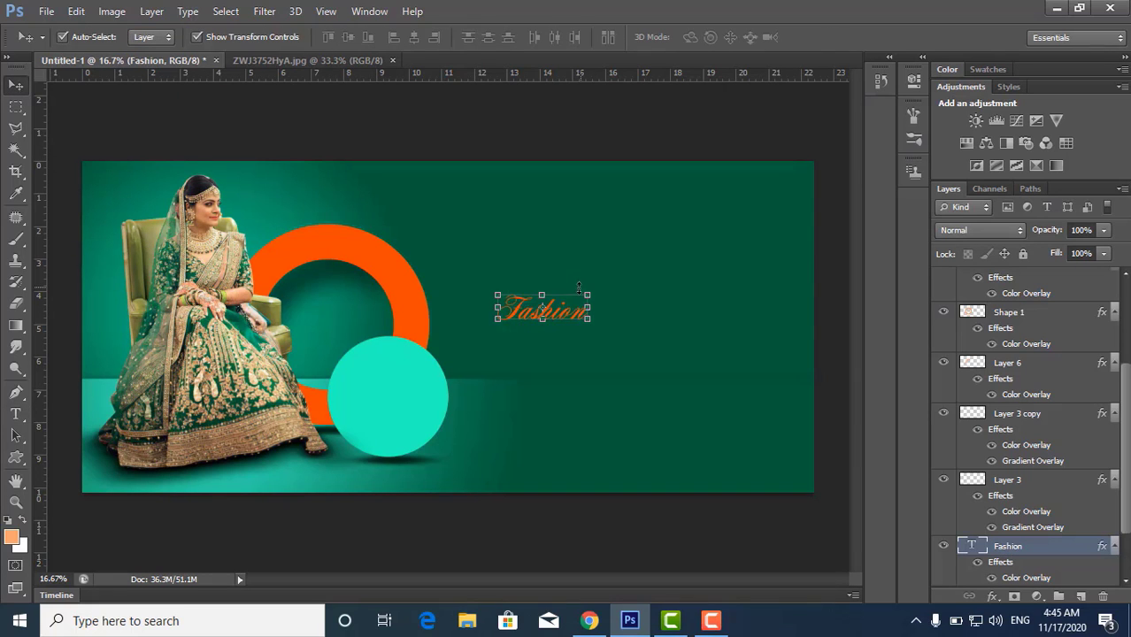
drag(590, 292, 650, 248)
key(Return)
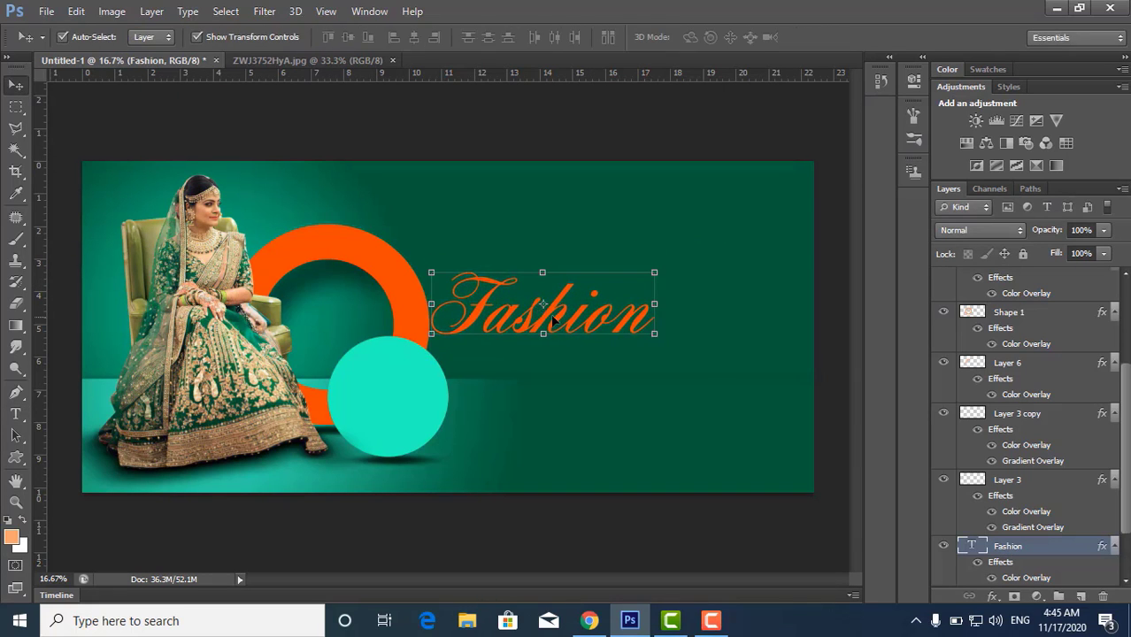
drag(594, 292, 663, 277)
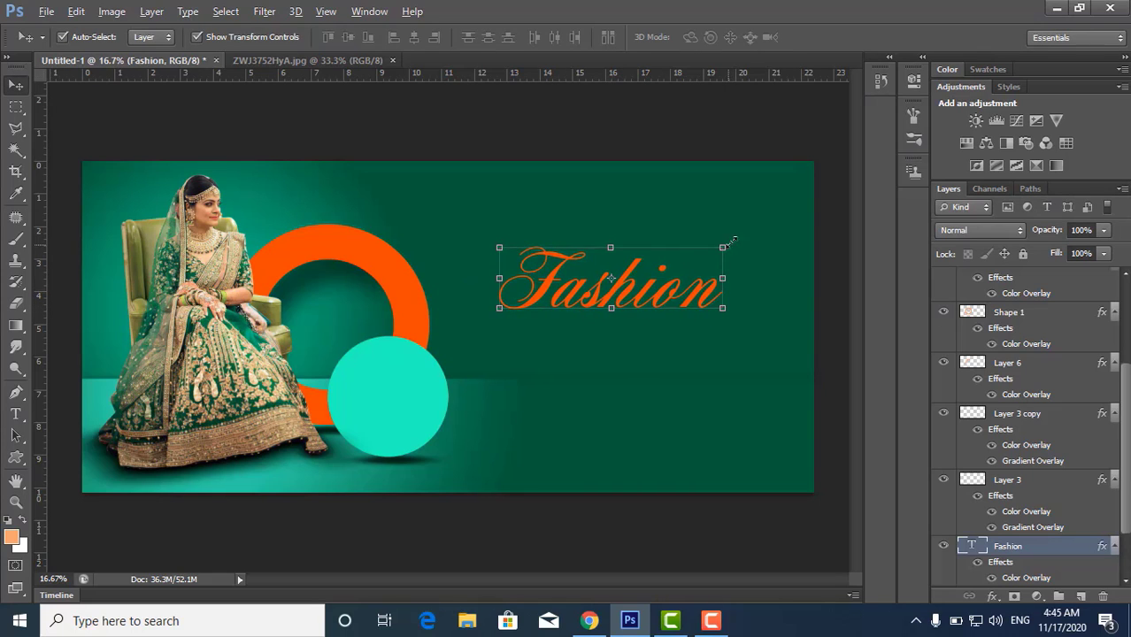
drag(723, 248, 750, 229)
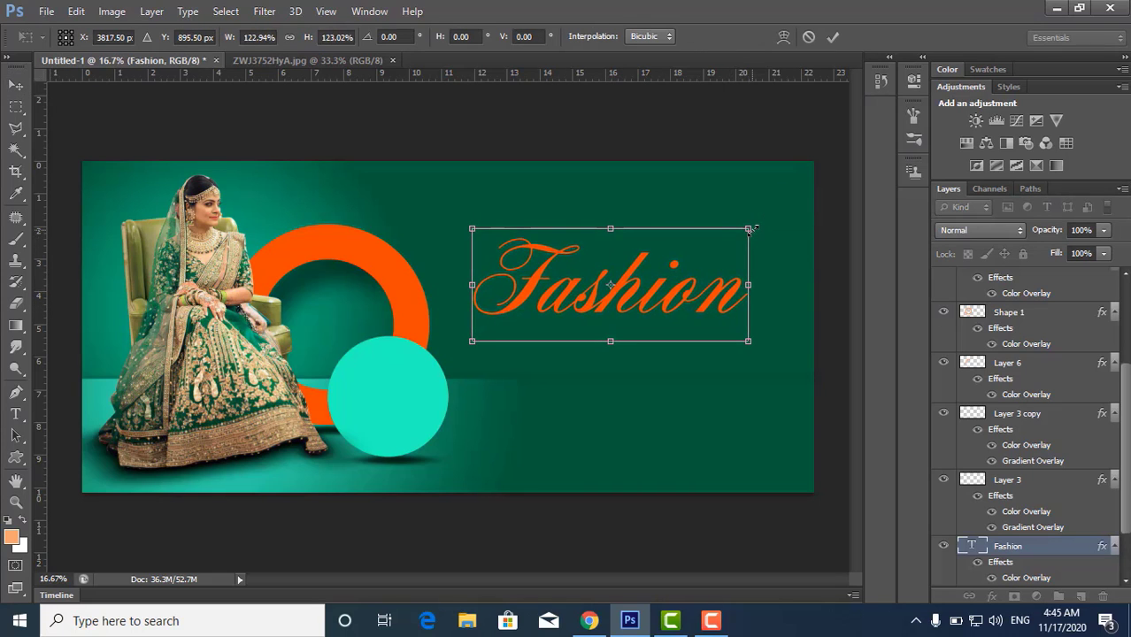
key(Return)
drag(631, 299, 647, 301)
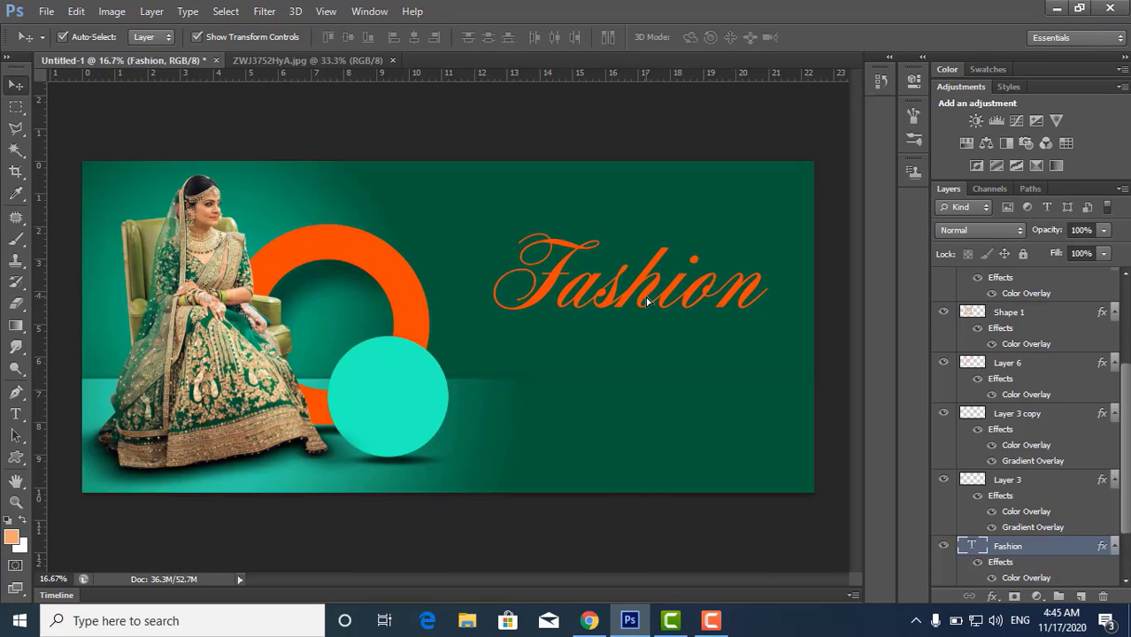
Add a Drop Shadow to the "Fashion" text with 7% spread and 10 px size.
click(633, 358)
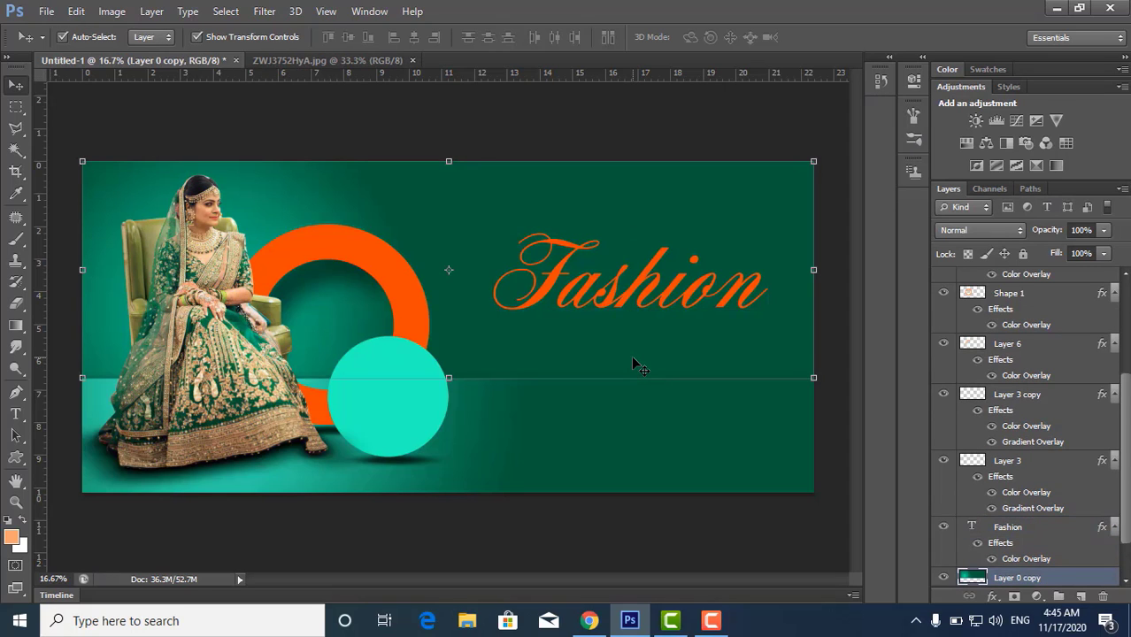
click(607, 303)
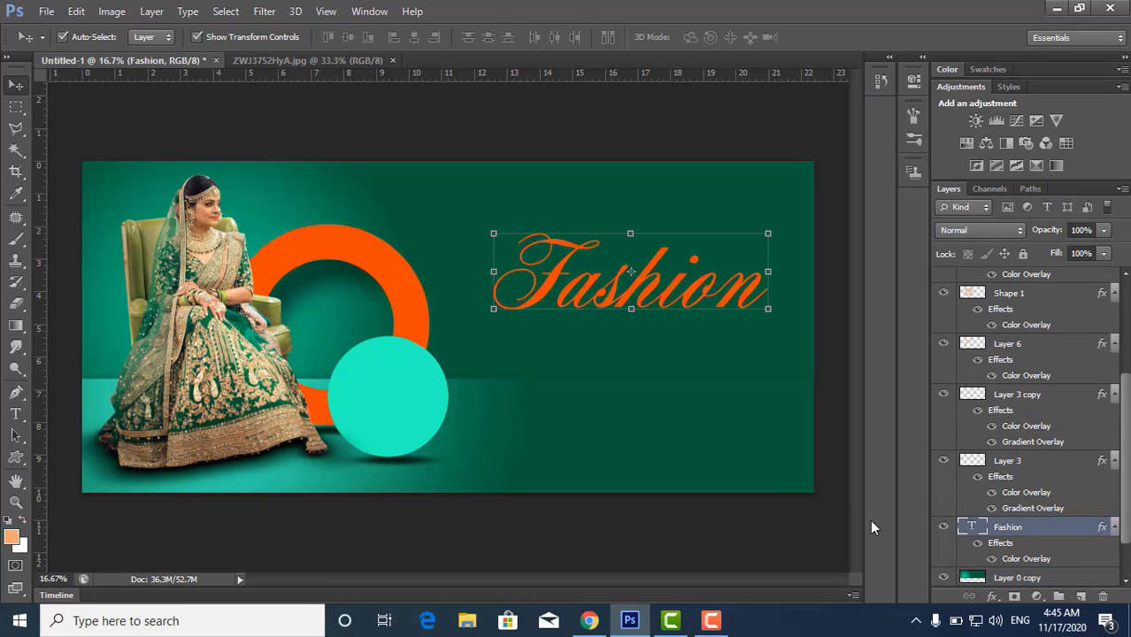
click(992, 598)
click(1027, 587)
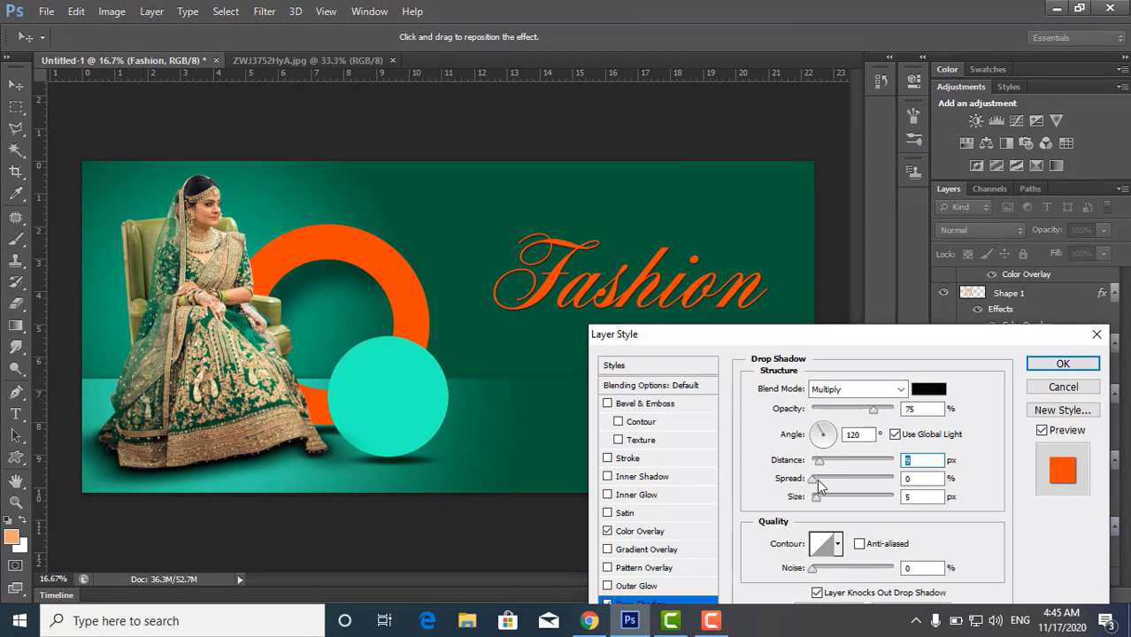
key(Tab)
text(7)
key(Tab)
text(10)
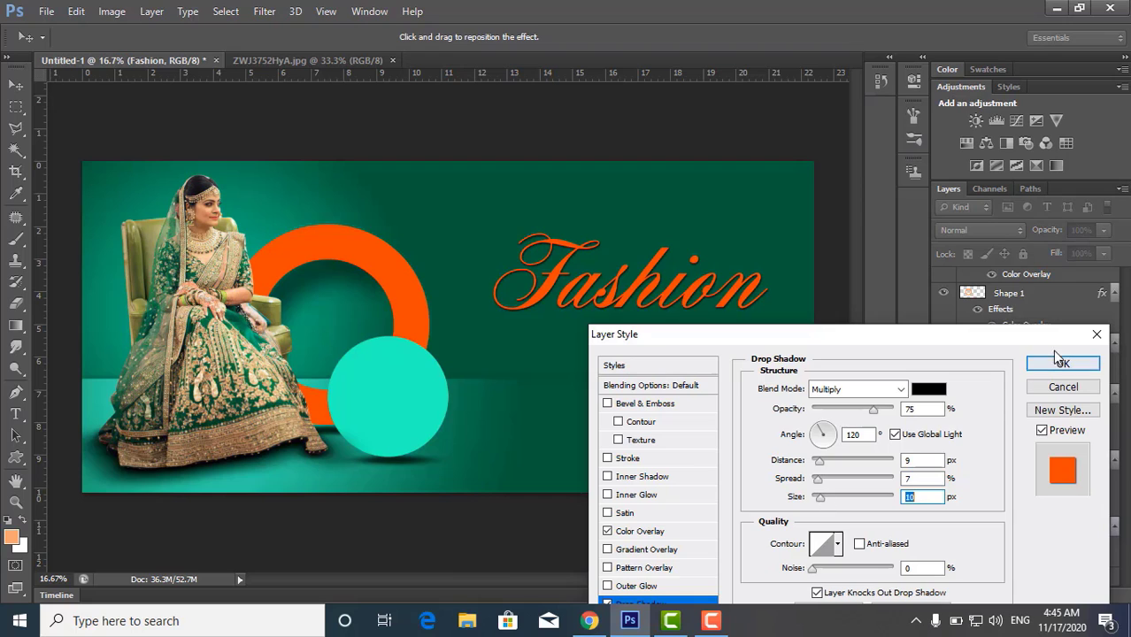
click(1060, 362)
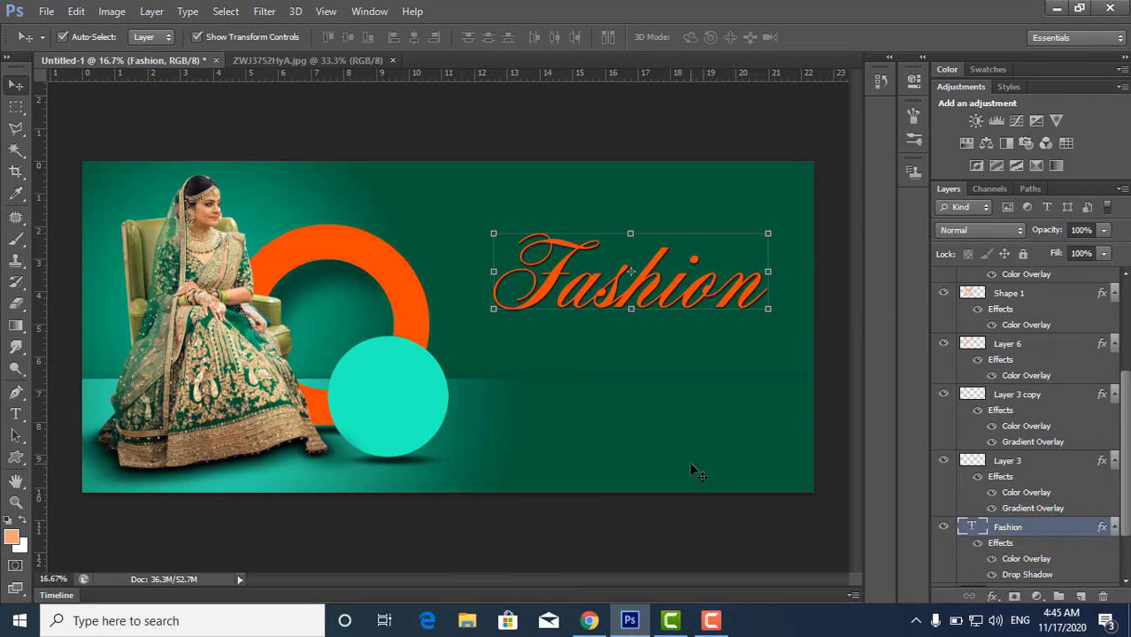
Add a second text reading "Point" below "Fashion", just right of the turquoise circle.
click(585, 423)
click(16, 415)
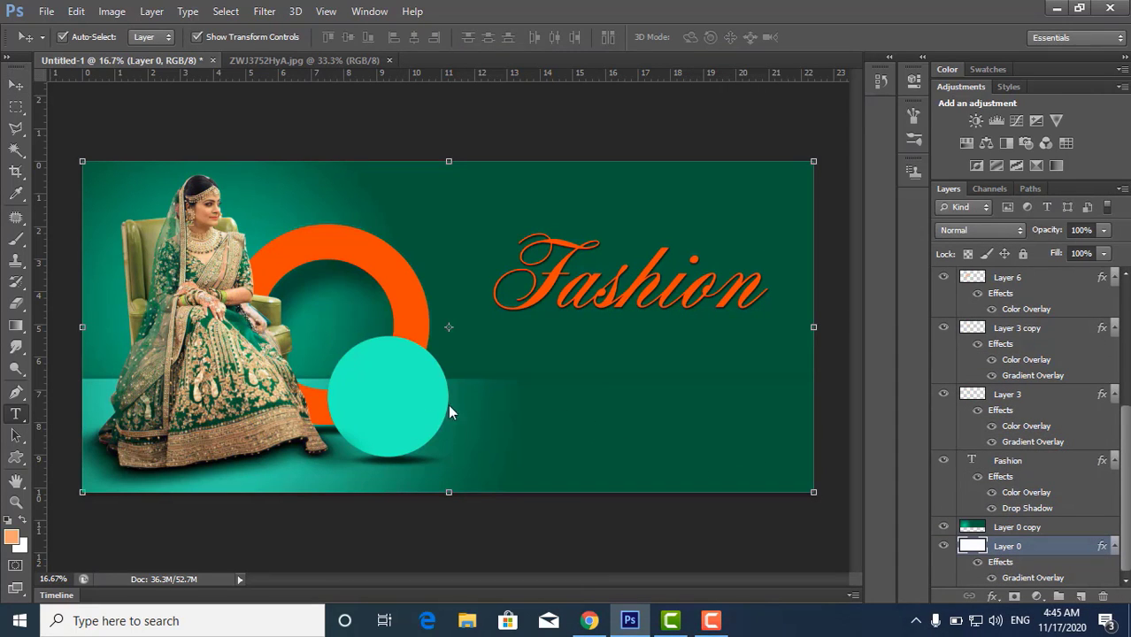
click(527, 404)
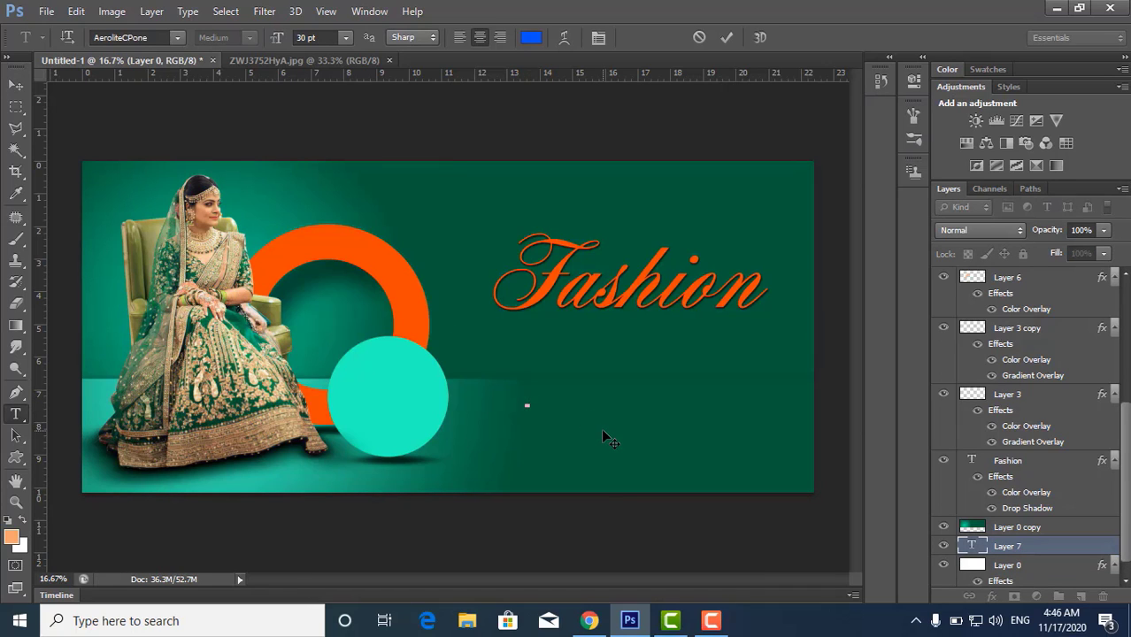
text(C)
key(BackSpace)
text(Pi)
key(BackSpace)
text(aint)
click(14, 86)
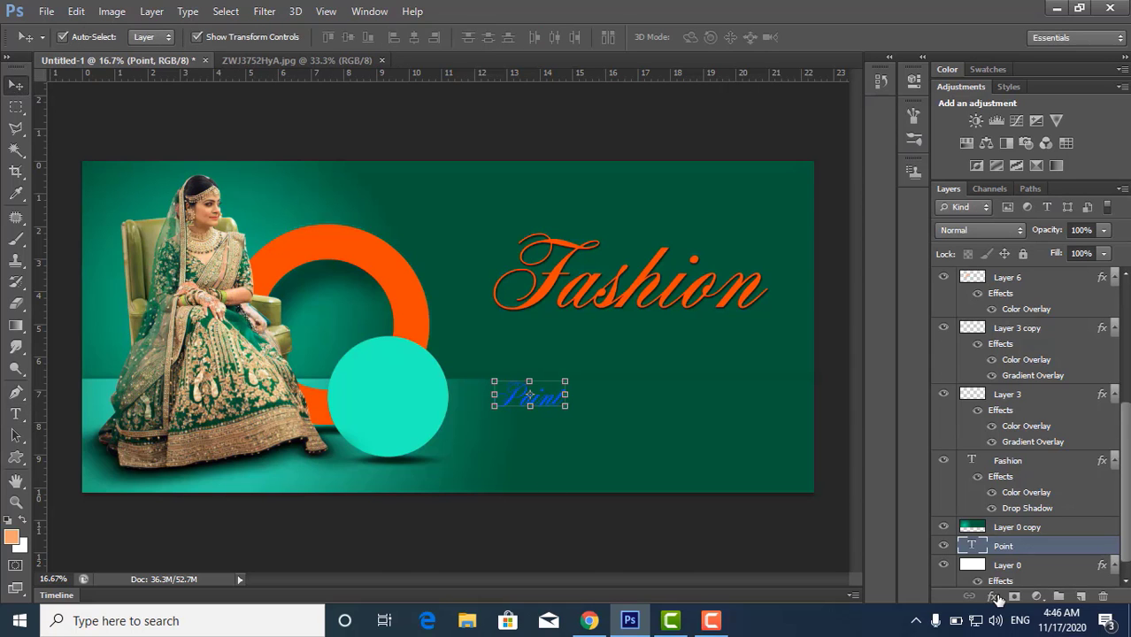
Give the "Point" text a Color Overlay in the turquoise sampled from the circle.
click(993, 597)
click(1016, 513)
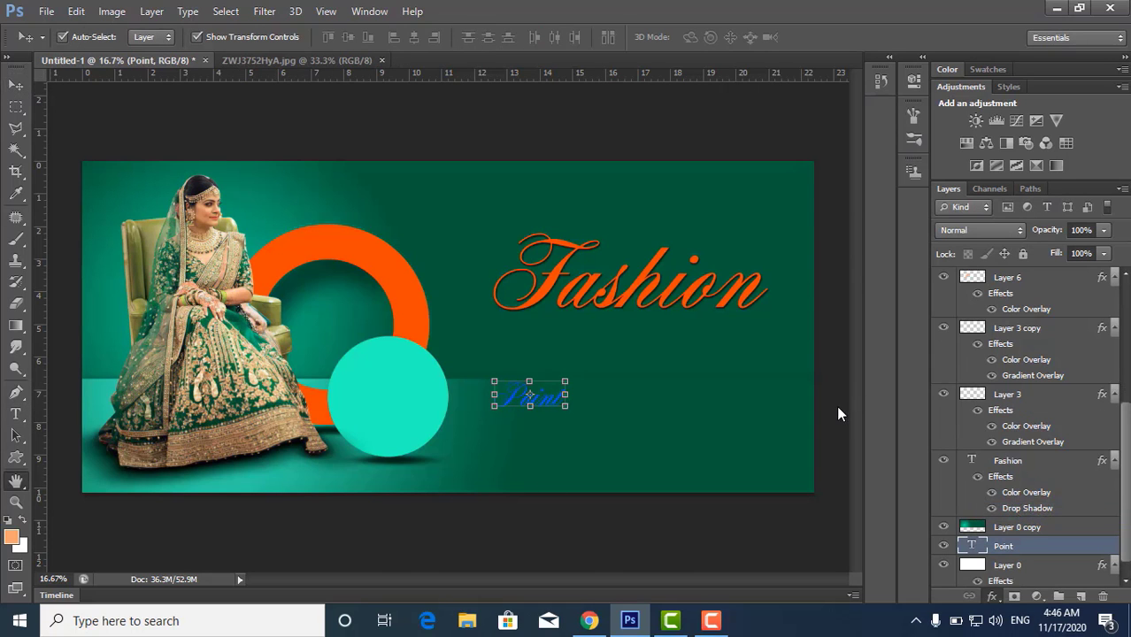
click(935, 385)
click(416, 381)
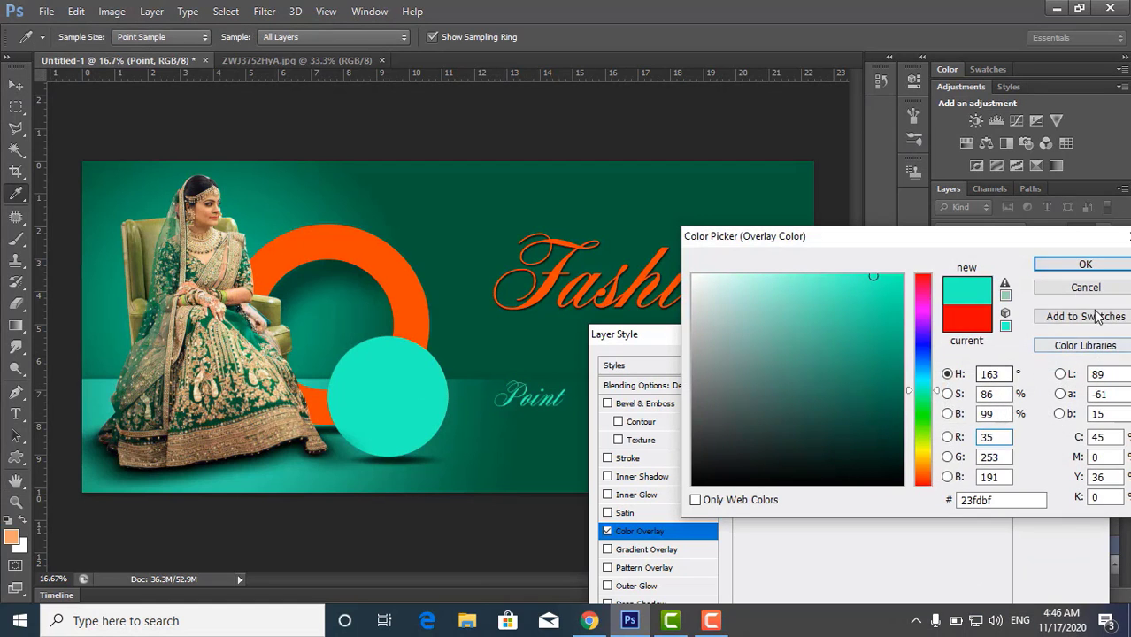
click(1085, 264)
click(1058, 292)
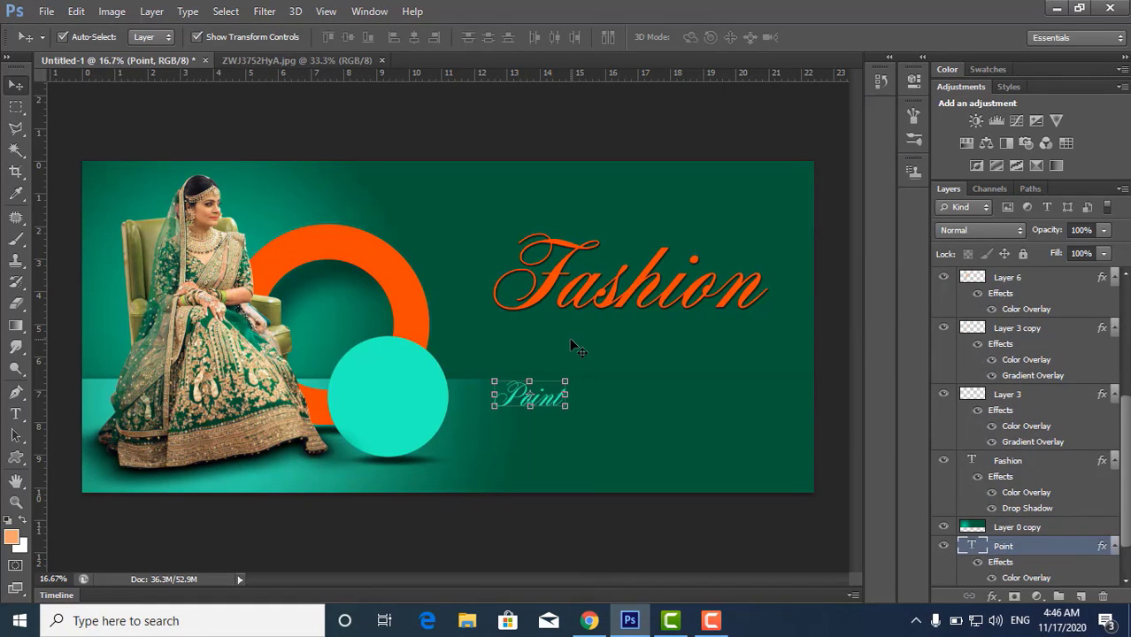
Browse the fonts for the "Point" text, trying Tw Cen MT Condensed Extra Bold and setting it to Umairl.
key(t)
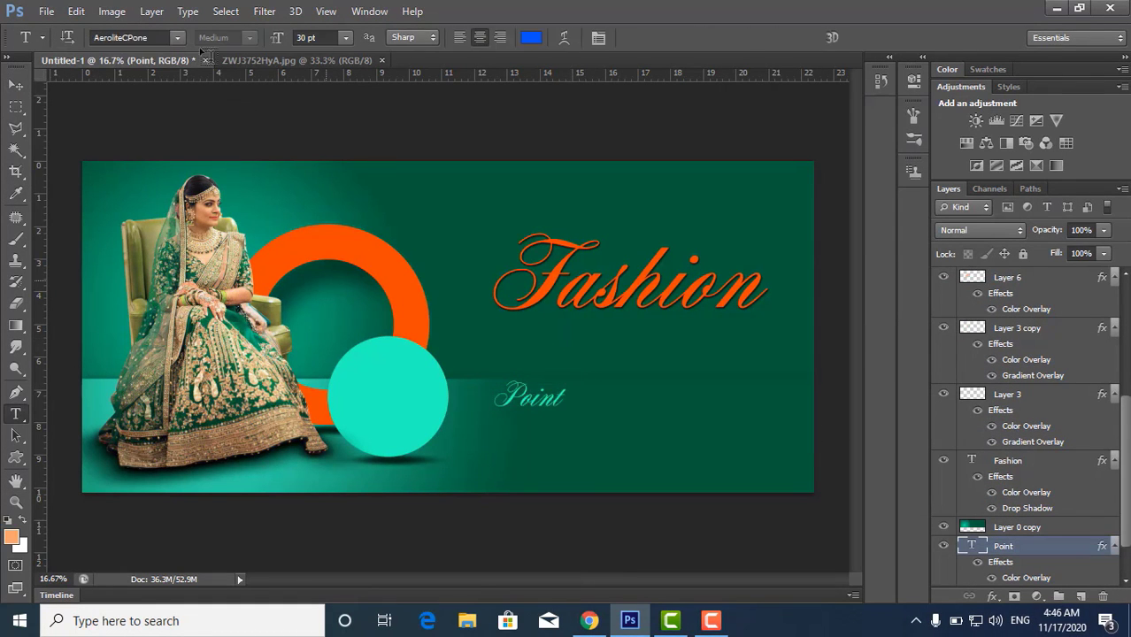
click(177, 37)
scroll(180, 71, up, 2)
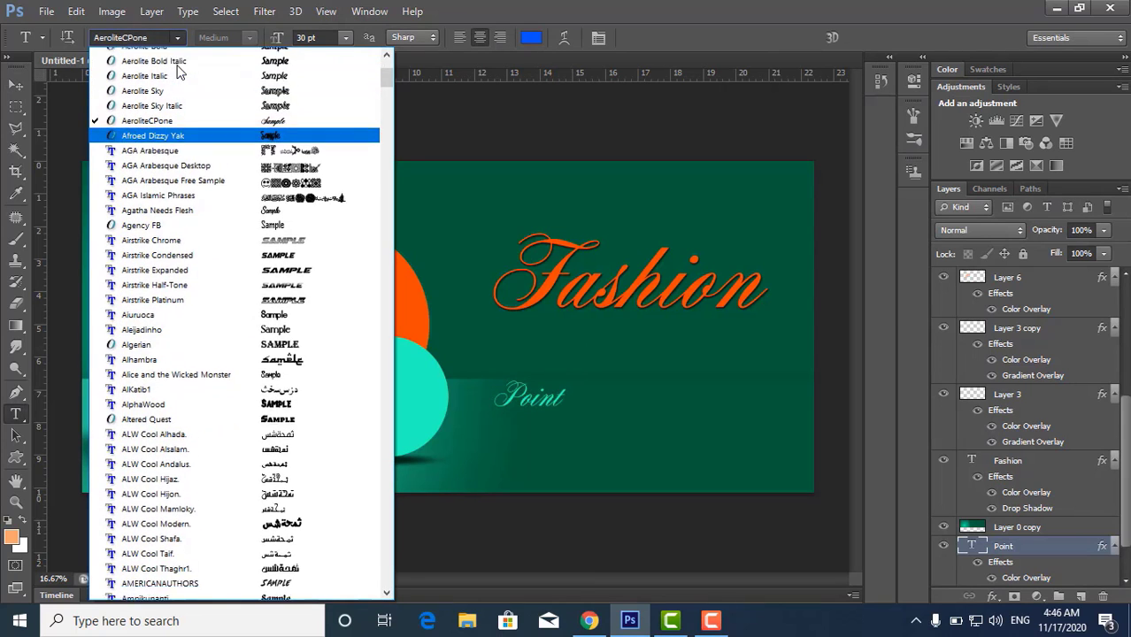
scroll(177, 70, up, 3)
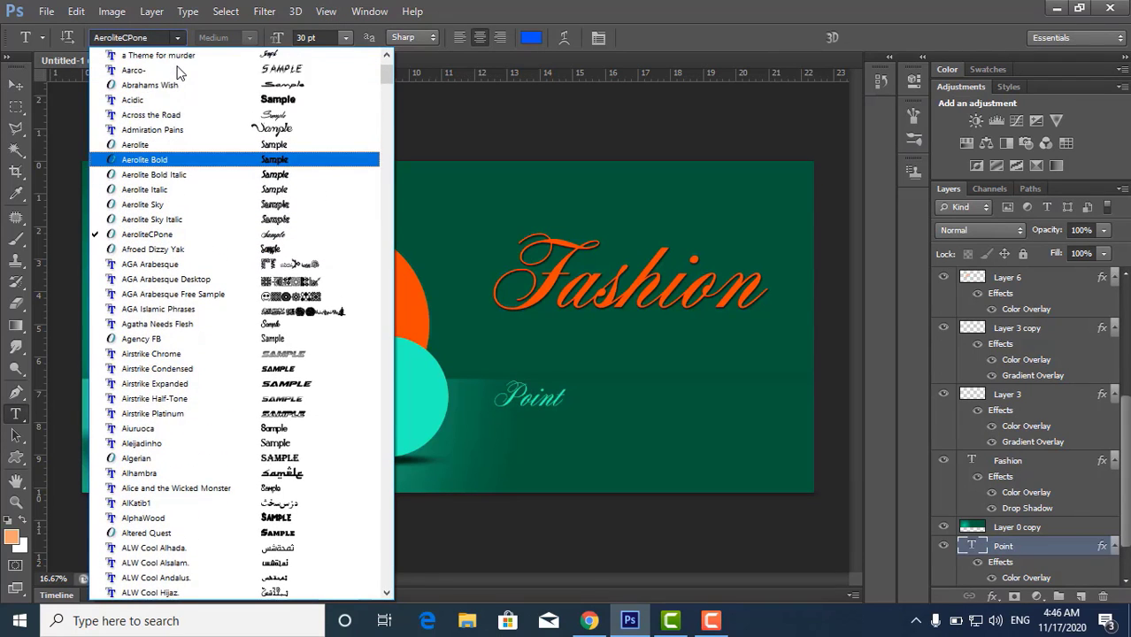
click(265, 115)
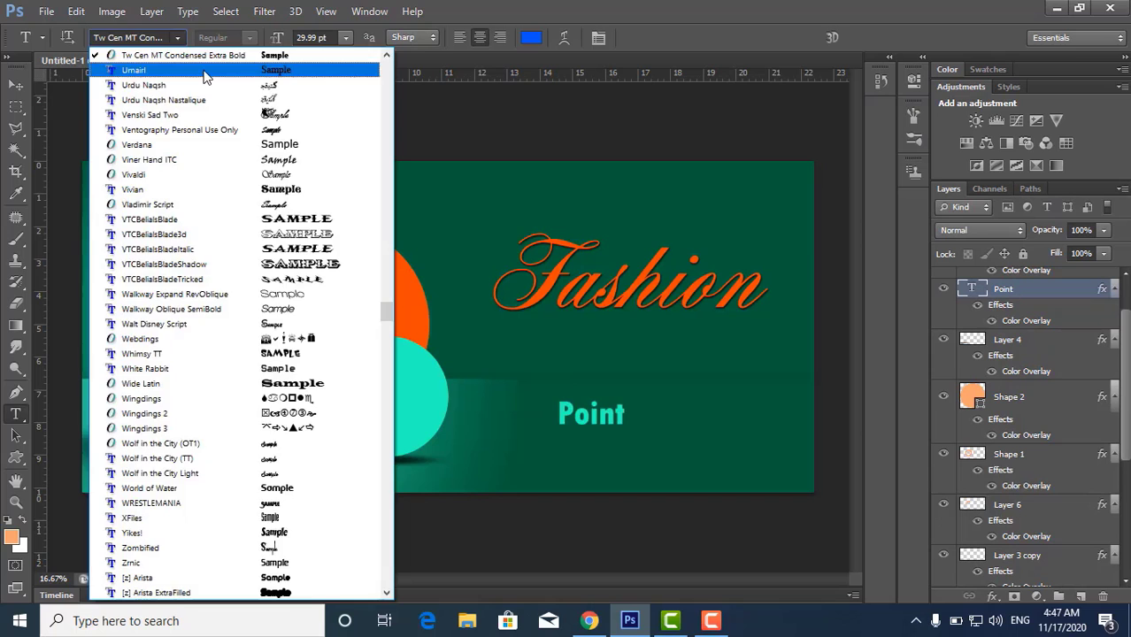
click(206, 71)
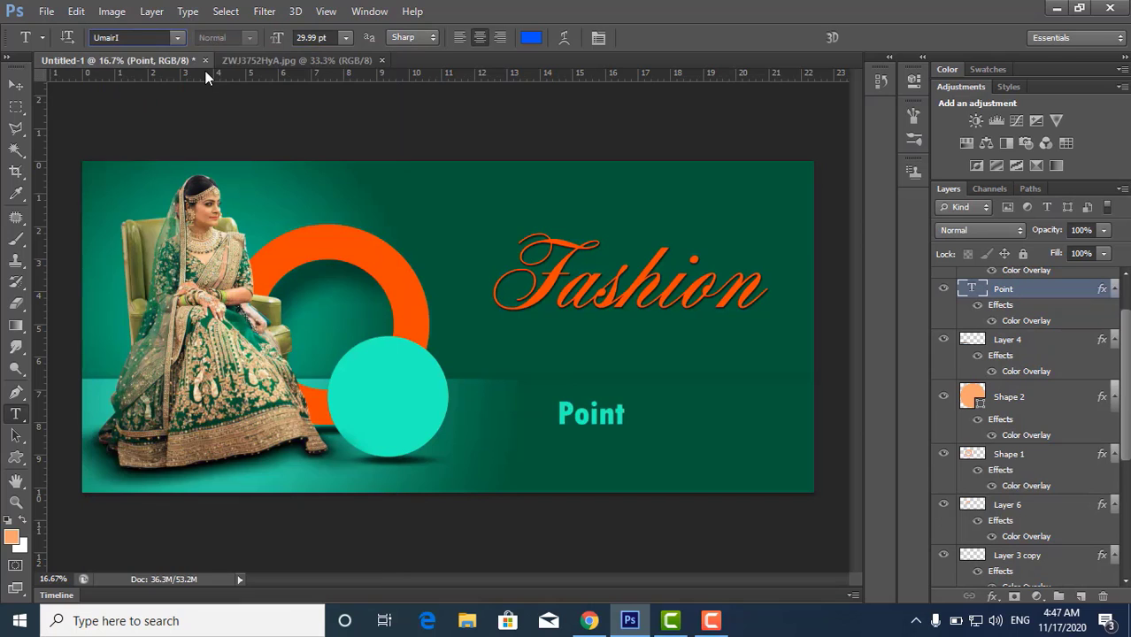
Move the "Point" text directly beneath the end of "Fashion" and nudge it slightly down and right.
click(16, 85)
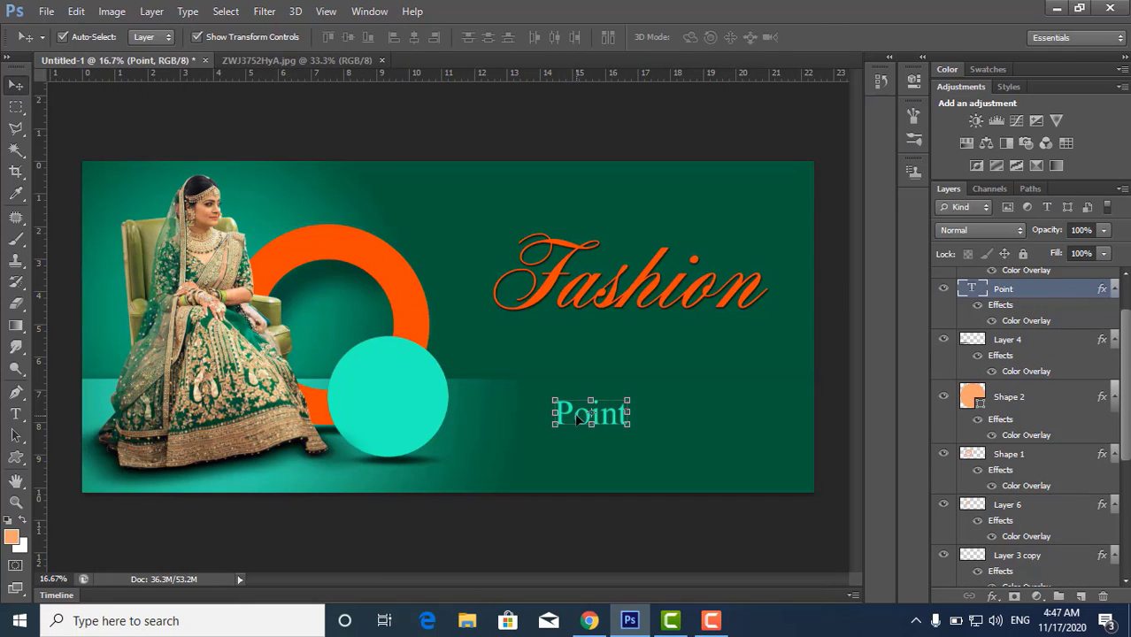
drag(577, 420, 705, 333)
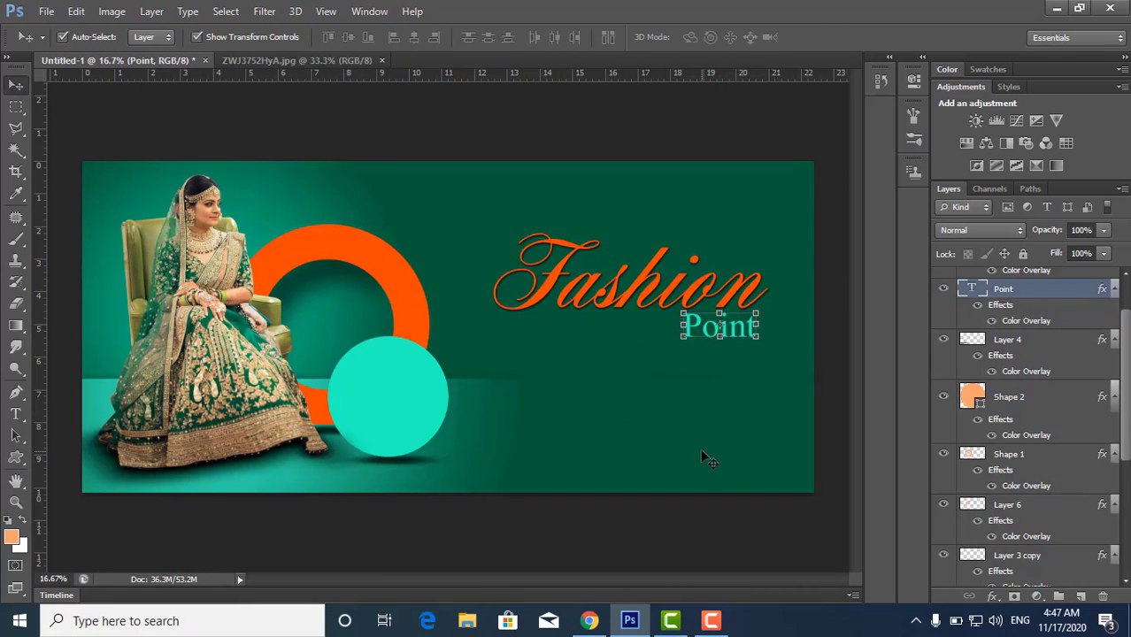
key(Down)
key(Down)
key(Down)
key(Down)
key(Right)
key(Right)
key(Down)
key(Down)
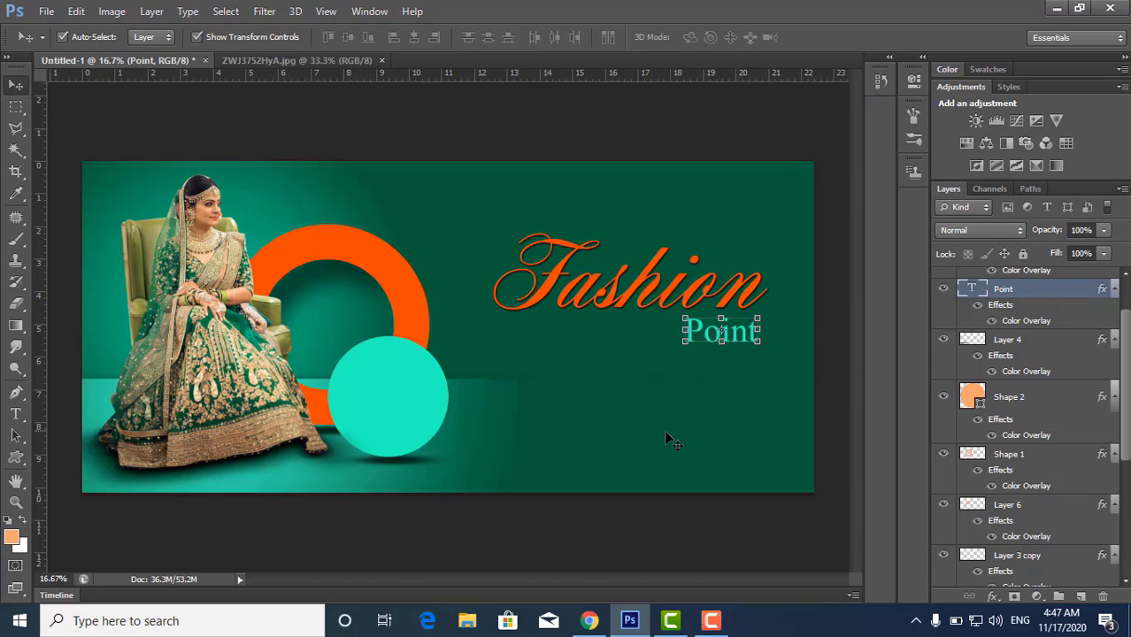
click(652, 440)
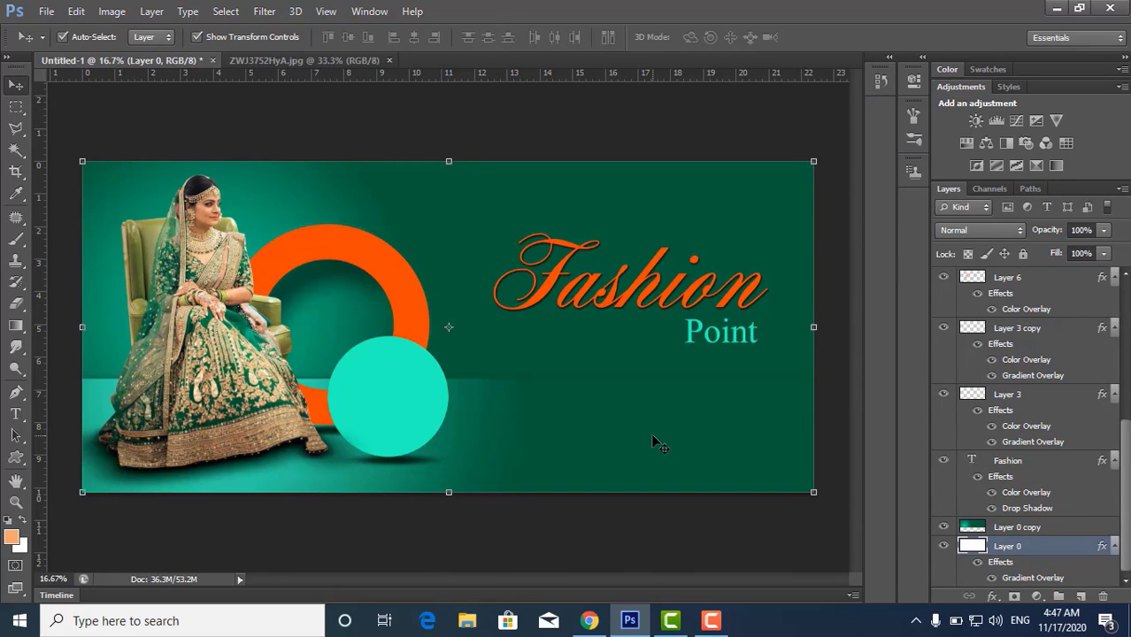
Copy a thin horizontal strip of the Layer 0 copy background, beneath "Fashion" and ending just before "Point", to a new layer.
click(508, 333)
key(m)
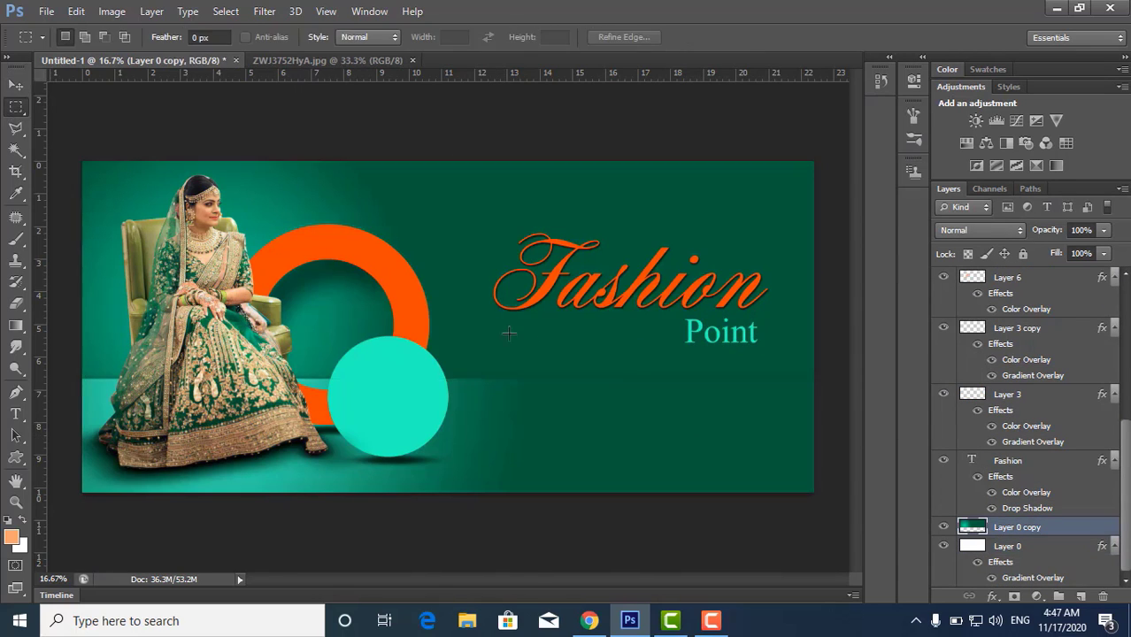
drag(496, 325, 682, 345)
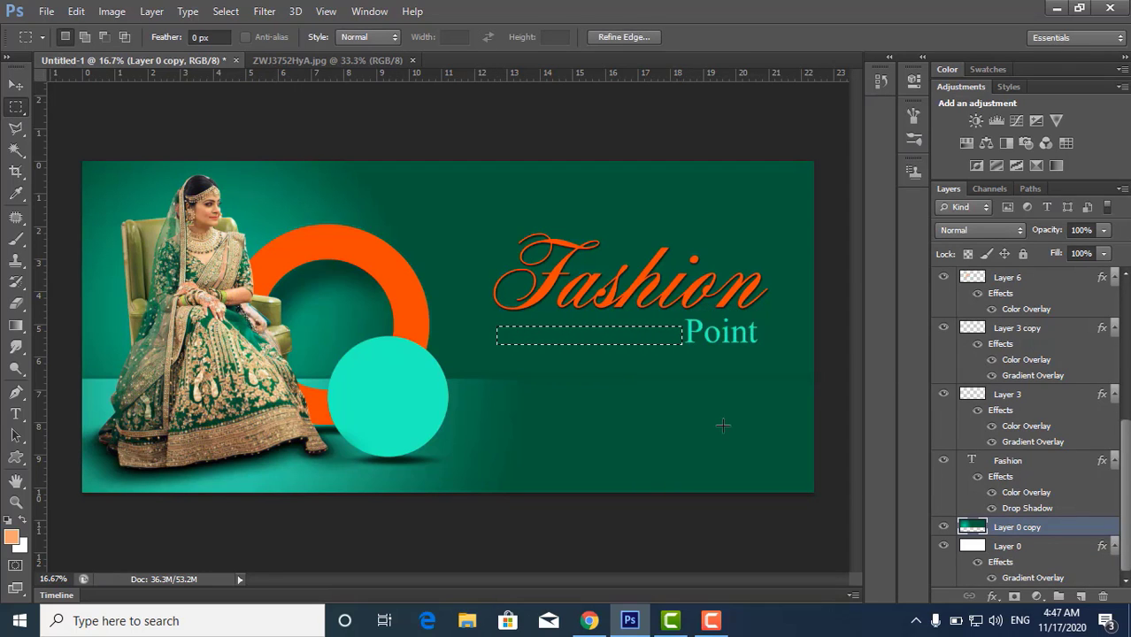
key(ctrl+j)
key(v)
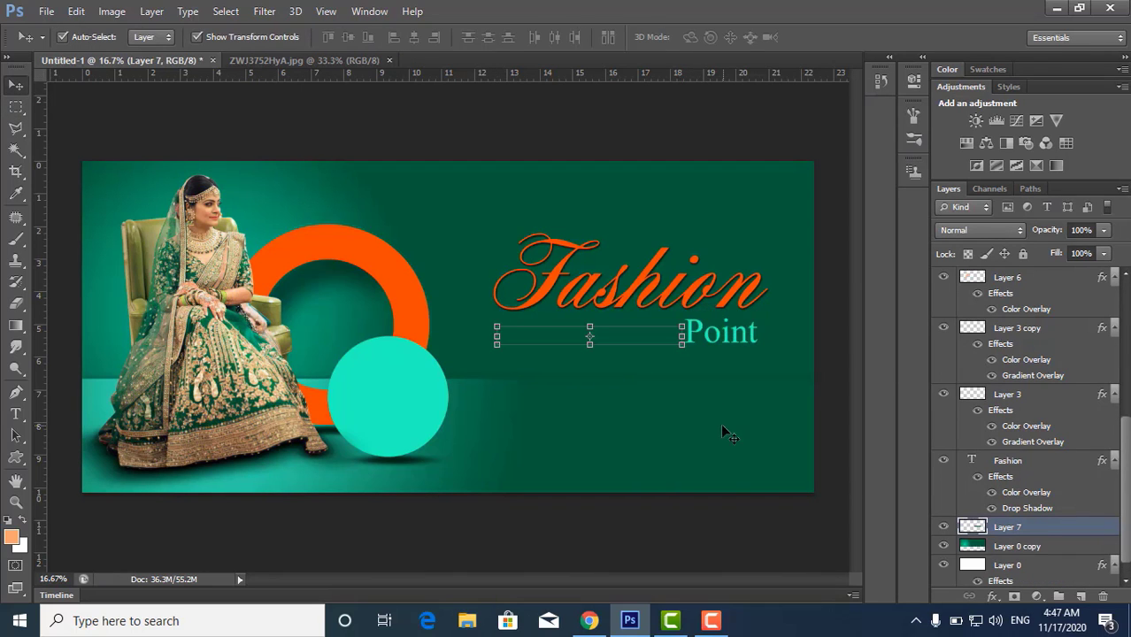
Give the thin strip beside "Point" a Color Overlay in the turquoise sampled from the circle.
click(991, 598)
click(999, 441)
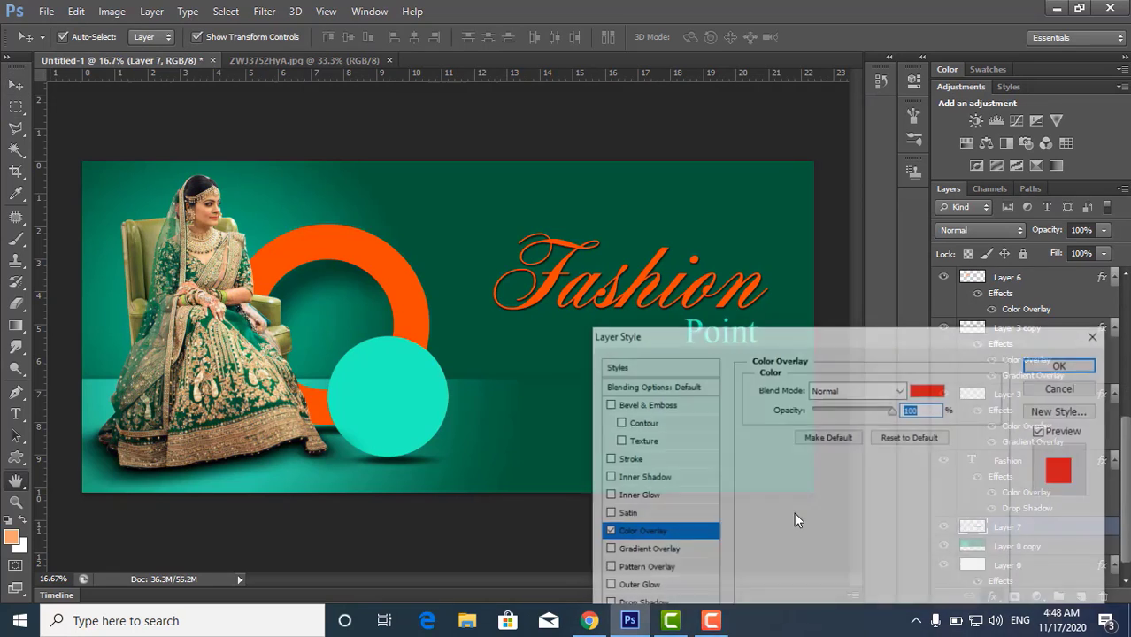
click(928, 388)
click(428, 381)
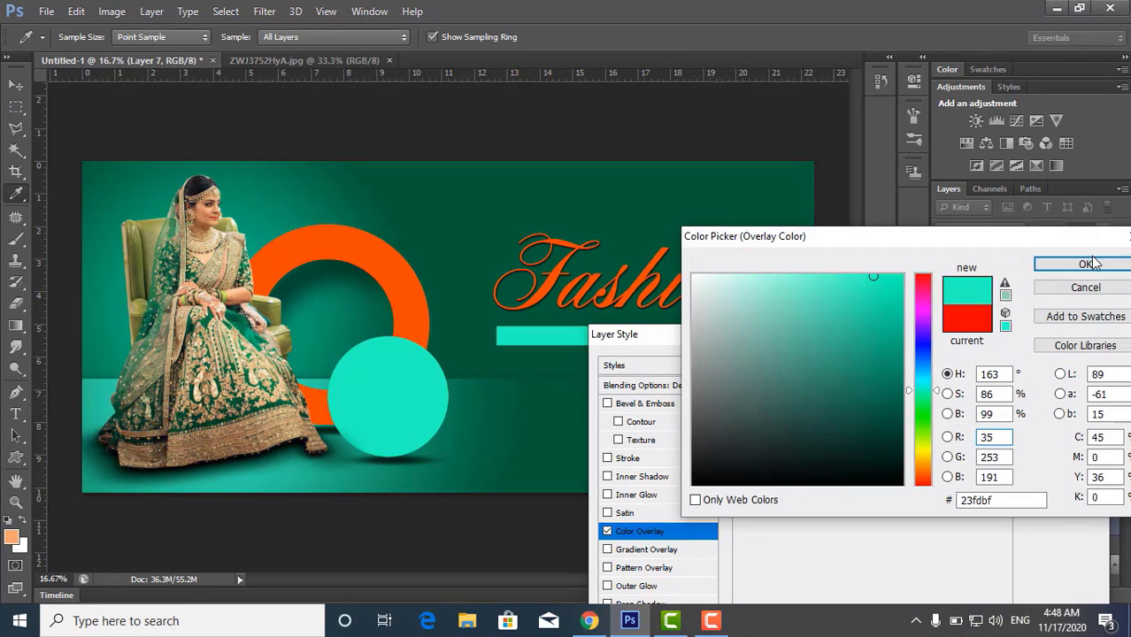
click(1086, 262)
click(1063, 364)
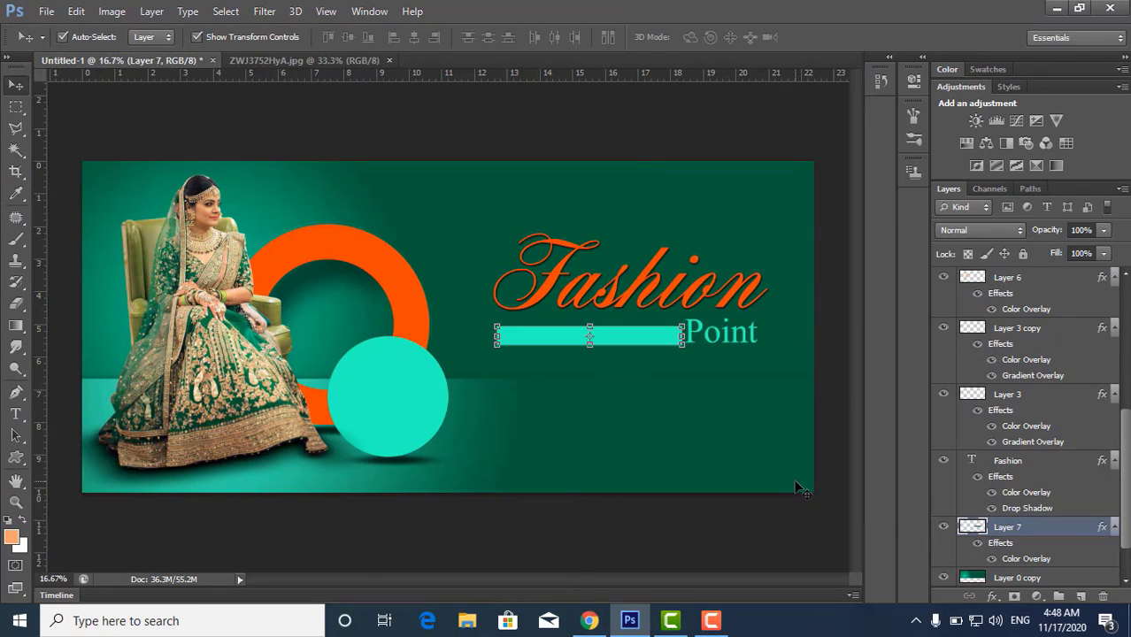